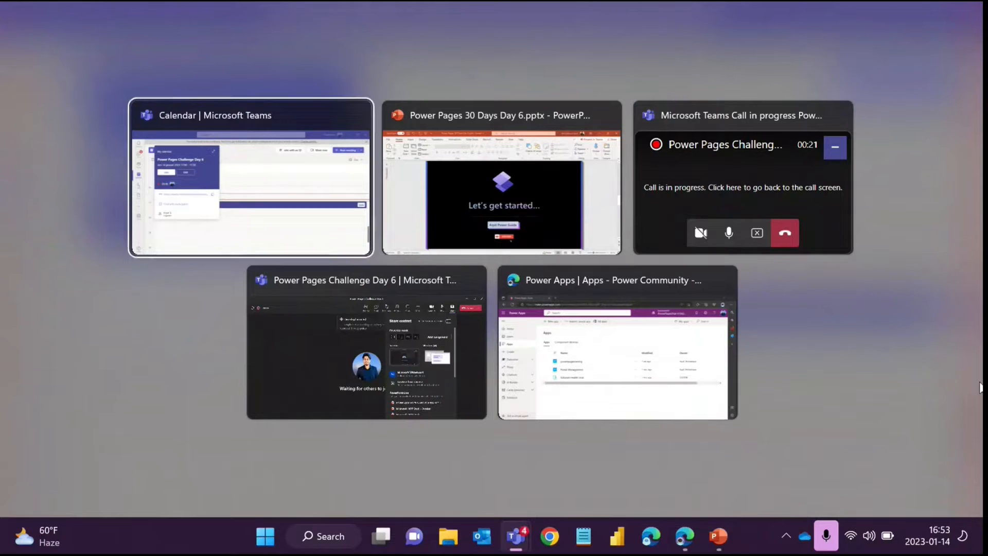
Switch to the Power Apps browser window showing the environment's apps.
key(alt+Tab)
key(alt+Tab)
key(alt+Tab)
key(alt+Tab)
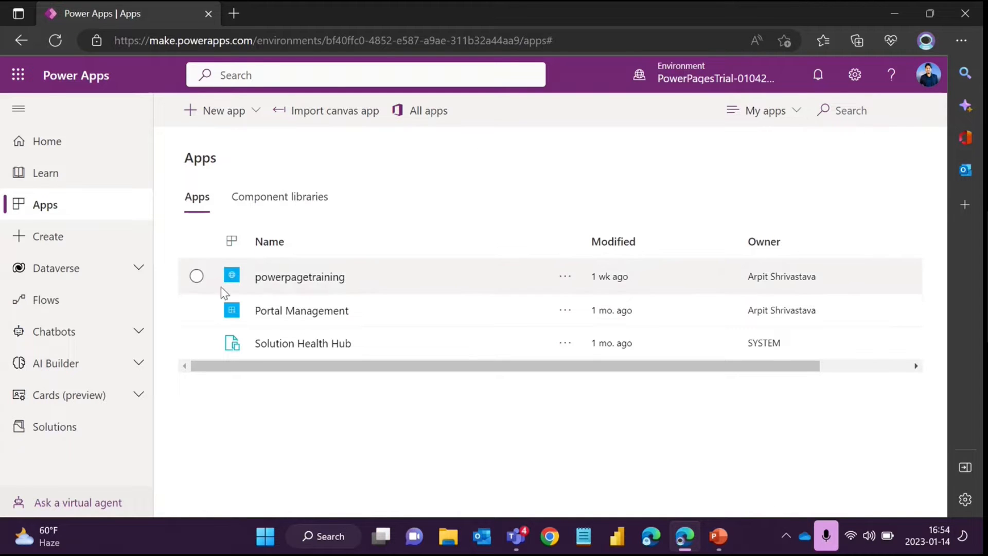
click(197, 277)
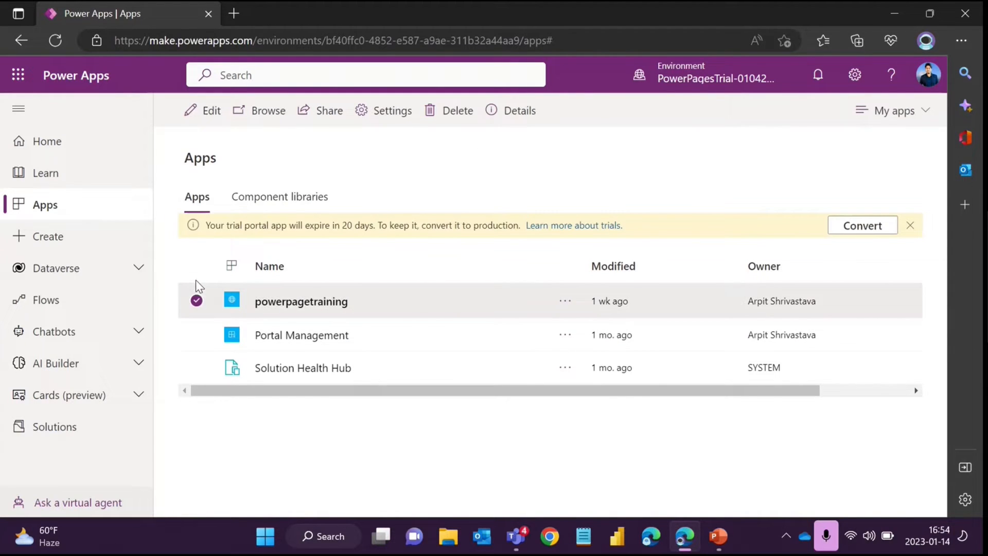
click(197, 335)
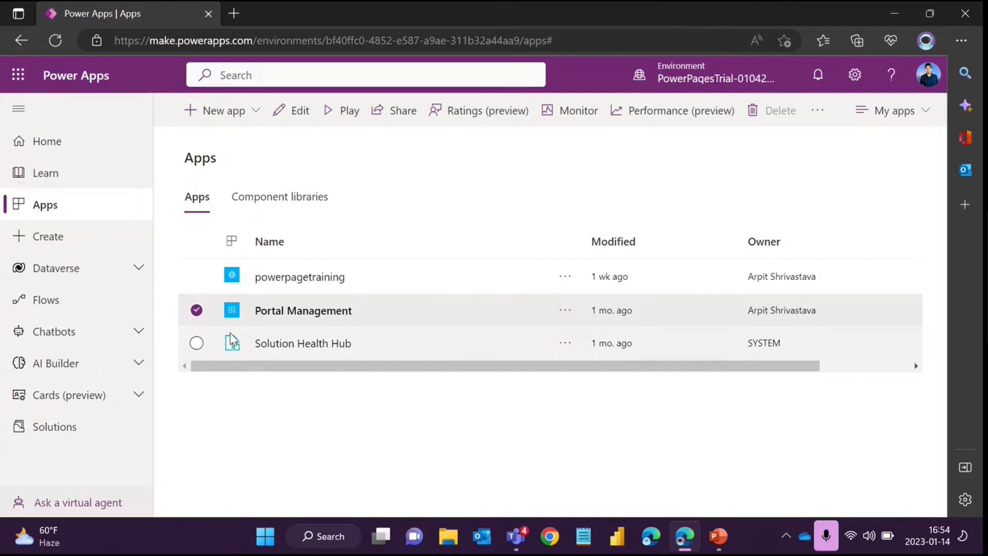
click(197, 276)
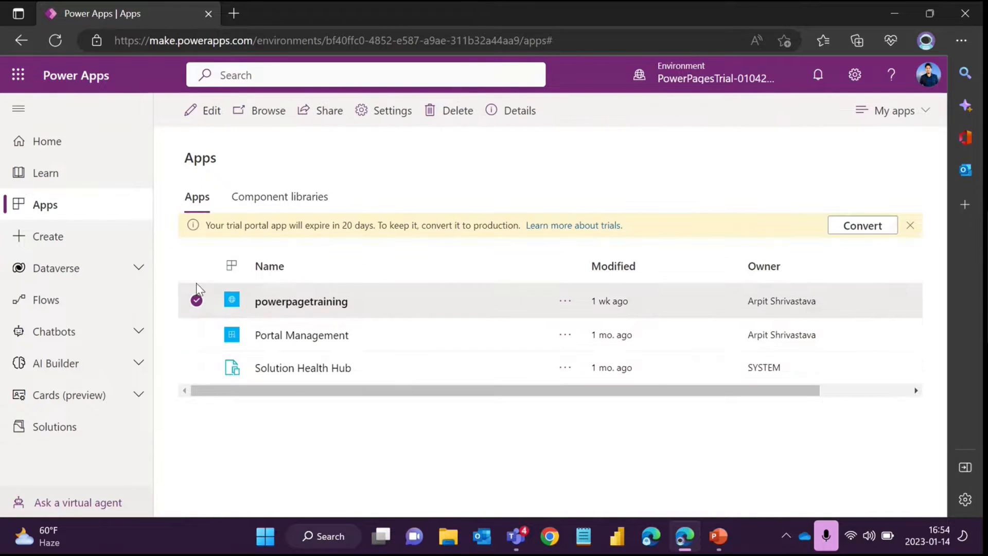
click(196, 301)
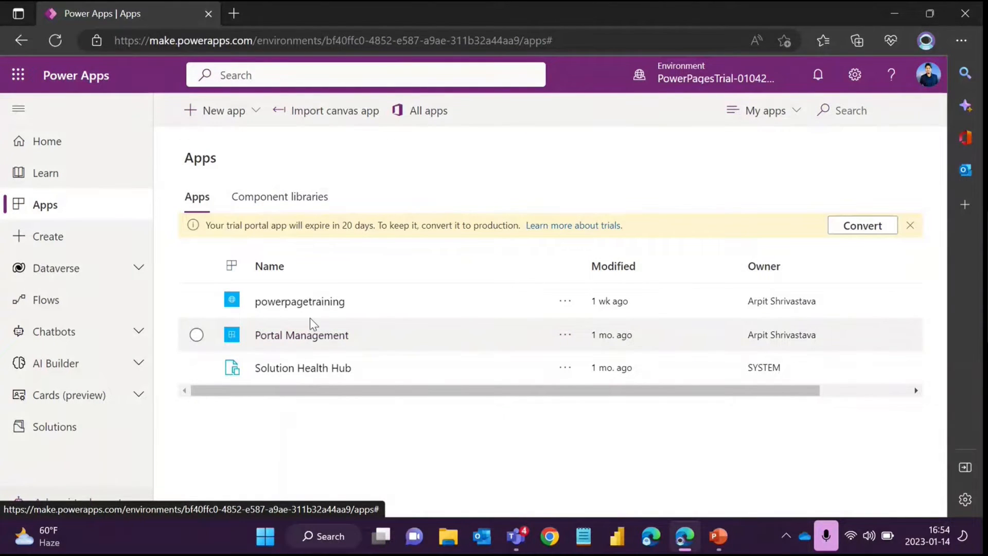
Open the powerpagetraining site for editing in the Power Pages design studio.
click(197, 301)
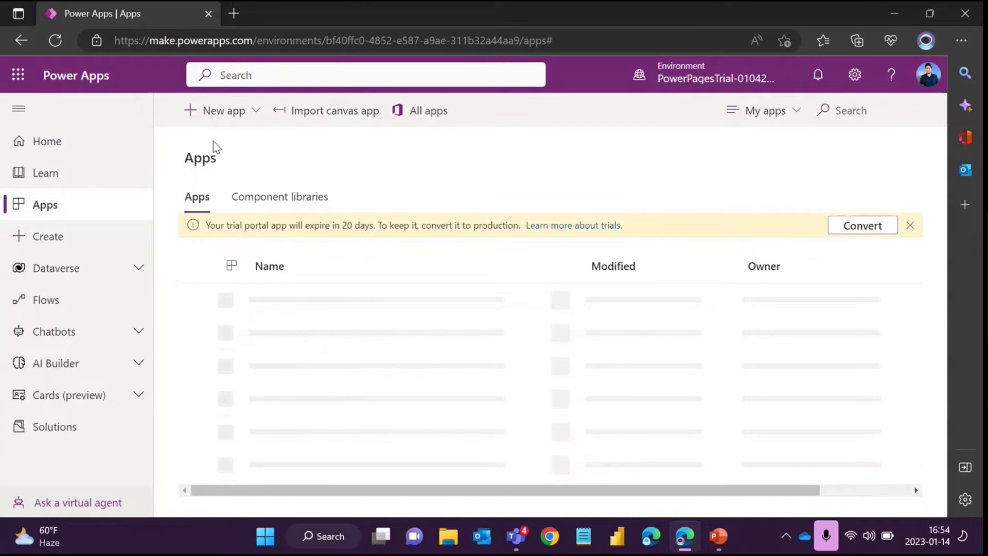
click(196, 300)
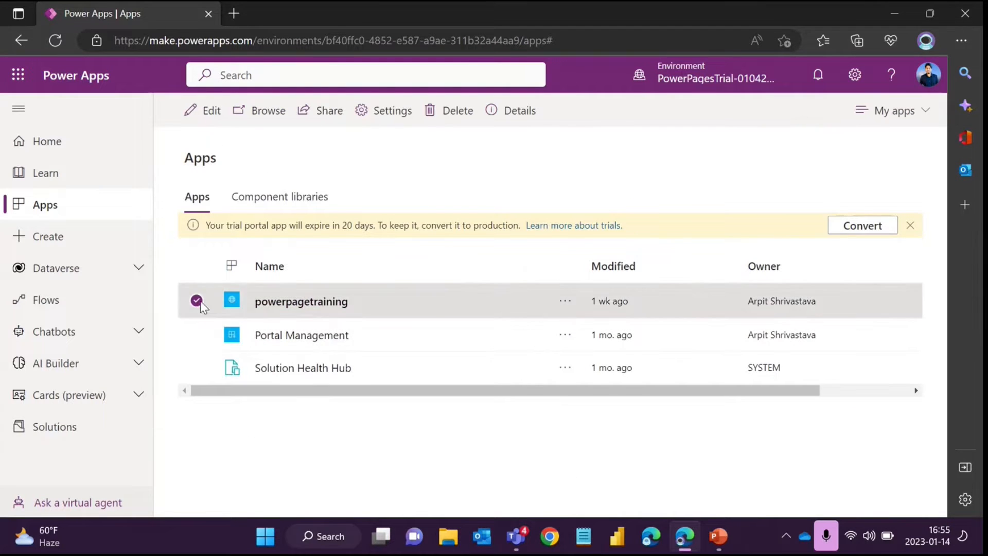
click(214, 112)
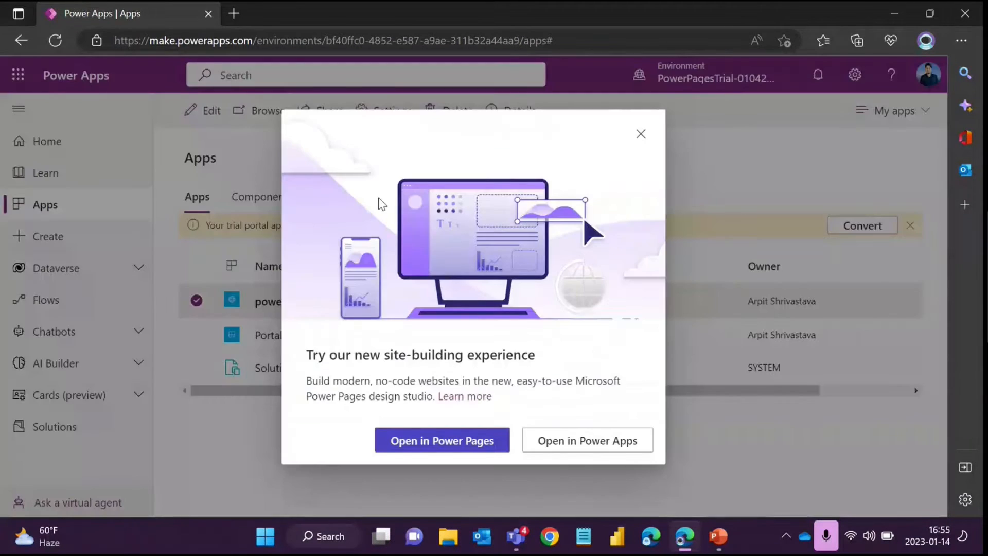
click(430, 446)
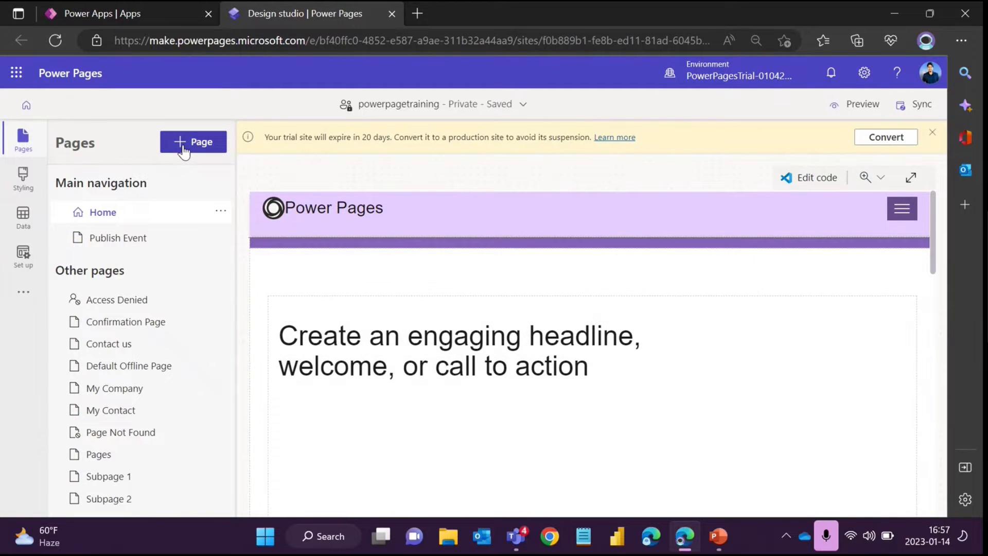
Add a page named View Events to the main navigation with the Start from blank layout.
click(184, 151)
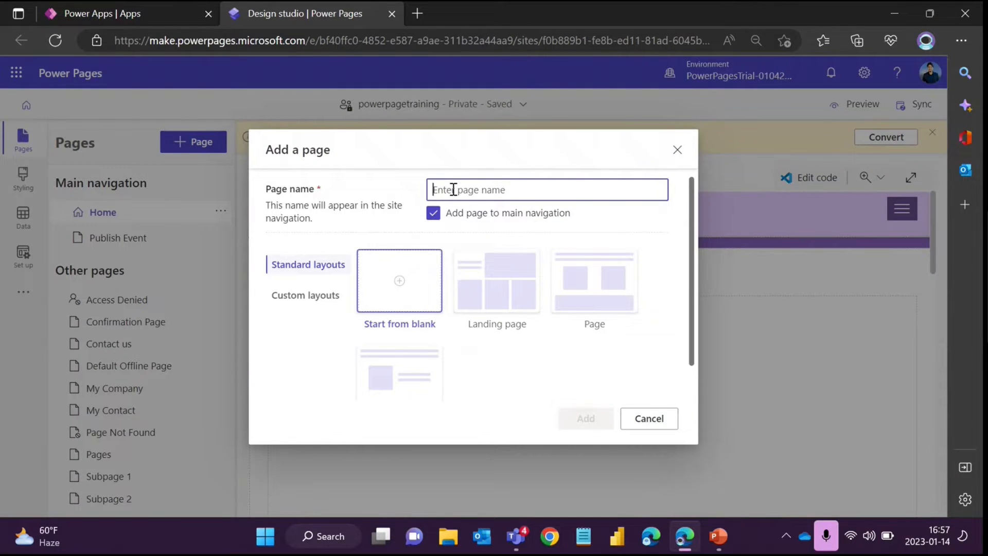
text(View Events)
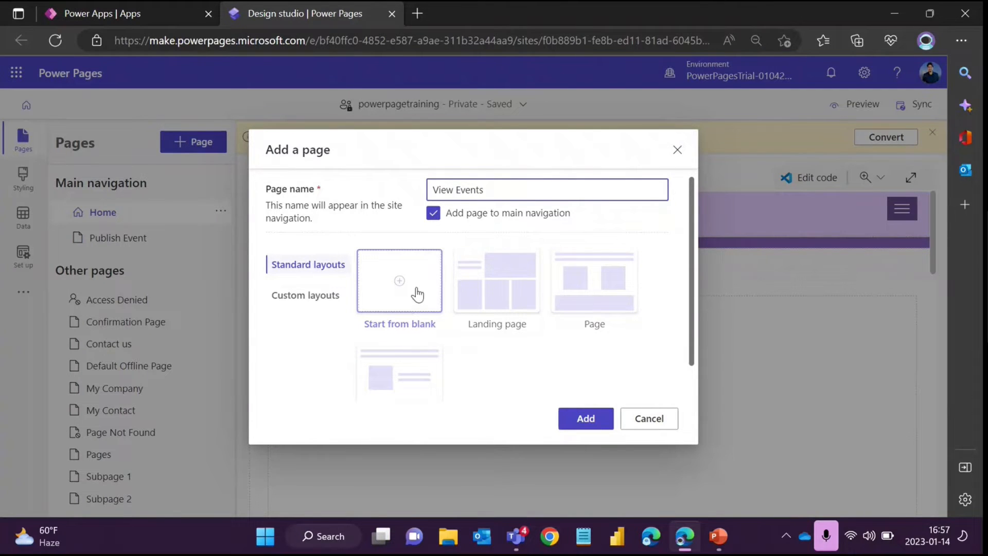
scroll(417, 294, down, 1)
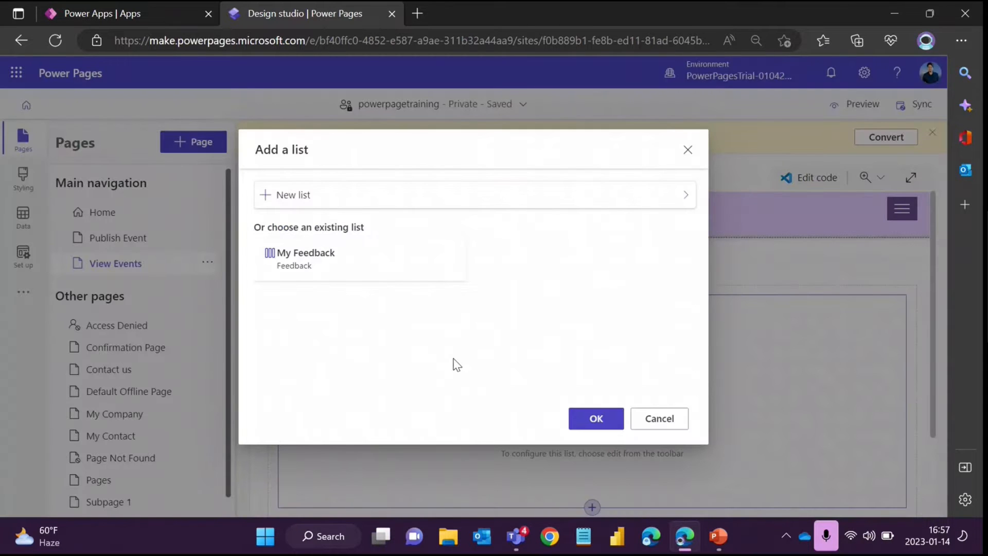
Start a new list on the View Events page based on the Power Guide Events (crcf0_powerguideevents) table.
click(302, 197)
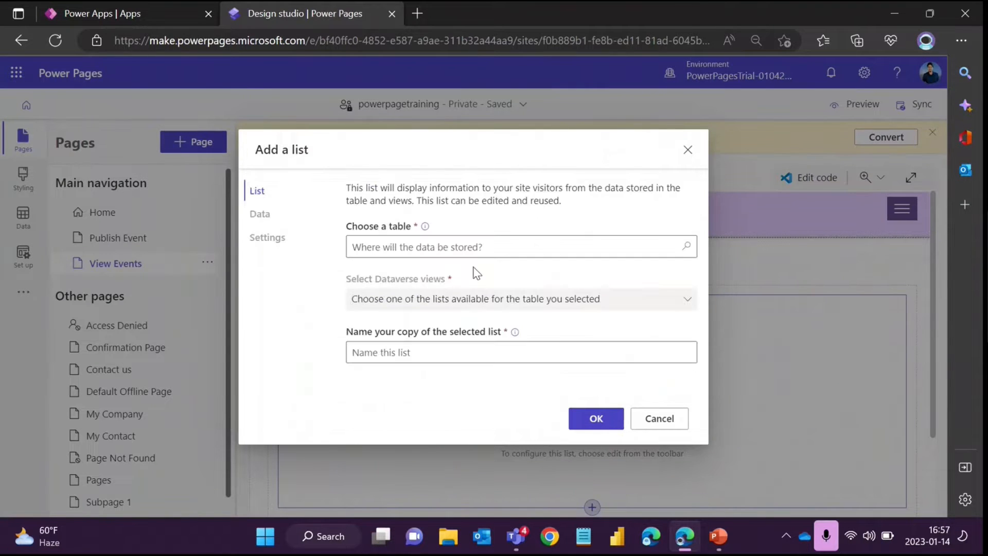
click(489, 247)
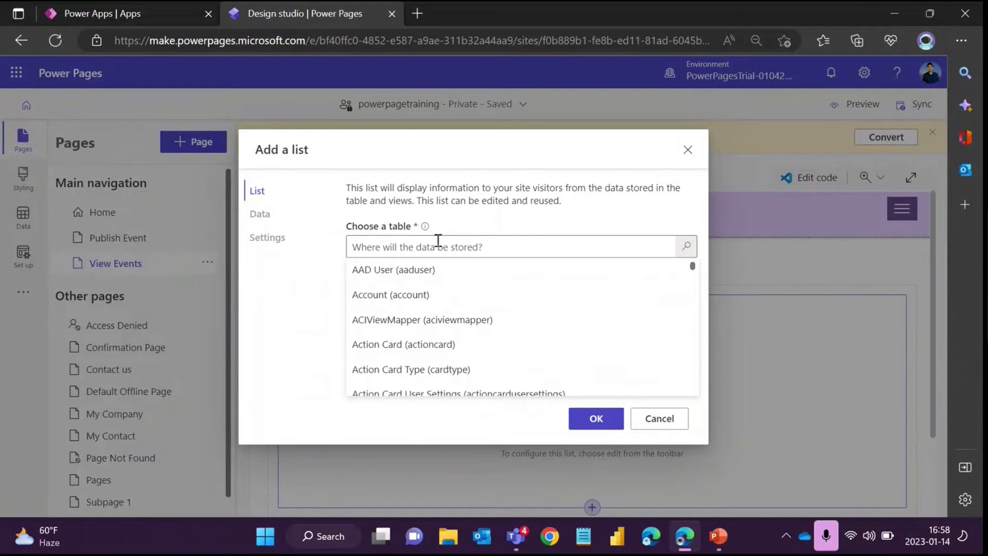
click(455, 227)
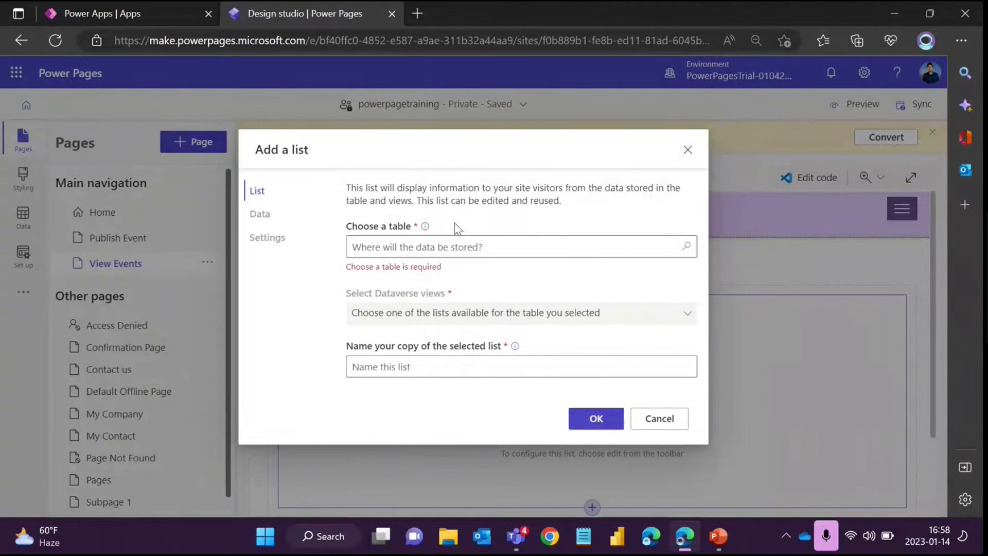
click(439, 249)
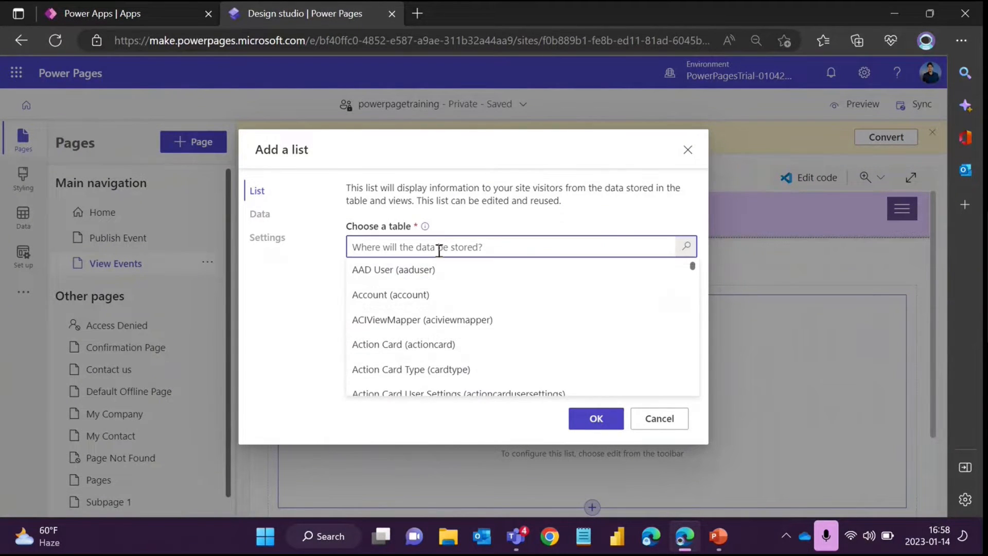
text(even)
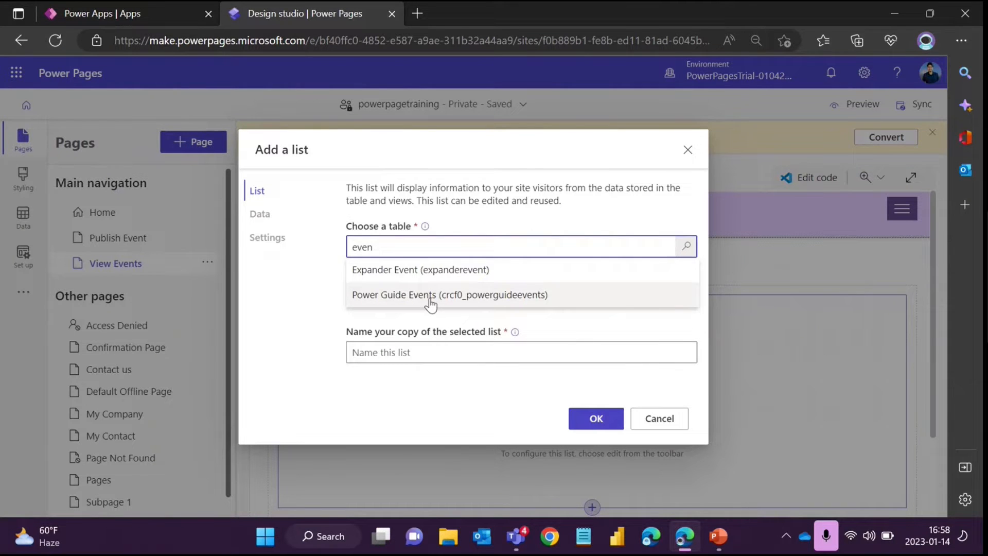
click(430, 301)
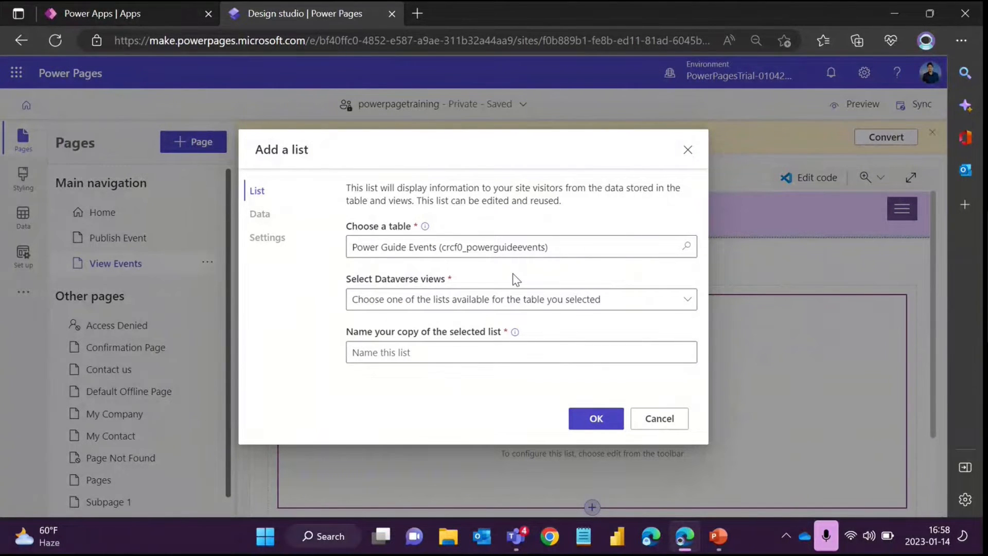
Choose the Active Power Guide Events Dataverse view for the new list.
click(406, 308)
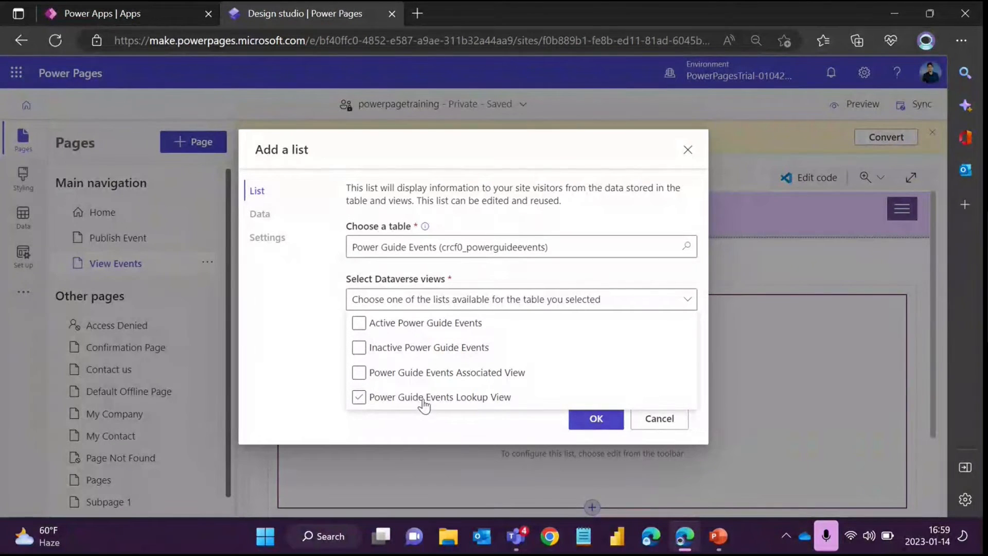
click(361, 332)
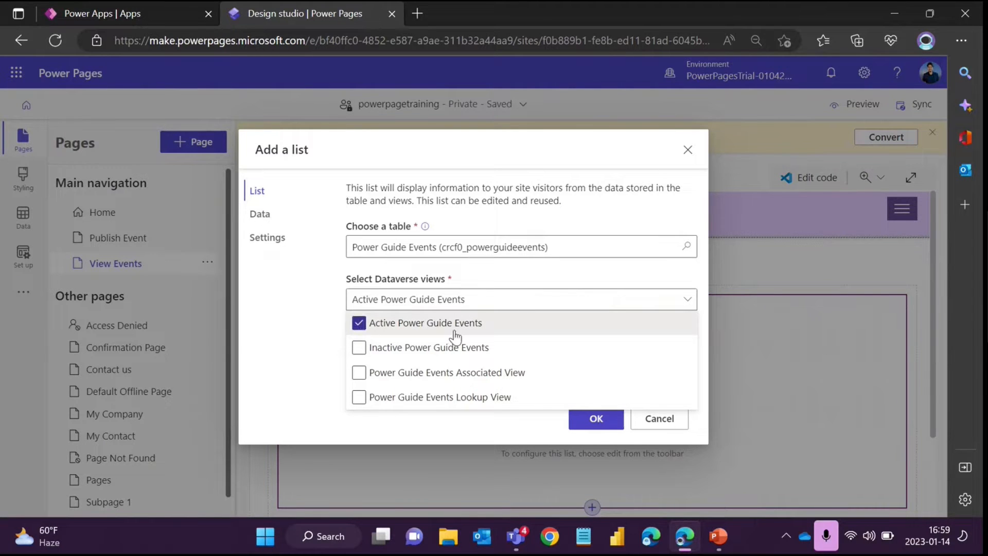
click(332, 377)
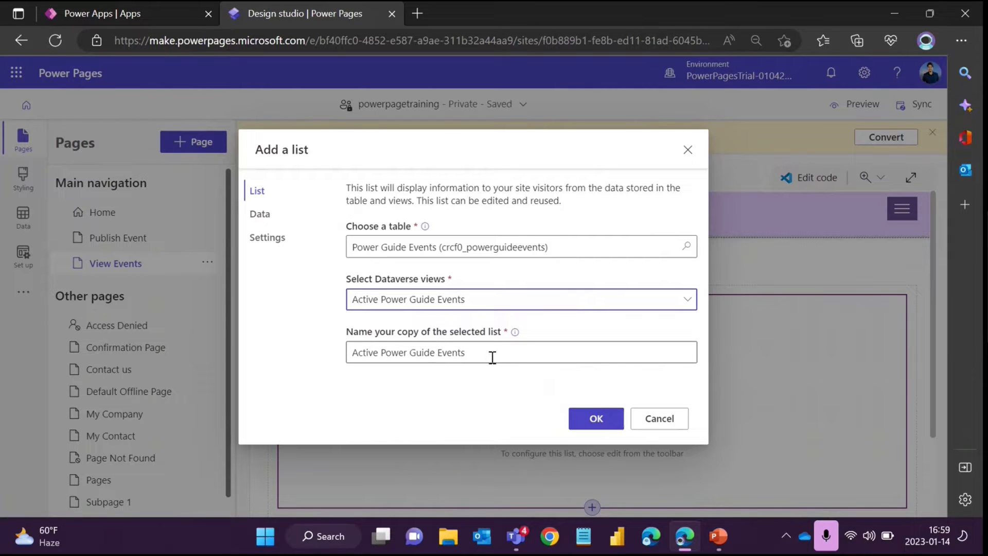
drag(465, 356, 348, 356)
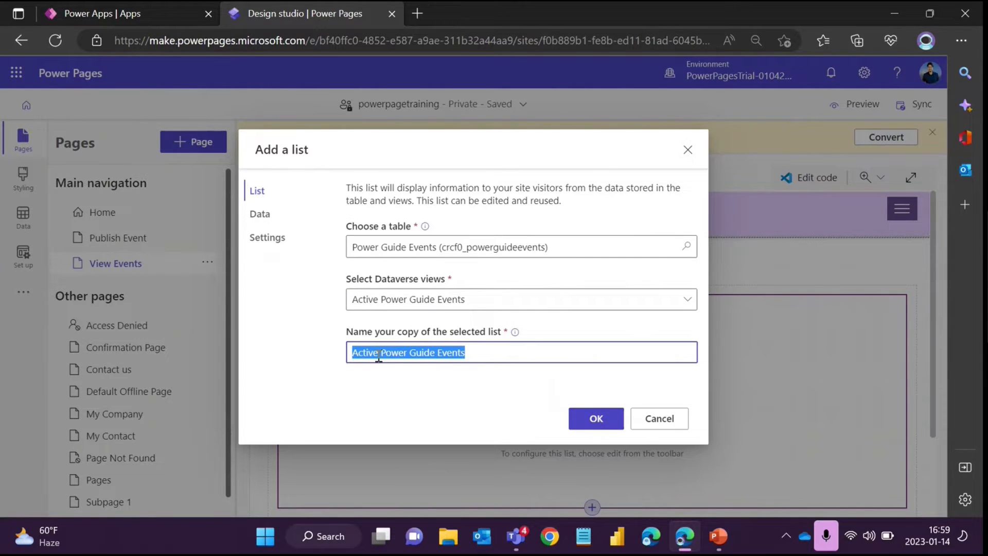
click(400, 366)
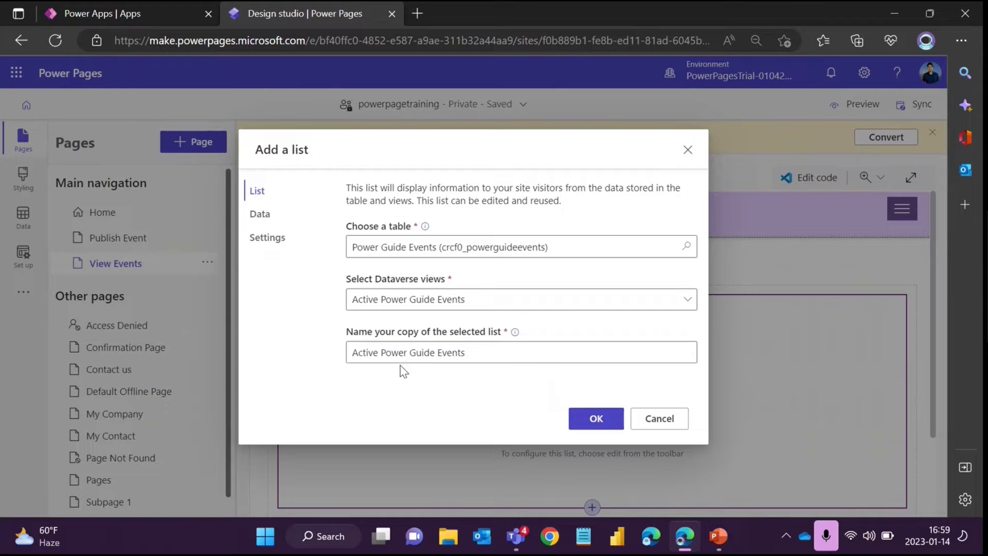
Allow creating new records from the list, with Form as the target type and Information as the form.
click(265, 218)
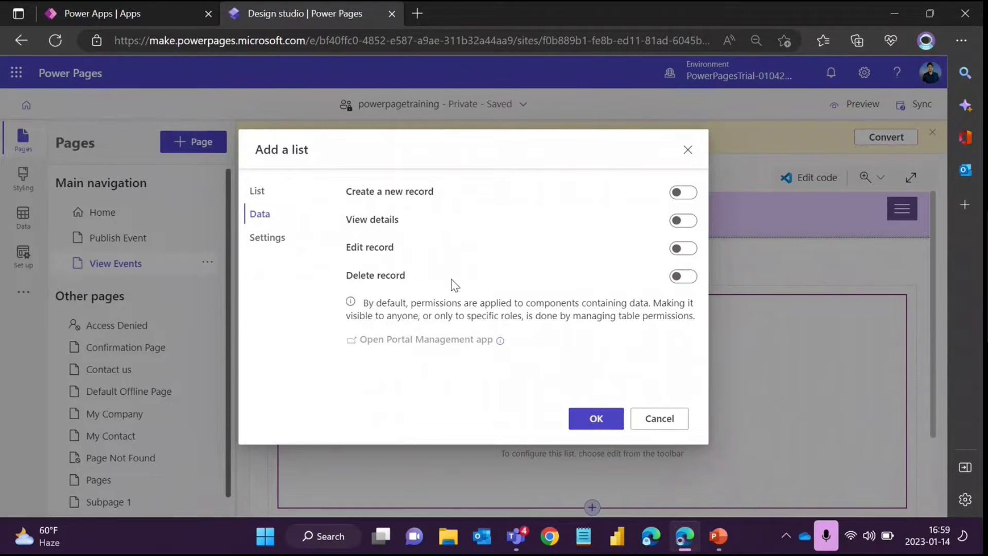
click(682, 192)
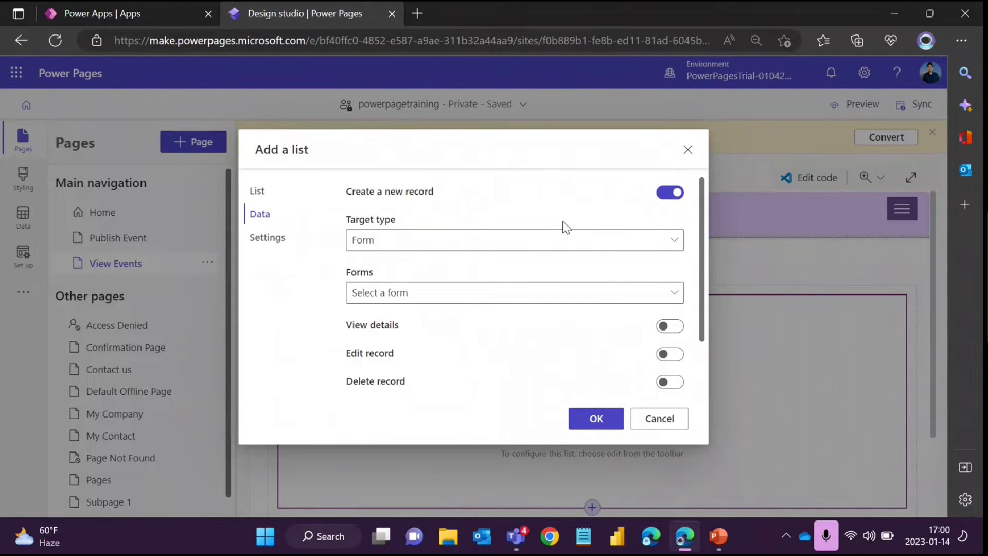
click(397, 253)
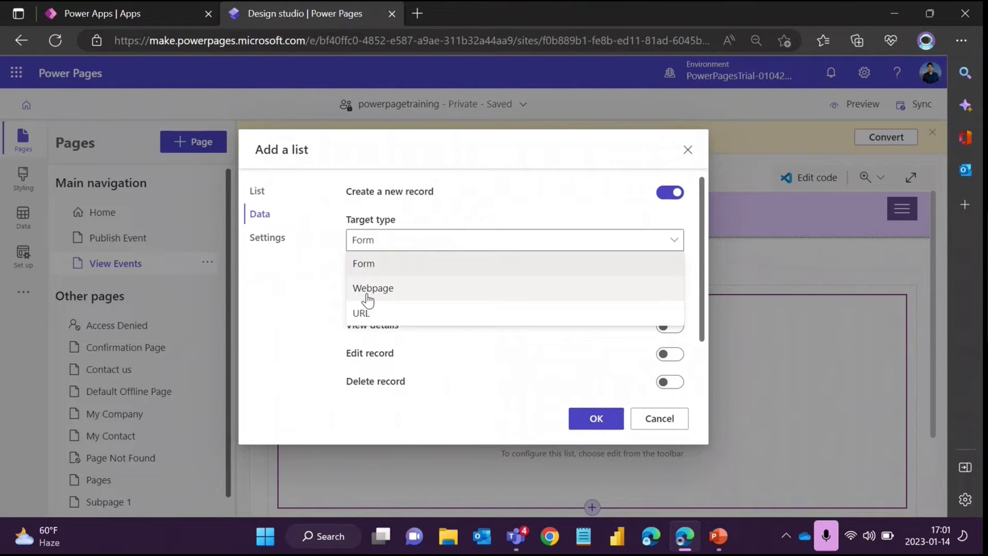
click(387, 272)
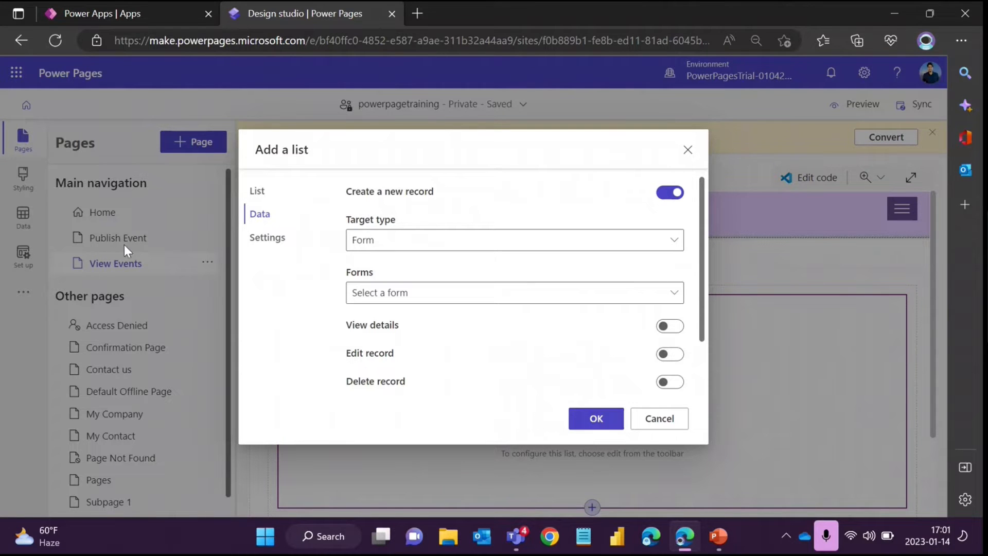
click(404, 299)
click(393, 318)
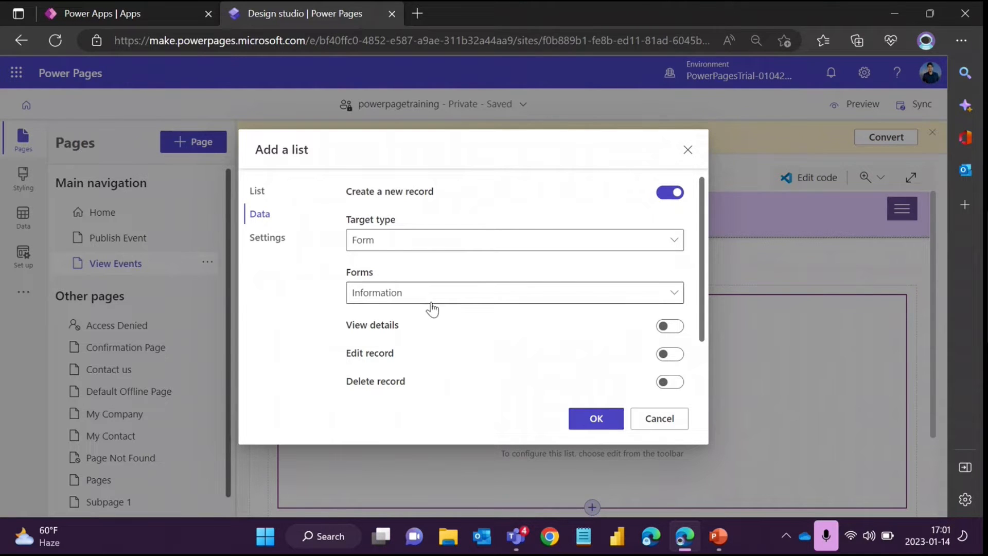
Enable viewing record details from the list, with Form as the target type and Information as the form.
scroll(433, 309, down, 1)
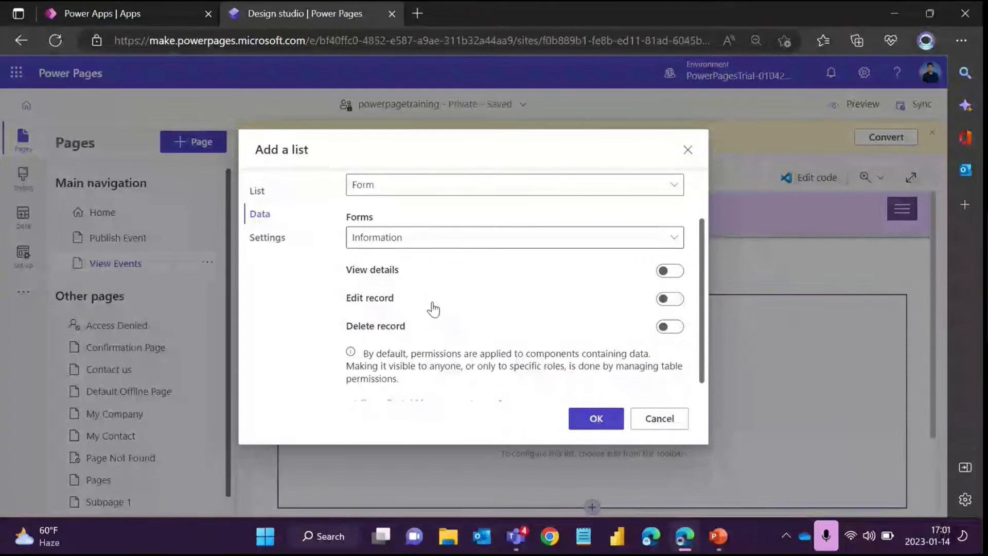
click(678, 267)
scroll(509, 271, down, 1)
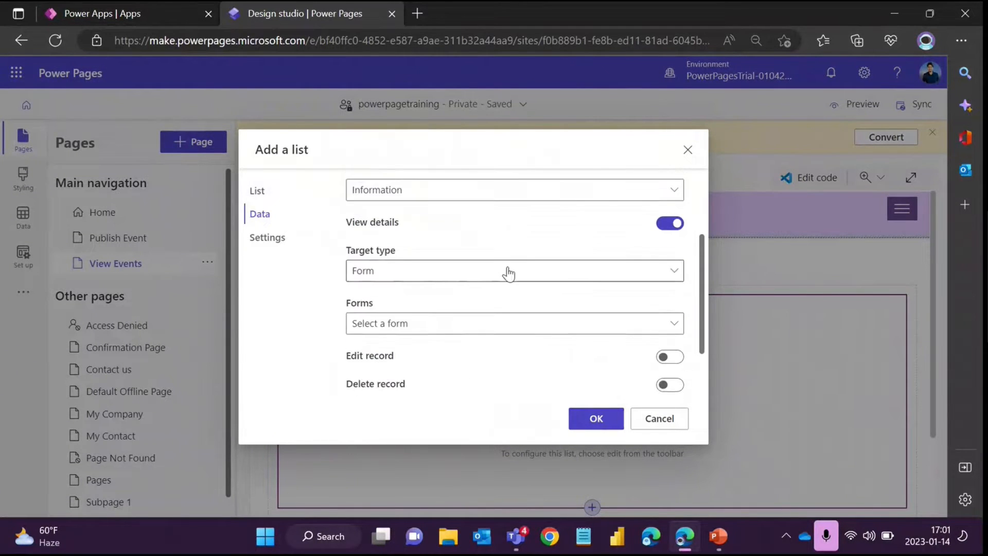
scroll(509, 273, down, 1)
scroll(509, 273, up, 1)
click(421, 277)
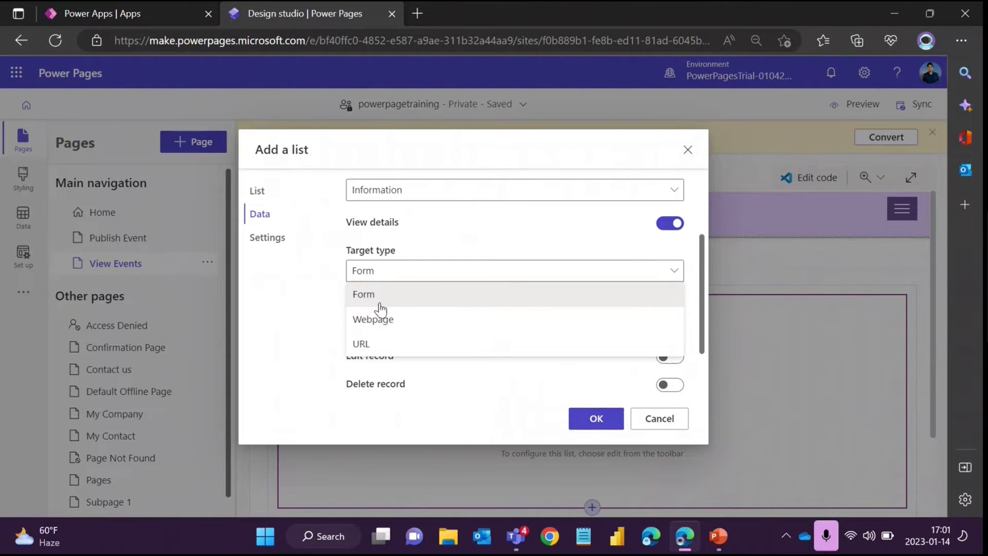
click(380, 304)
scroll(423, 326, down, 1)
click(408, 288)
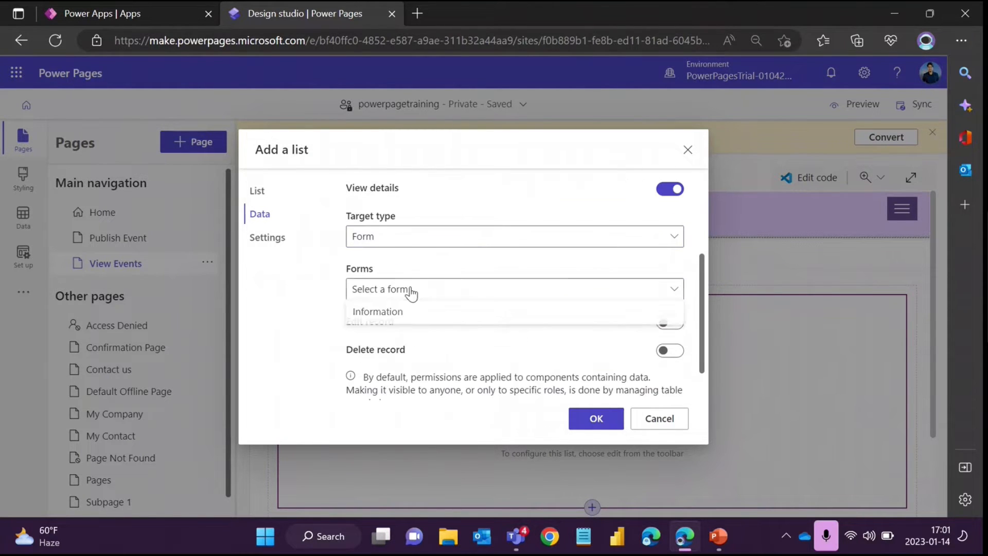
click(395, 322)
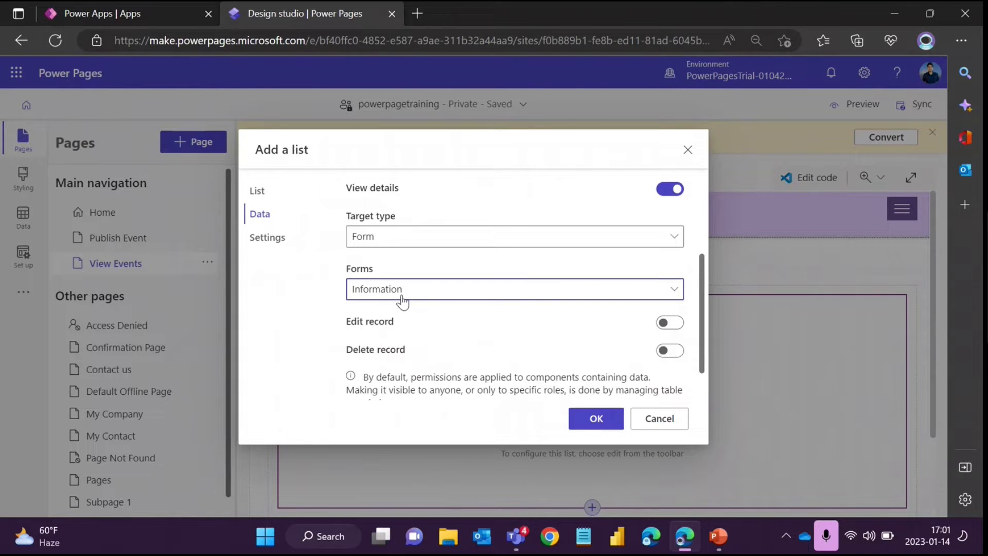
Enable editing records from the list, with Form as the target type and Information as the form, and allow deleting records.
scroll(441, 304, down, 1)
click(668, 288)
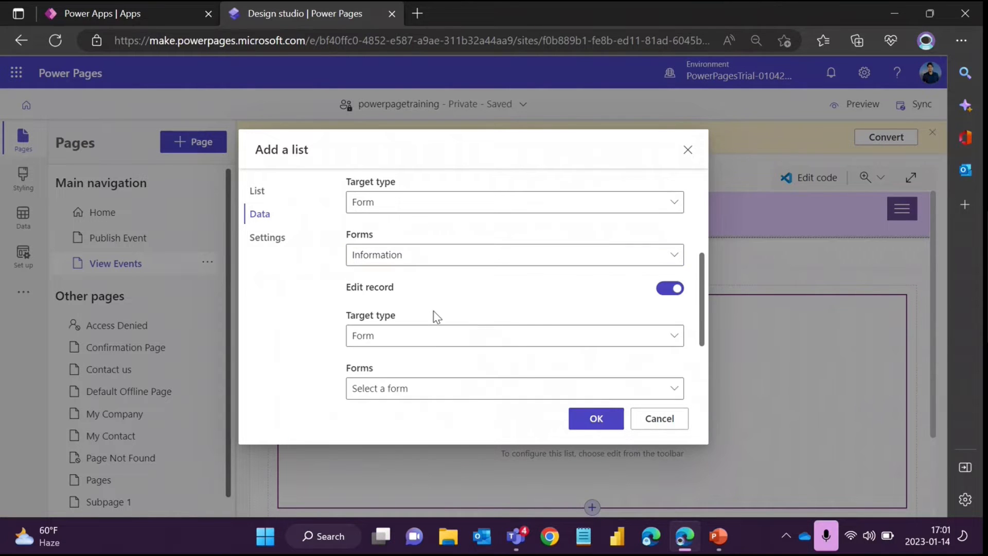
scroll(433, 315, down, 2)
click(388, 234)
click(389, 256)
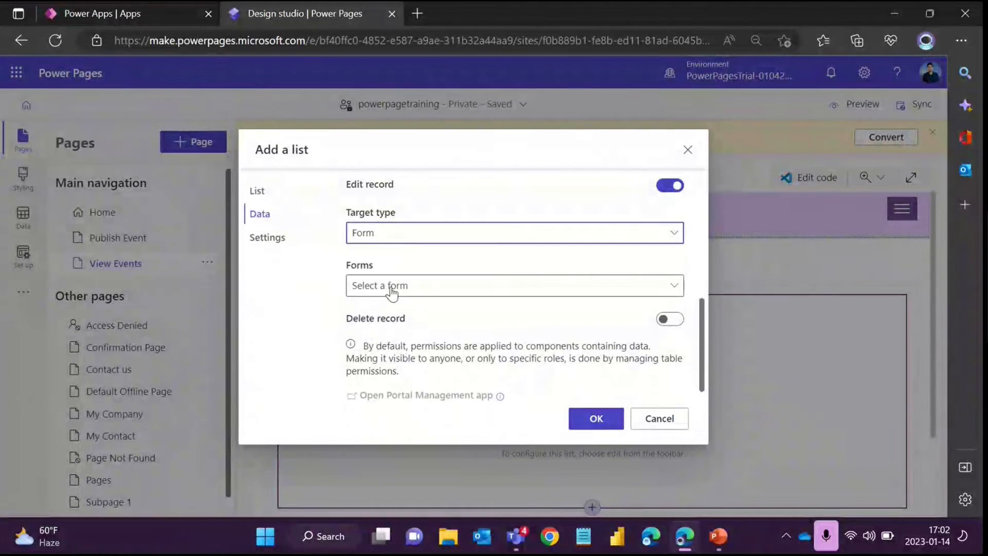
click(392, 286)
click(389, 309)
scroll(422, 311, down, 1)
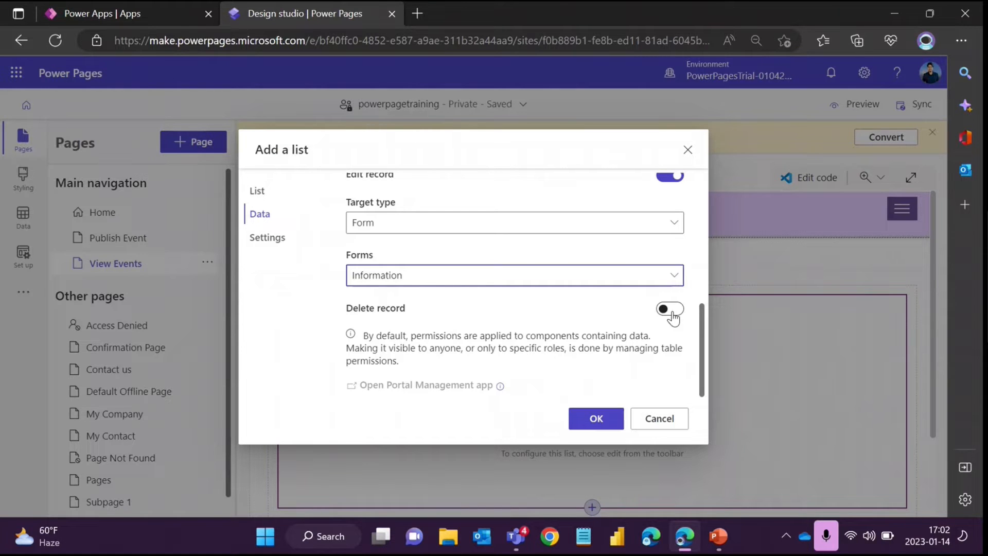
click(670, 310)
Review the create, view, edit and delete record settings configured for the list.
scroll(573, 315, up, 5)
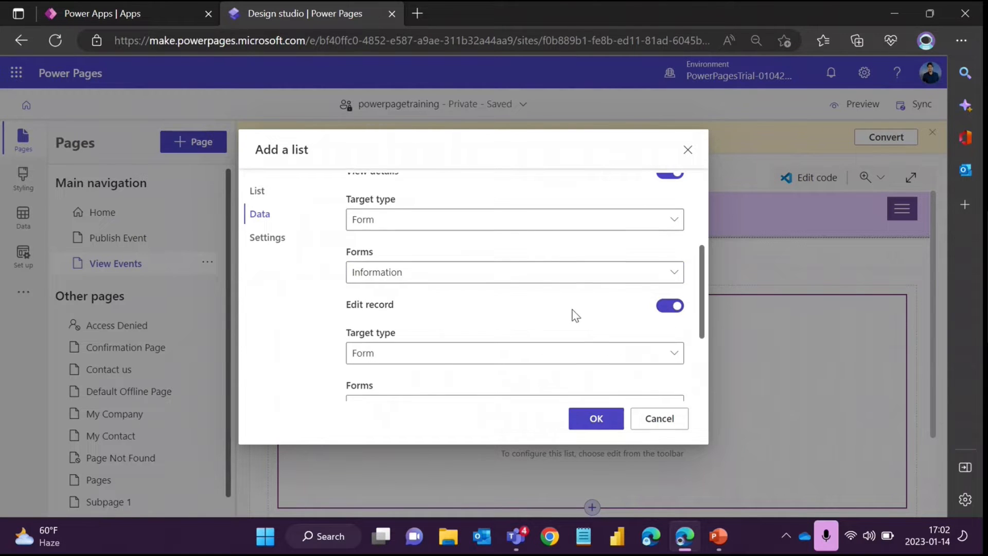
scroll(569, 298, down, 2)
scroll(571, 298, down, 3)
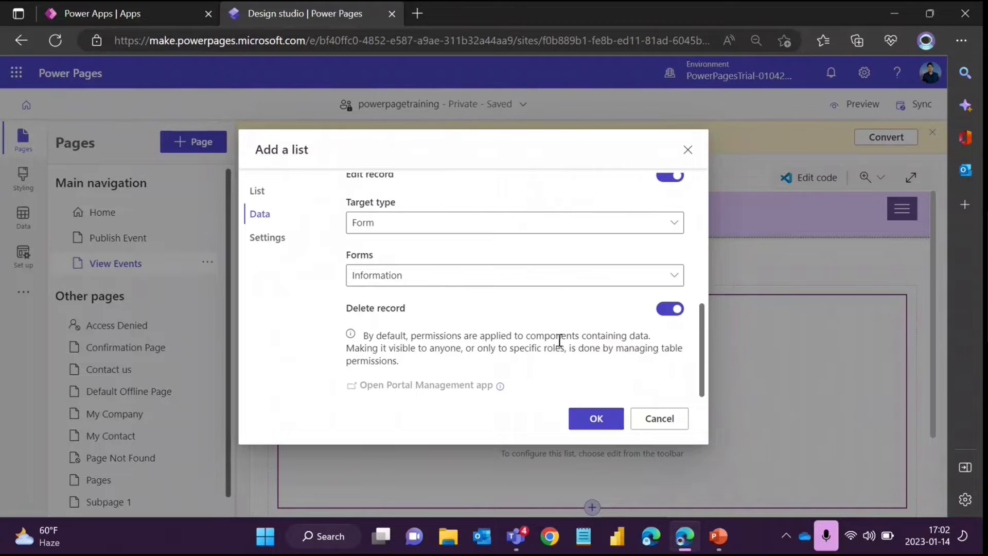
scroll(559, 339, up, 5)
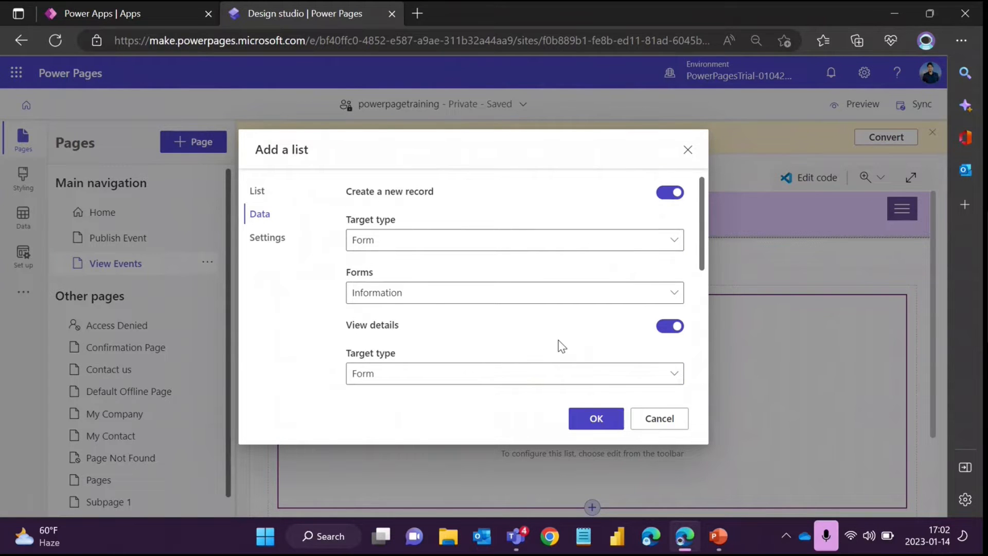
scroll(428, 322, down, 5)
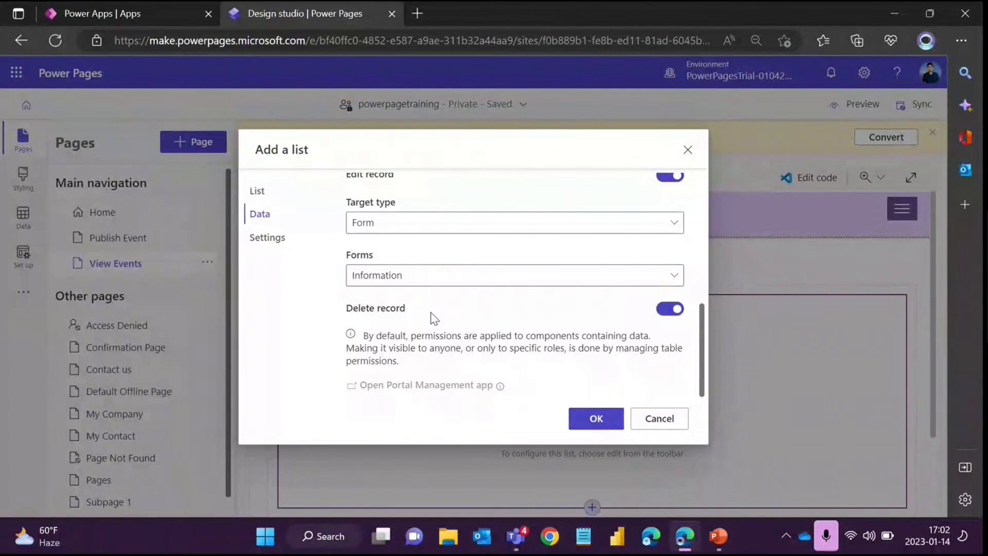
scroll(422, 334, up, 5)
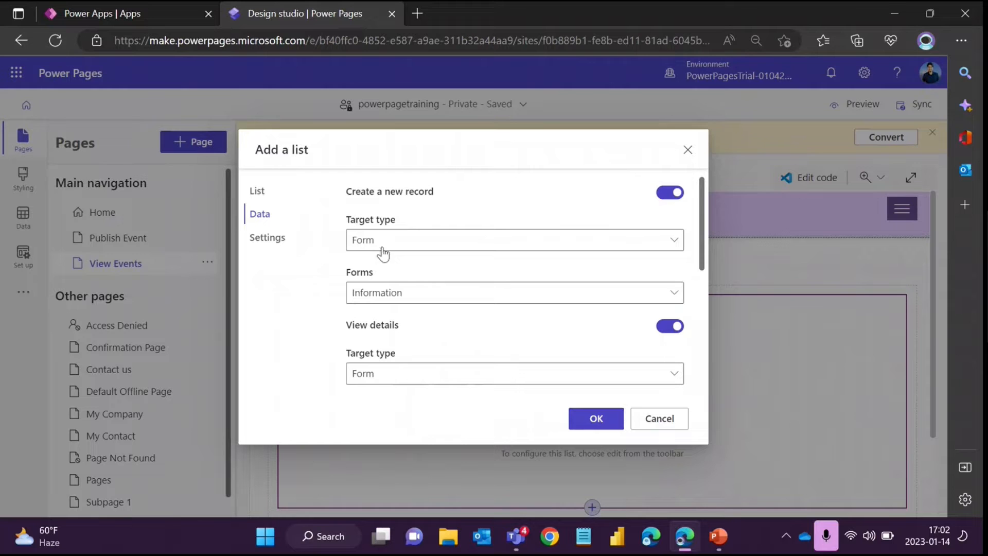
scroll(390, 287, down, 2)
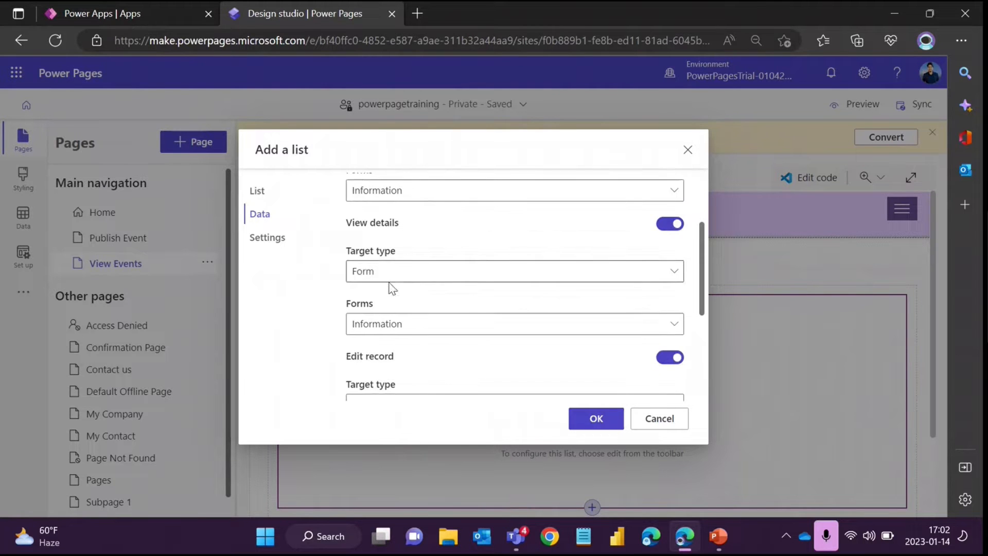
double_click(362, 226)
scroll(363, 228, down, 1)
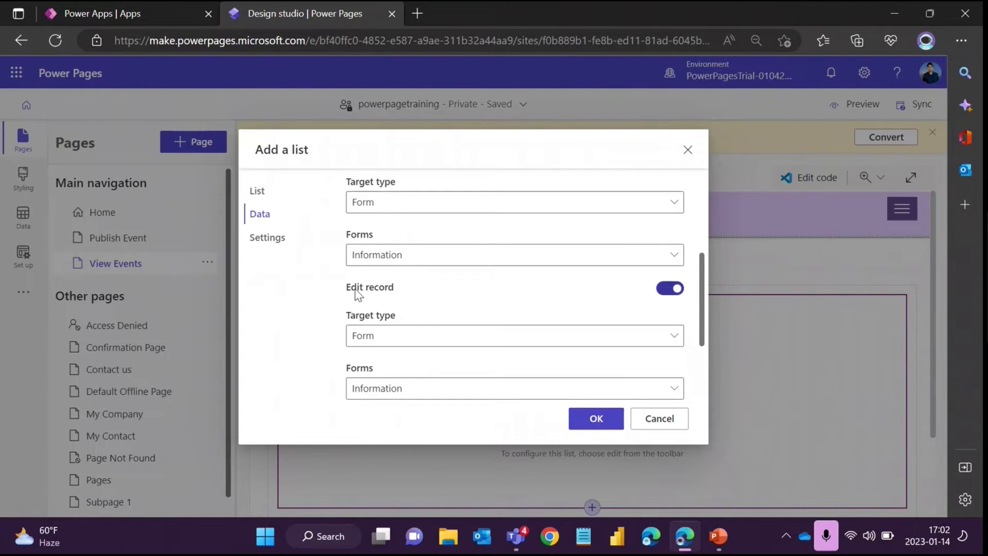
double_click(356, 288)
scroll(378, 309, down, 2)
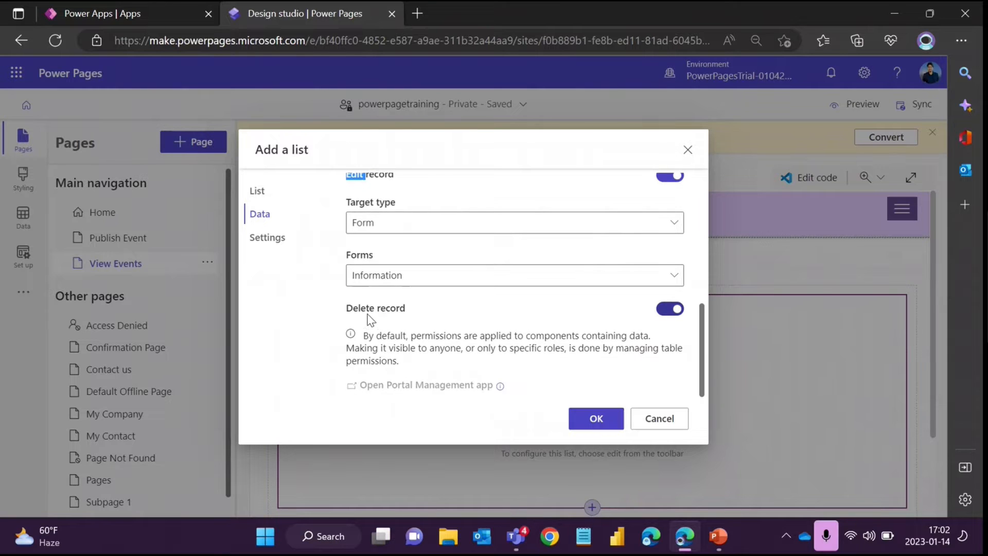
double_click(360, 308)
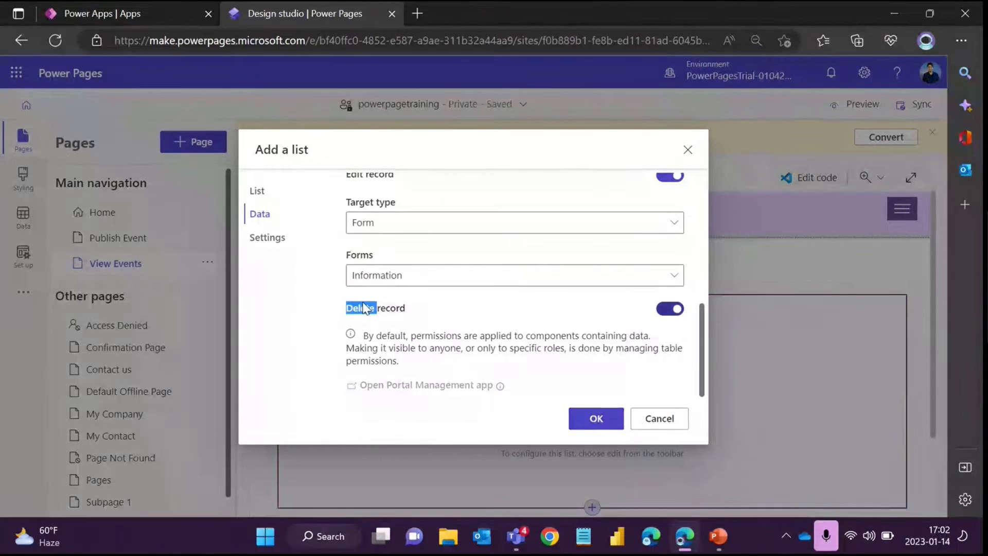
click(300, 323)
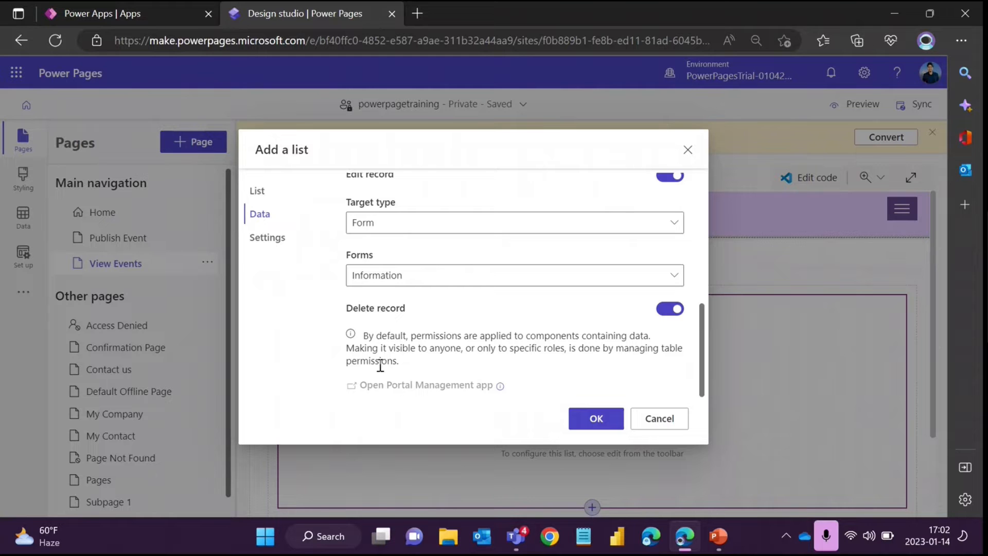
Enable search in the list's settings and finish adding the list to the View Events page.
click(267, 246)
click(391, 219)
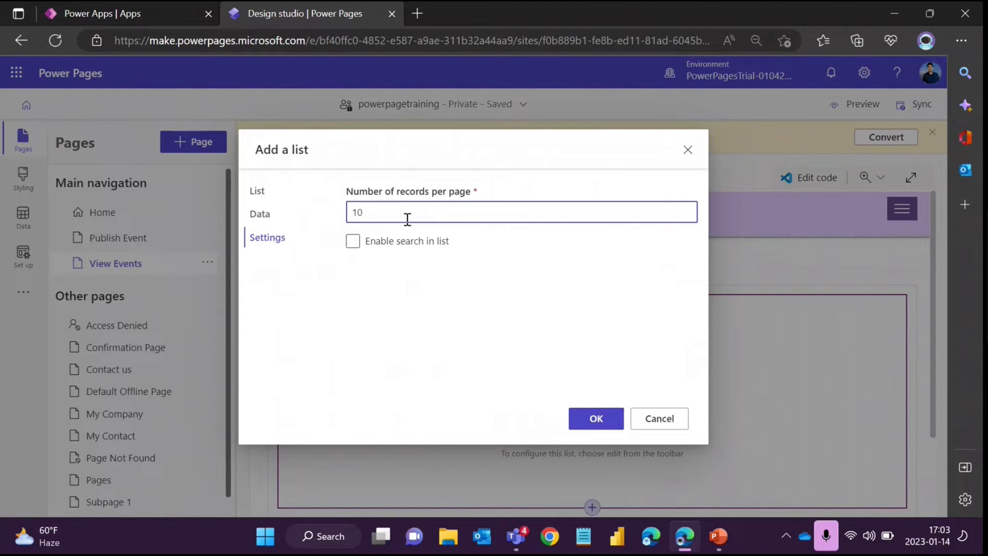
double_click(373, 218)
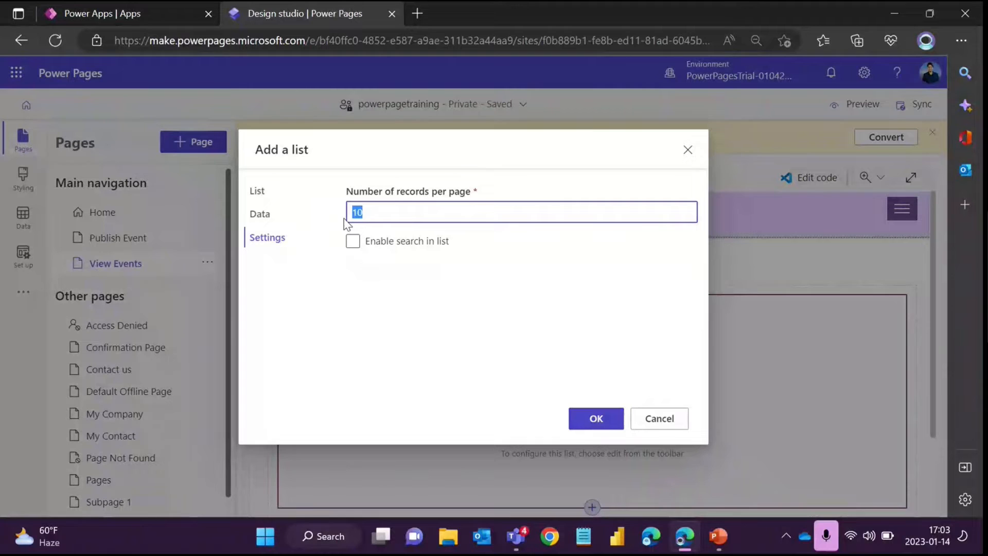
click(412, 215)
drag(370, 216, 355, 217)
click(403, 217)
click(377, 249)
click(377, 251)
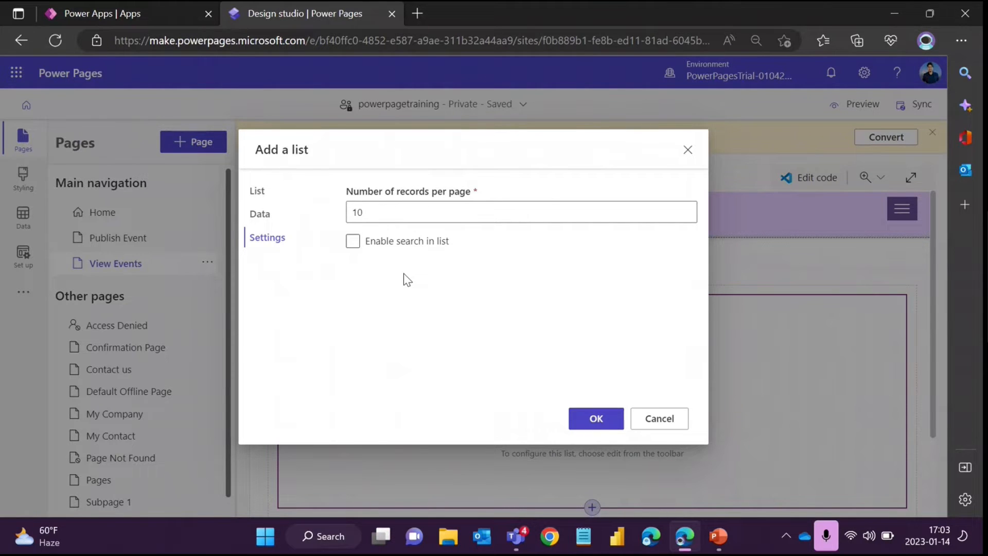
click(353, 241)
click(597, 419)
Switch to the Publish Event page and back to View Events to reload the new list.
scroll(472, 345, down, 2)
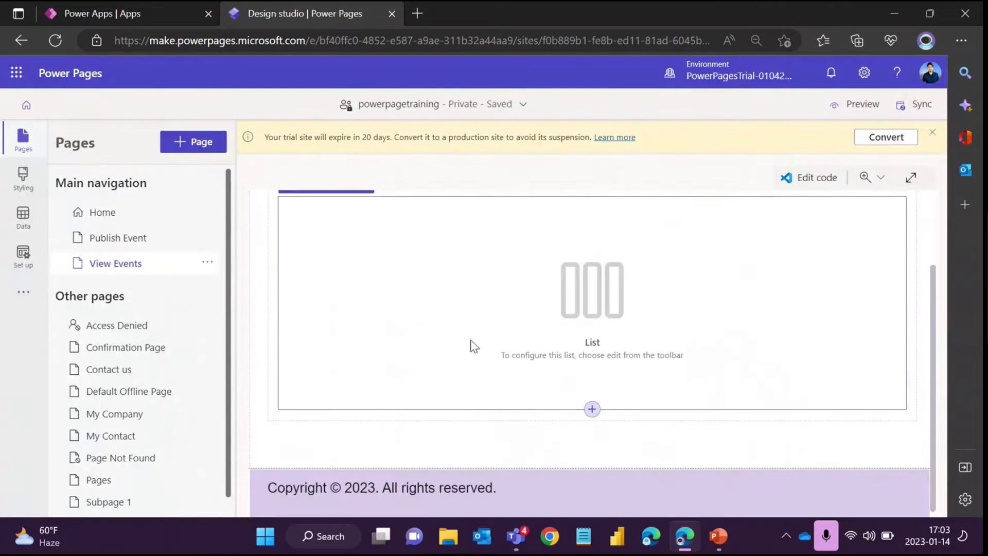
scroll(473, 346, up, 1)
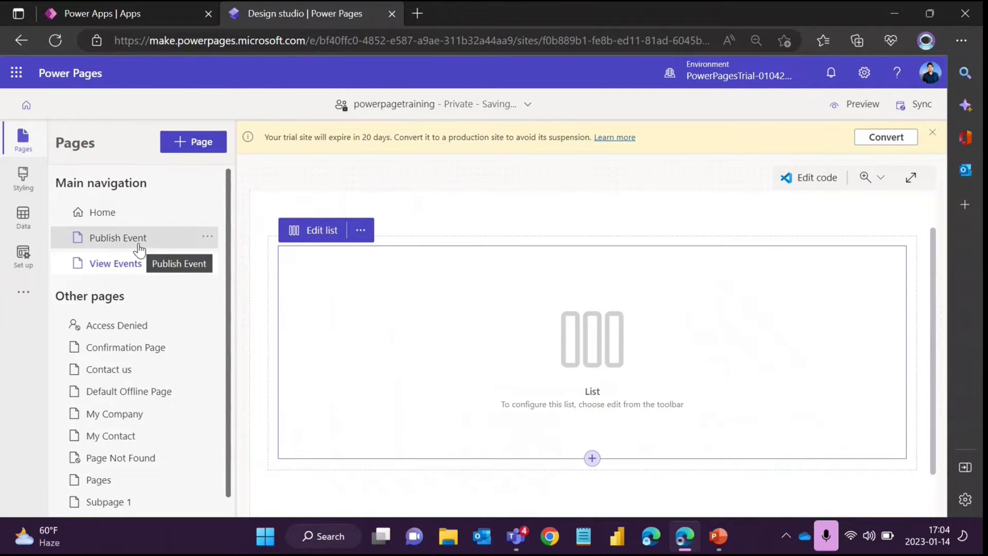
click(135, 273)
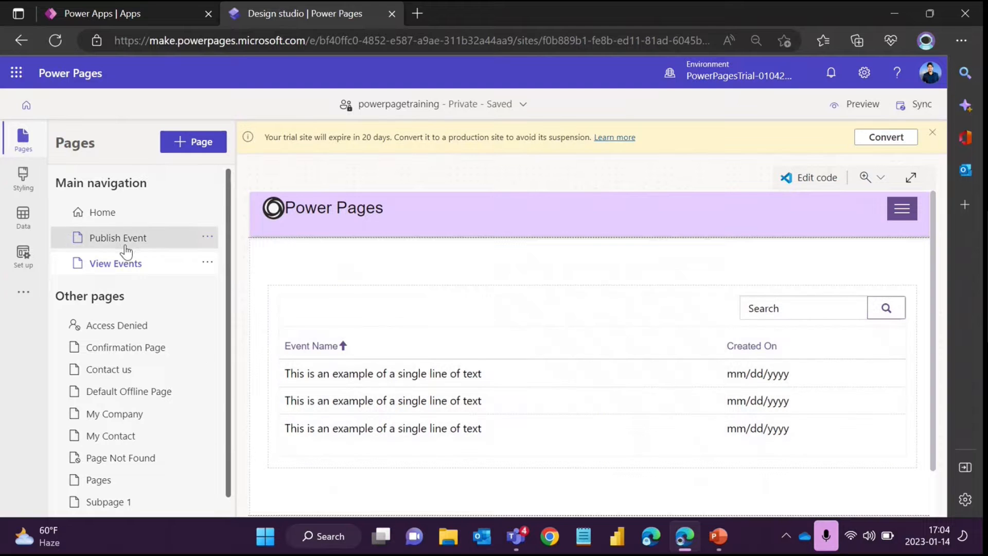
click(126, 251)
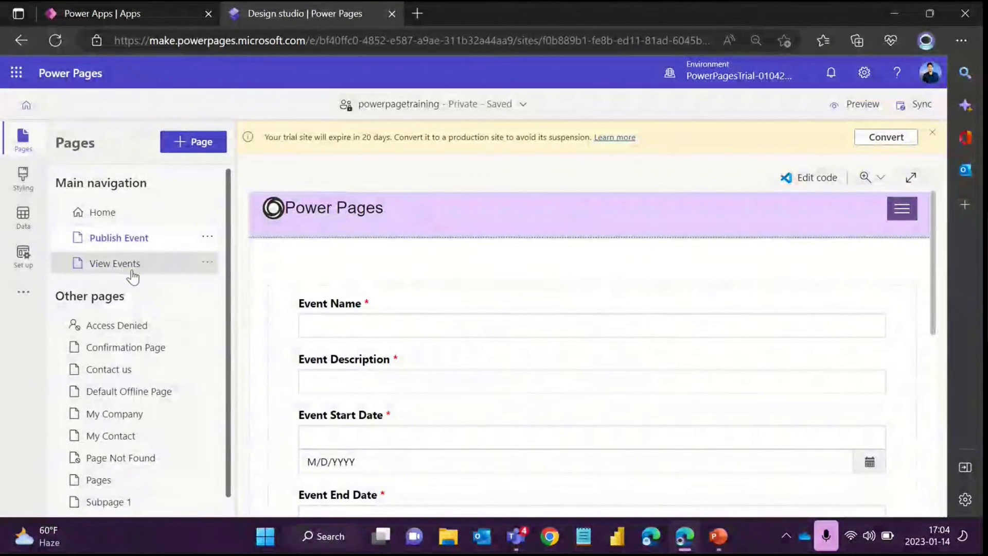
click(132, 272)
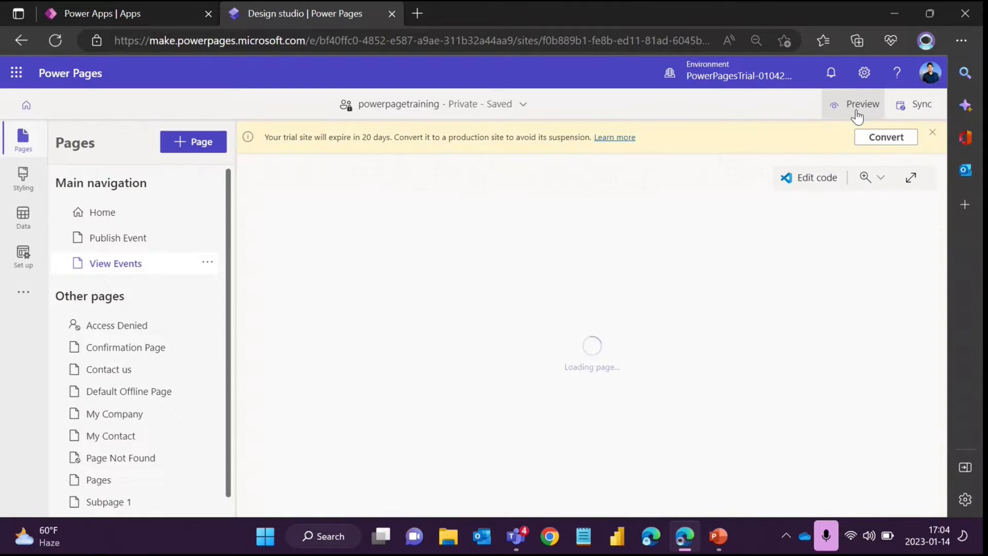
Preview the View Events page on the site and check whether the list shows its records.
click(857, 108)
click(787, 142)
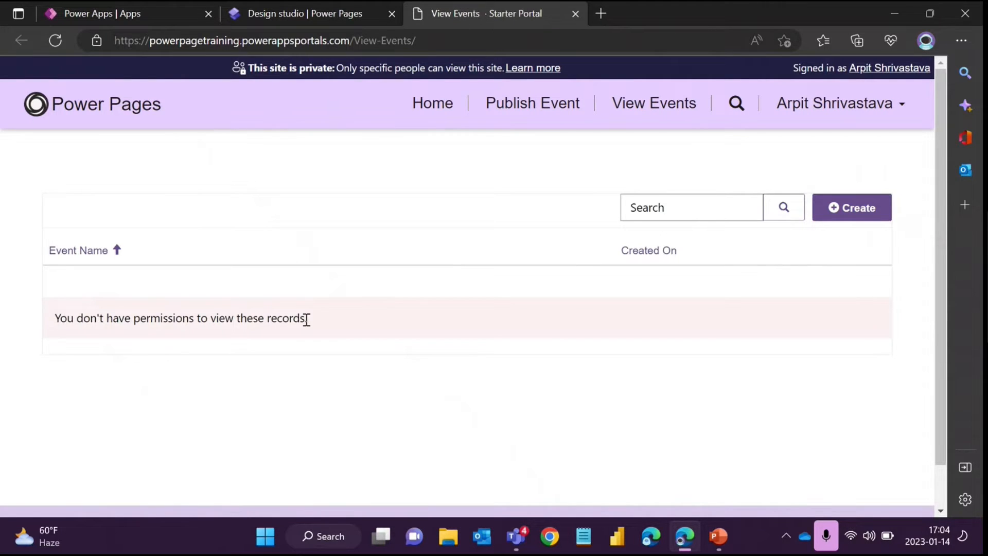
drag(310, 319, 52, 332)
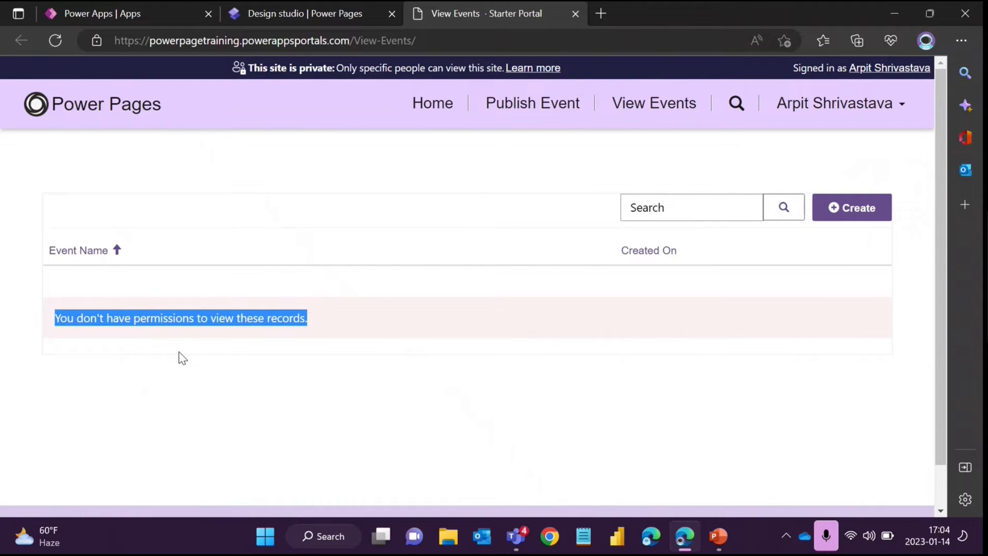
click(325, 328)
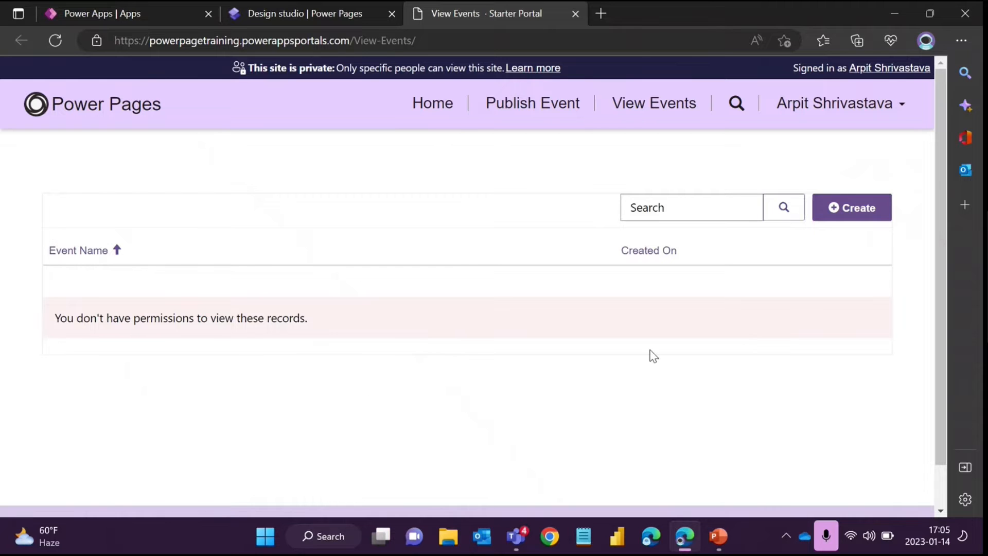
Add Read, Write and Delete to the list's Publish Event Permissions in the design studio and save the table permission.
click(325, 14)
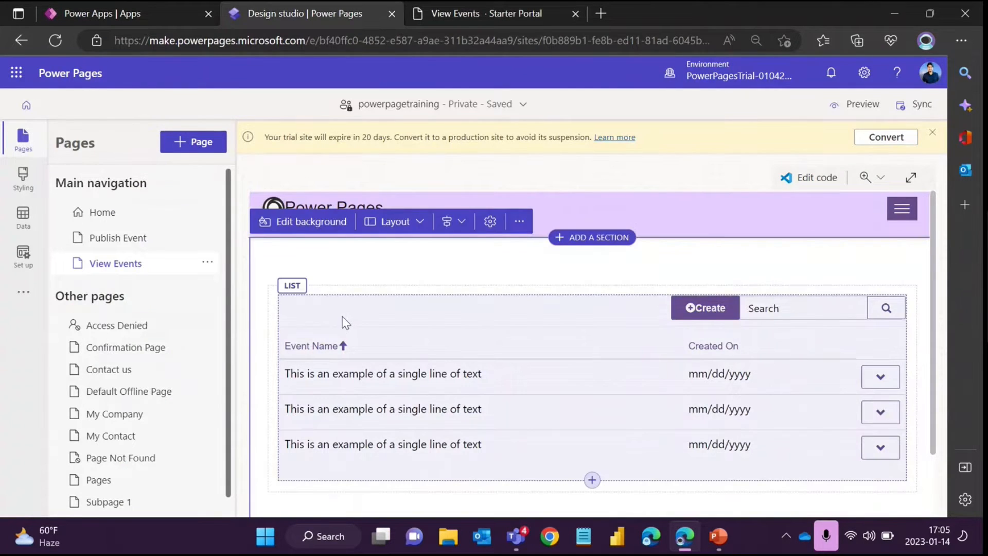
click(343, 319)
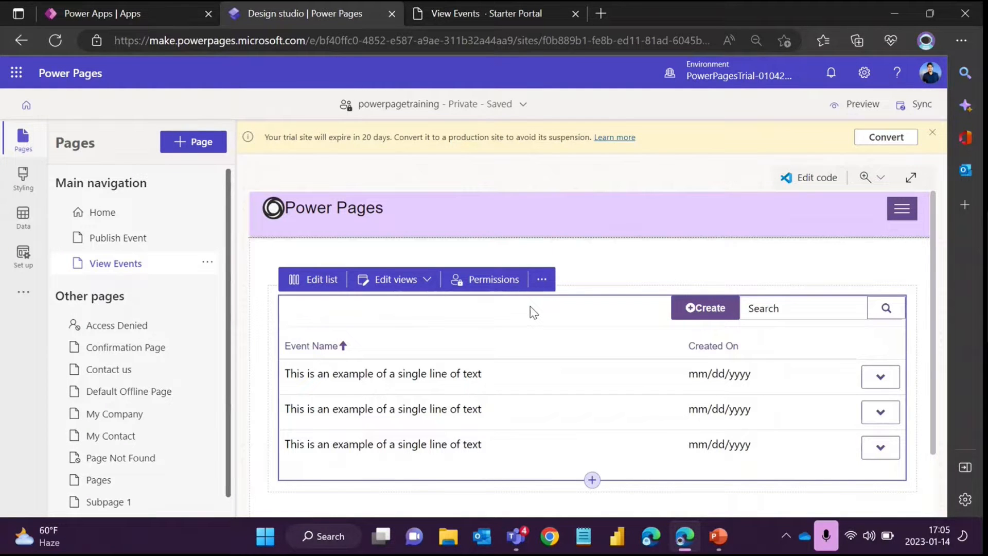
click(495, 281)
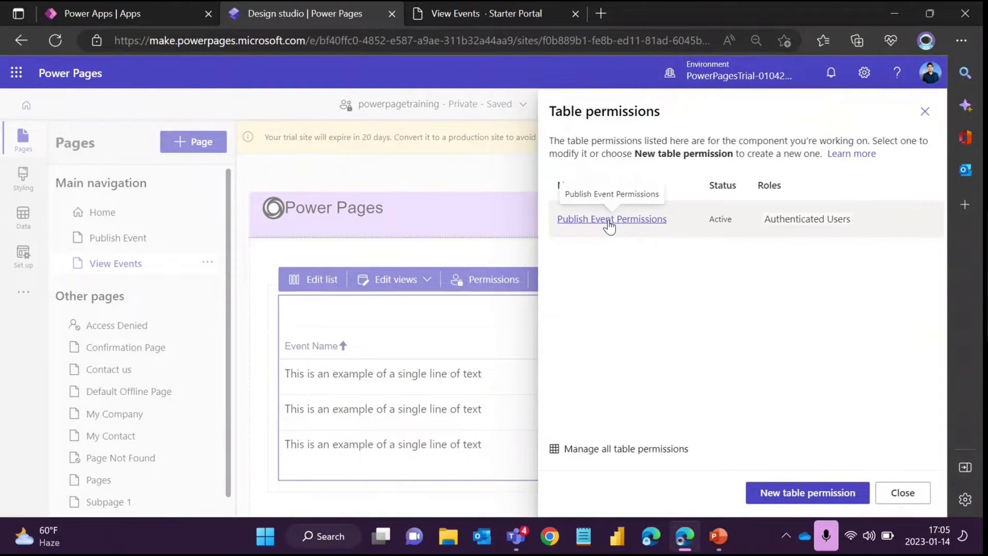
click(643, 221)
scroll(735, 255, down, 2)
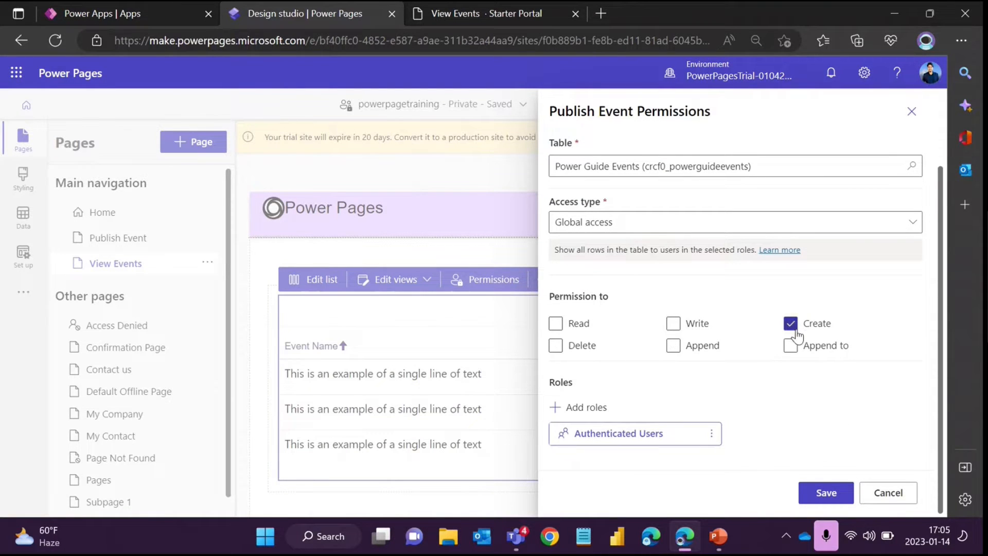
click(556, 323)
click(674, 326)
click(556, 347)
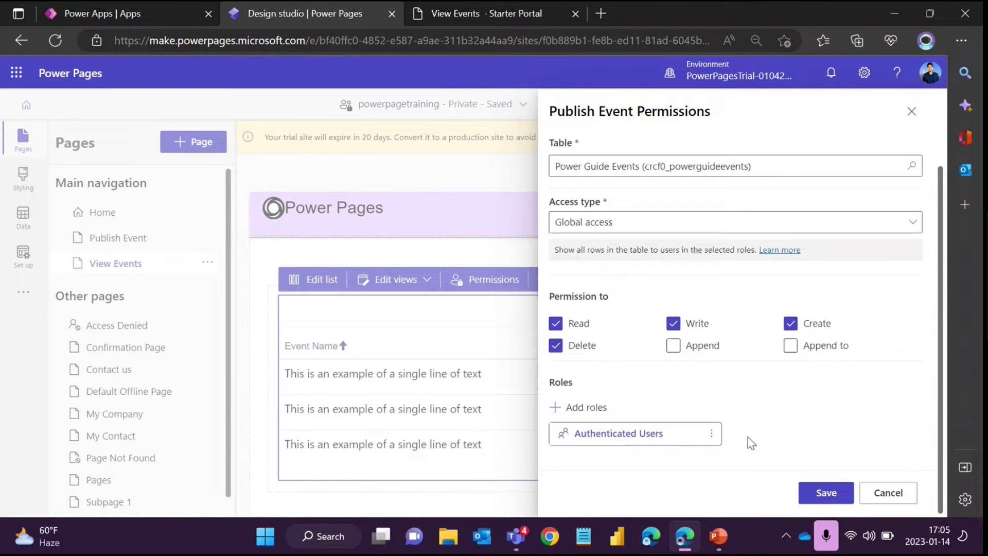
click(817, 497)
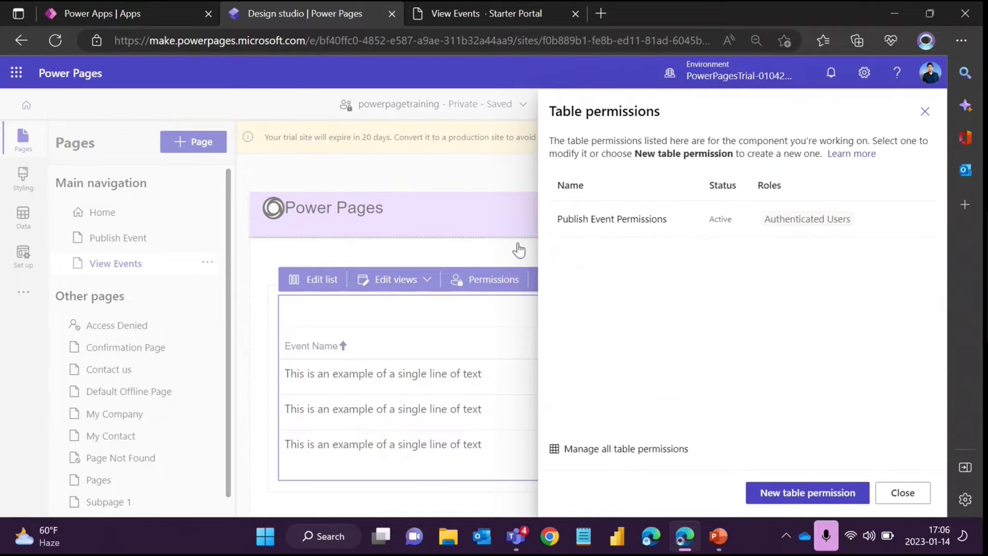
click(902, 493)
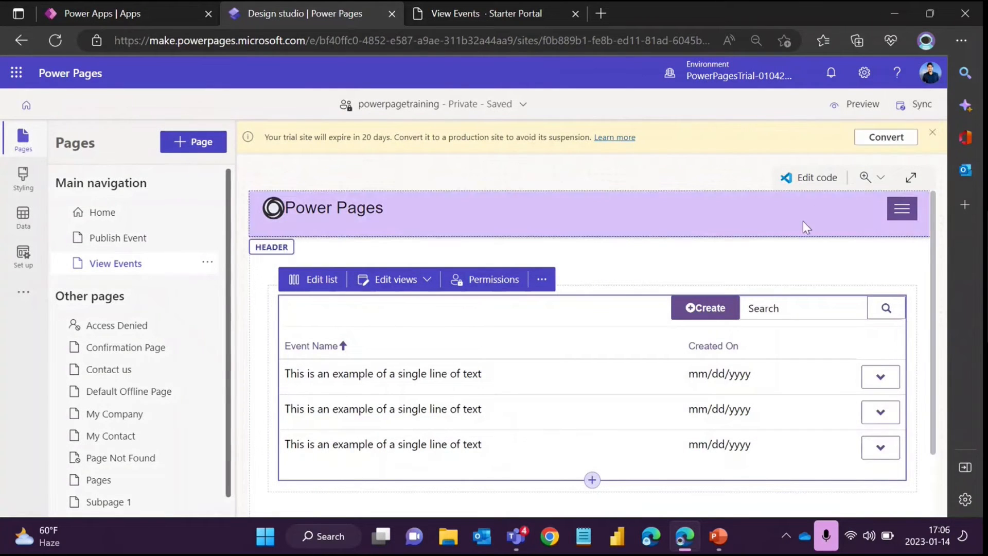
Sync the site and preview the View Events page again.
click(915, 105)
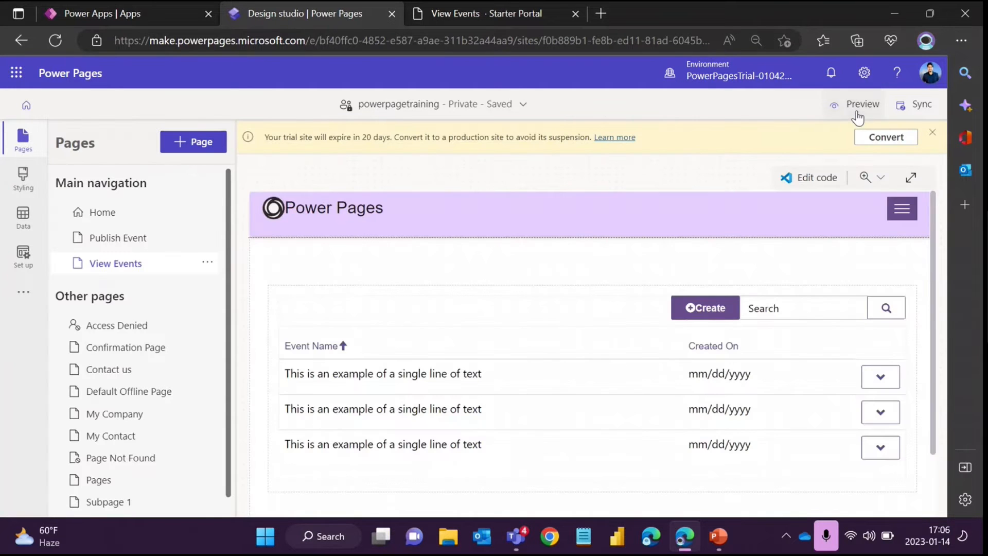
click(857, 108)
click(812, 149)
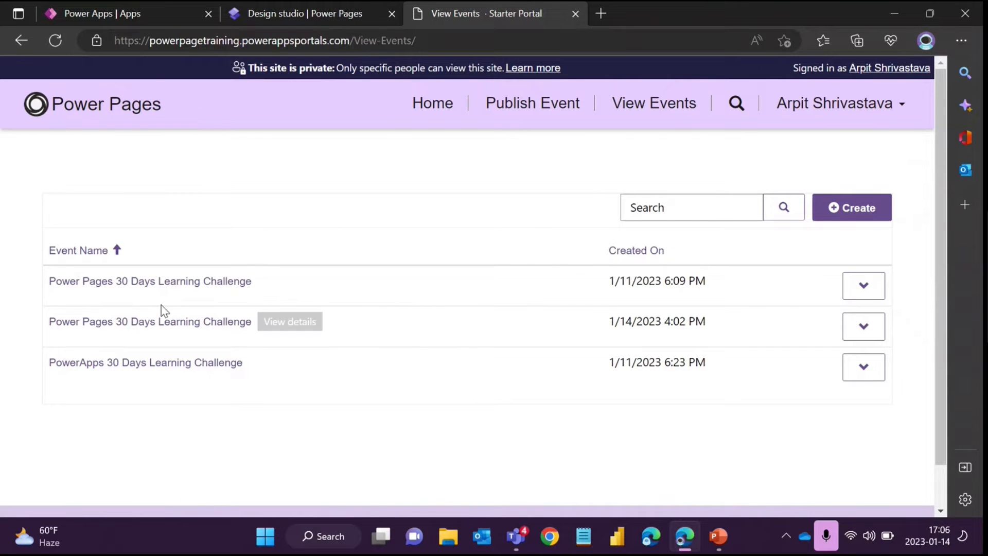
Check the listed events in the preview and search the list for "power pages".
drag(41, 286, 326, 390)
click(326, 394)
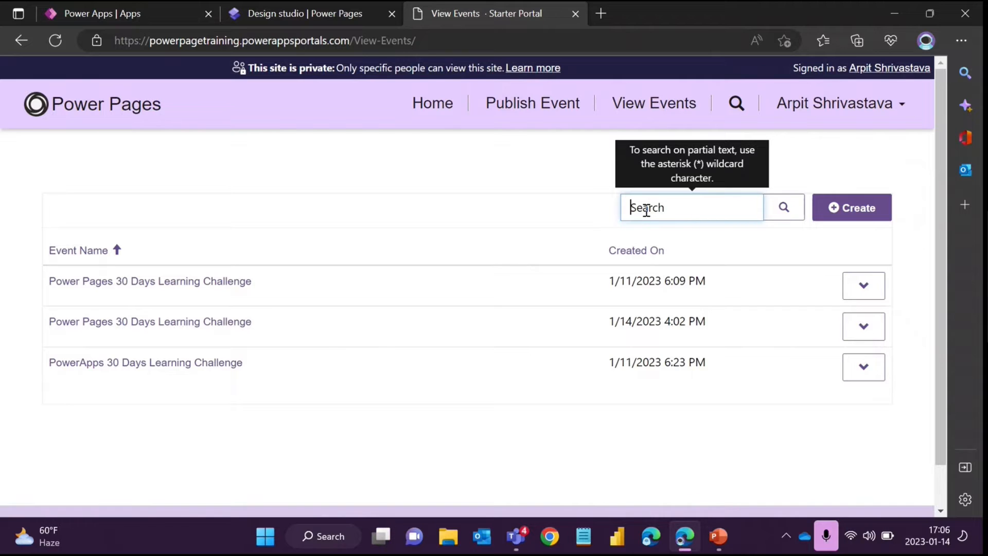
text(power pages)
key(Return)
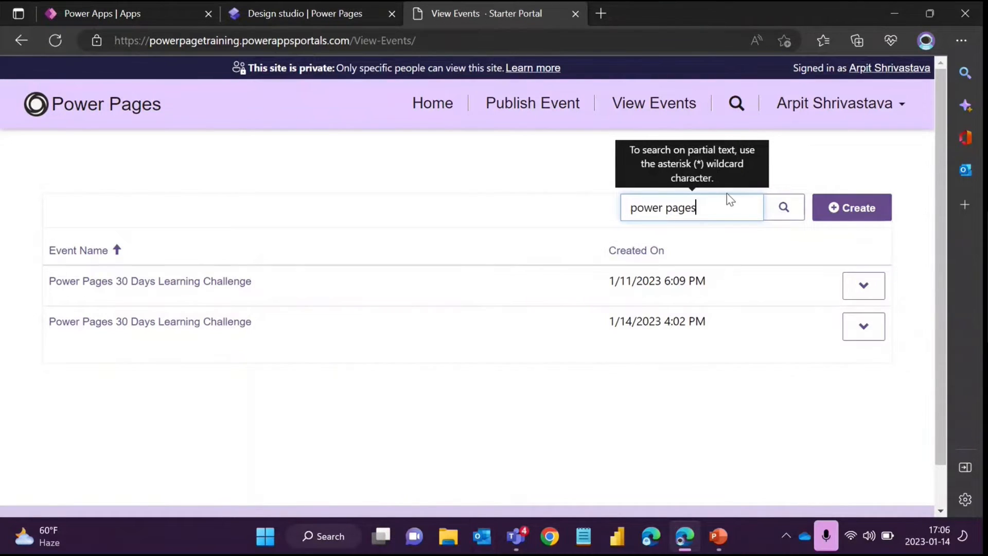
Clear the "power pages" search and list all events again.
drag(712, 208, 627, 211)
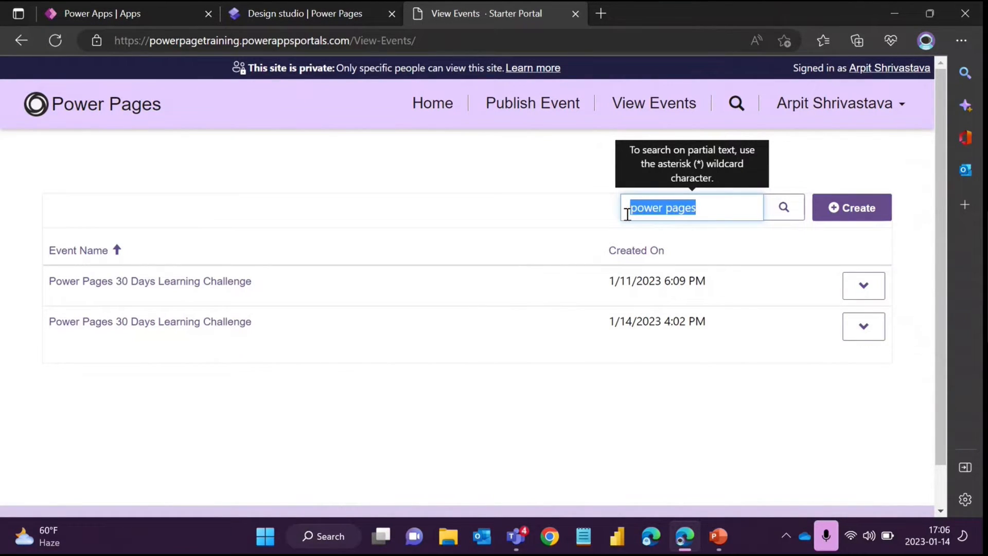
key(BackSpace)
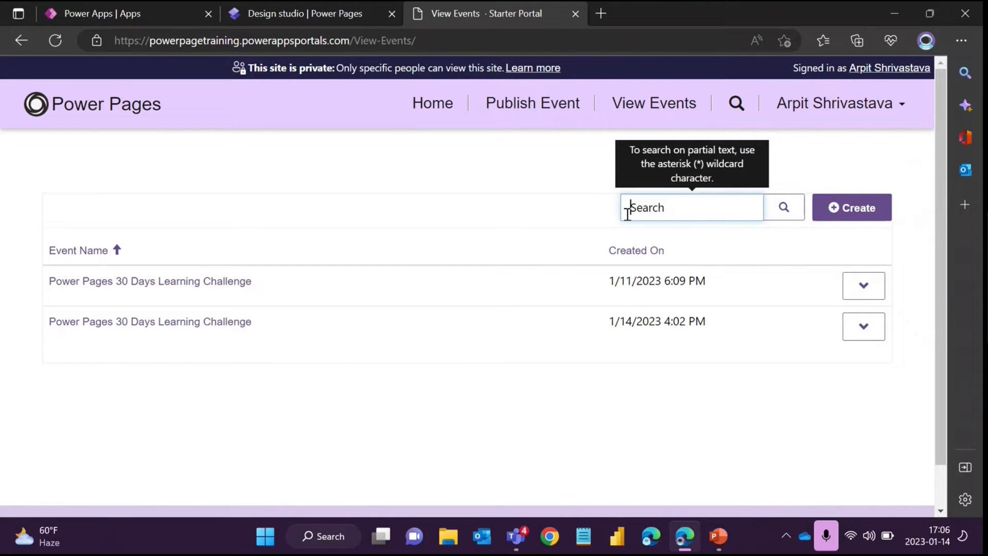
click(786, 215)
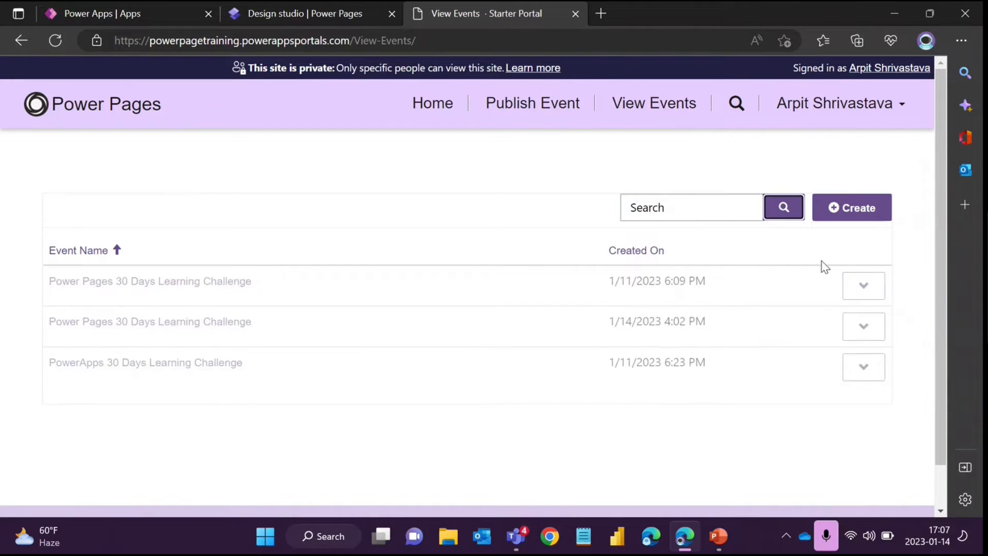
Open the list's Create form, look through all its event fields and close it without submitting.
click(854, 216)
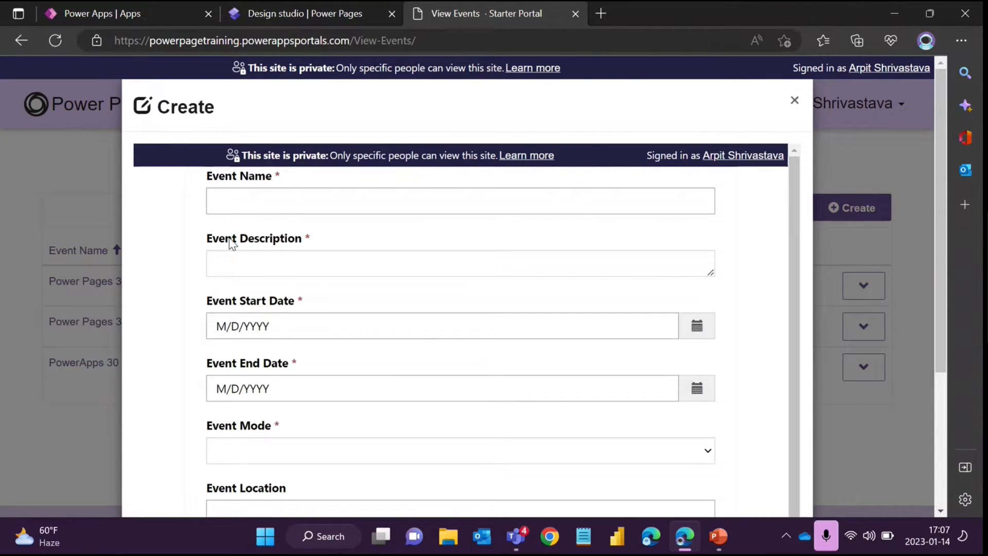
click(286, 203)
scroll(504, 247, down, 1)
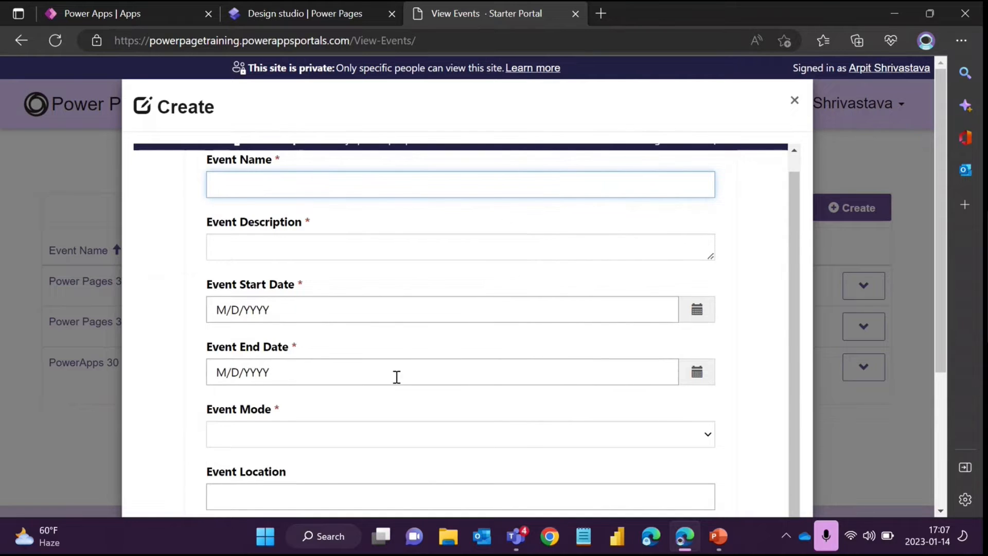
scroll(395, 377, down, 4)
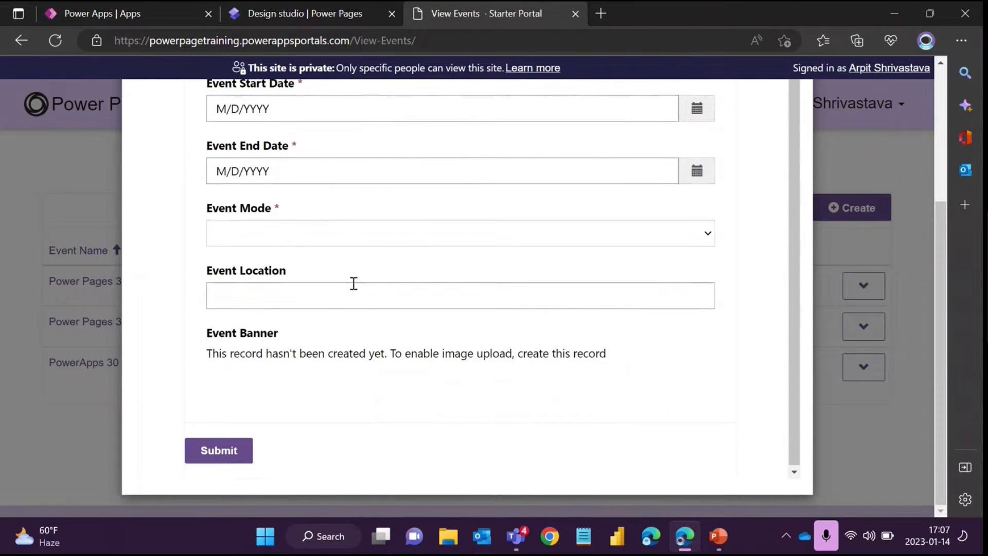
scroll(355, 285, up, 5)
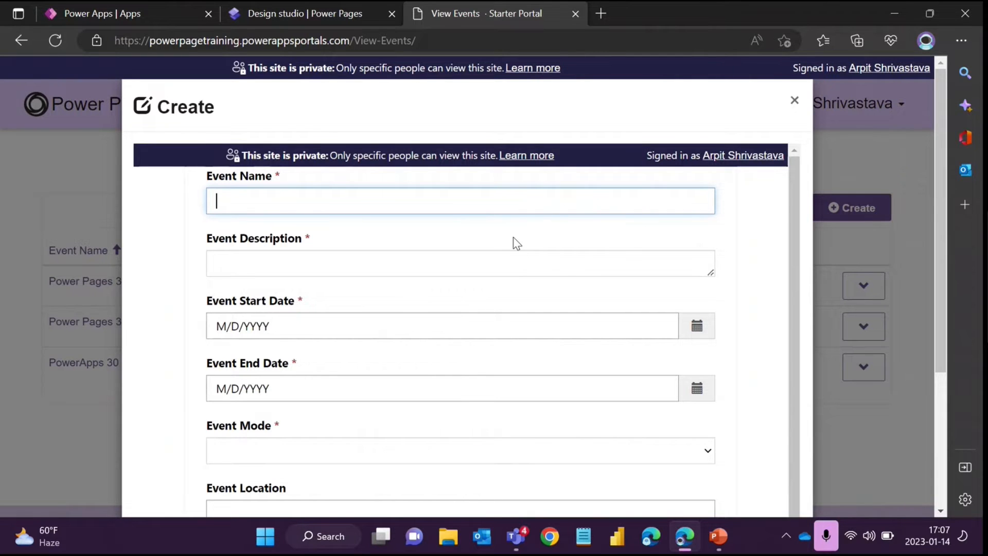
click(794, 100)
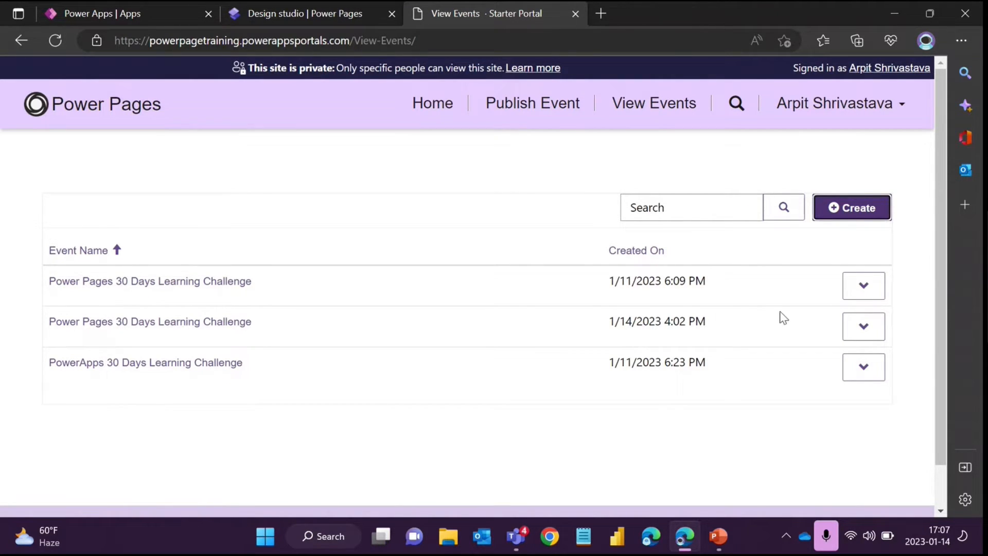
View the details form of the Power Pages 30 Days Learning Challenge event created on 1/11/2023, check its fields and close it.
click(856, 296)
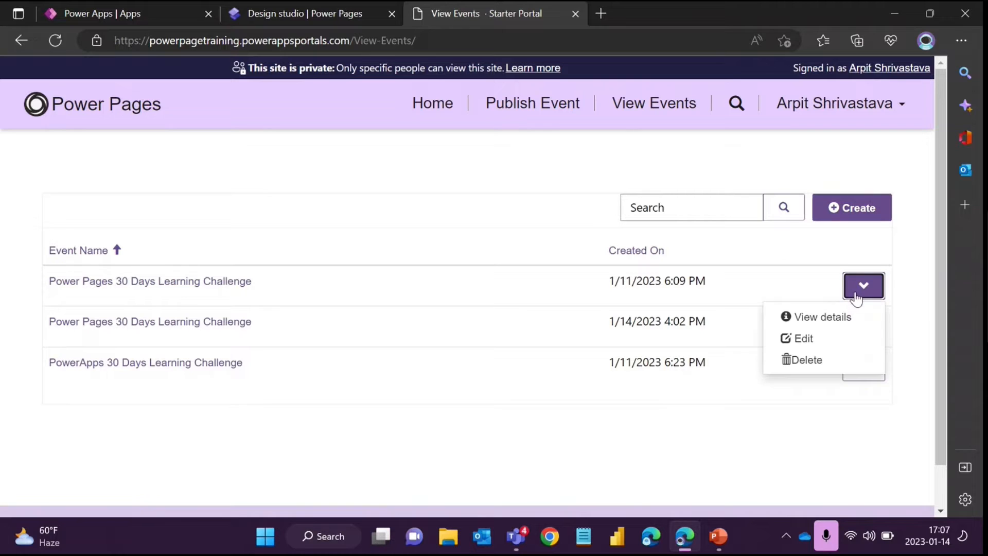
click(819, 319)
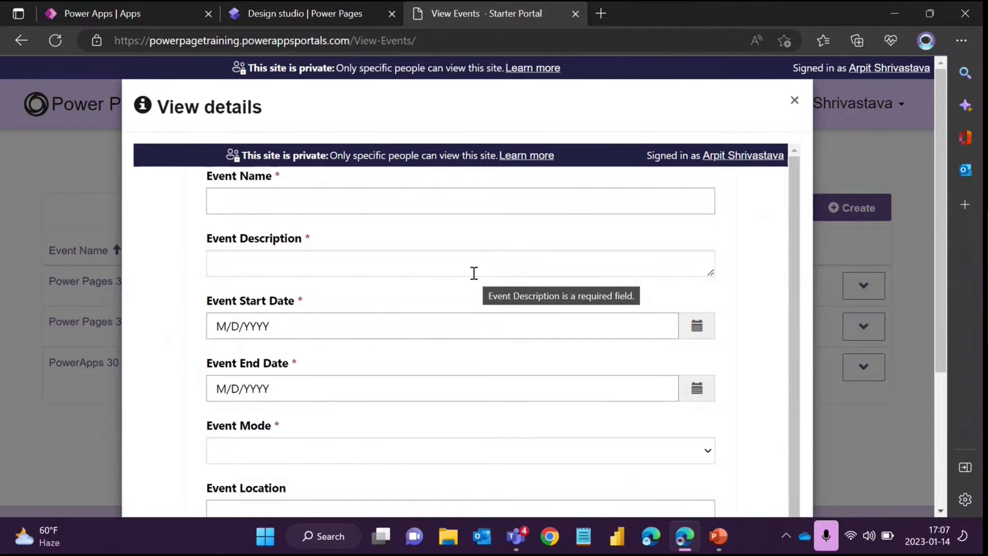
click(306, 201)
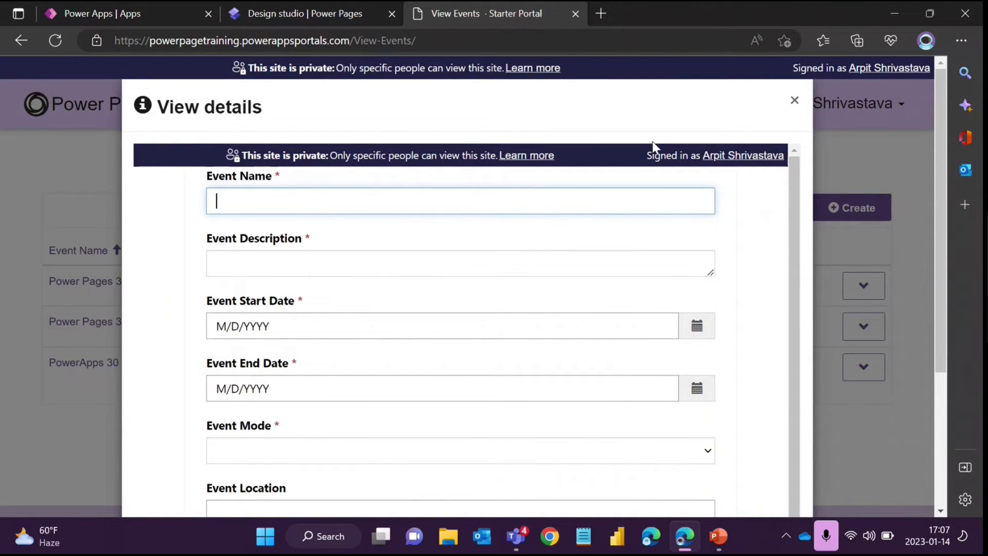
scroll(344, 319, down, 1)
scroll(322, 348, up, 1)
click(794, 101)
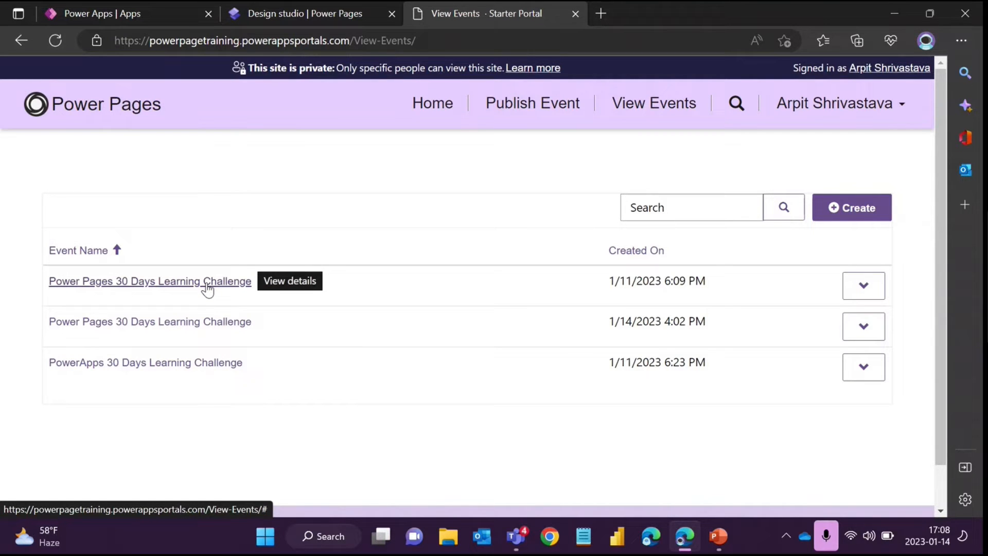
click(870, 286)
click(820, 319)
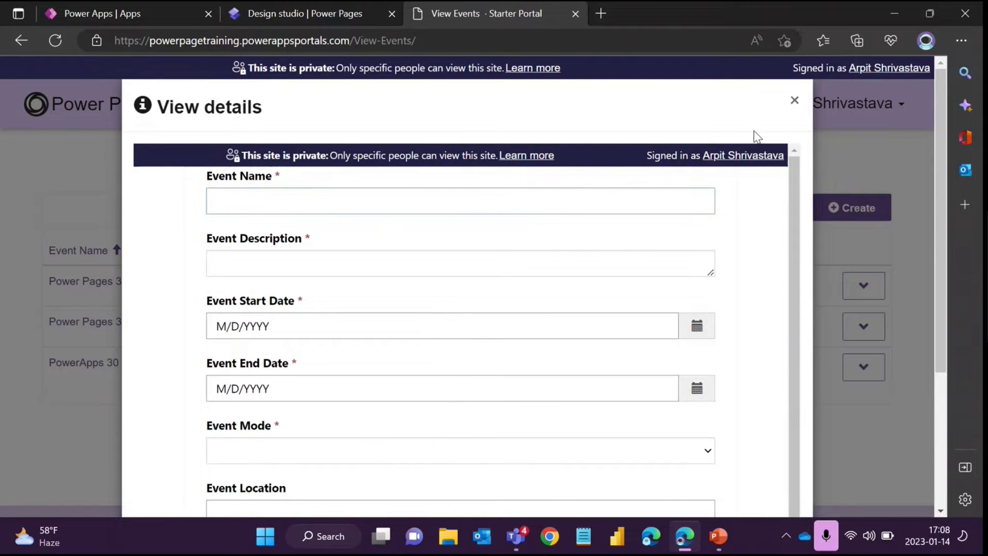
click(794, 101)
Open the Edit form of the event created on 1/14/2023, look through its fields and close it without submitting.
click(875, 327)
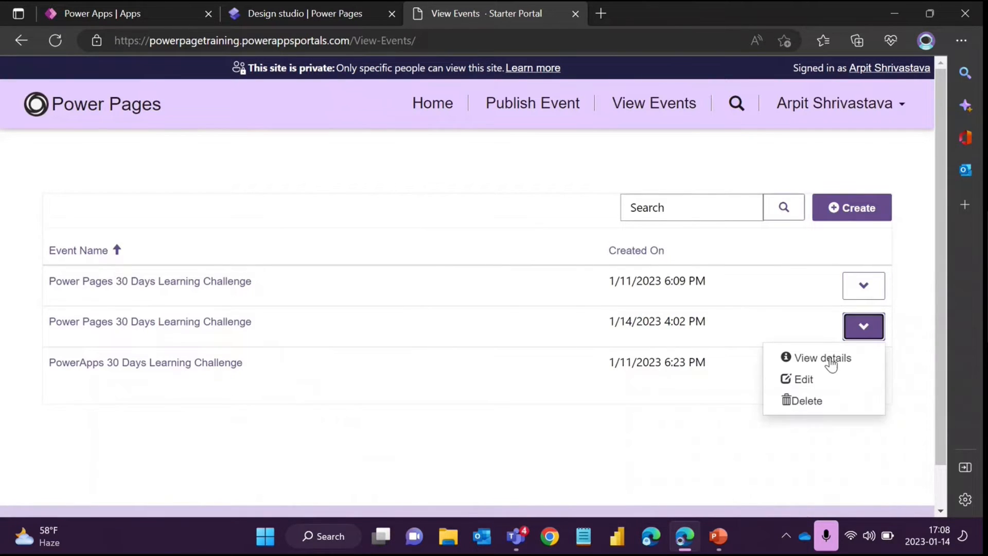
click(800, 379)
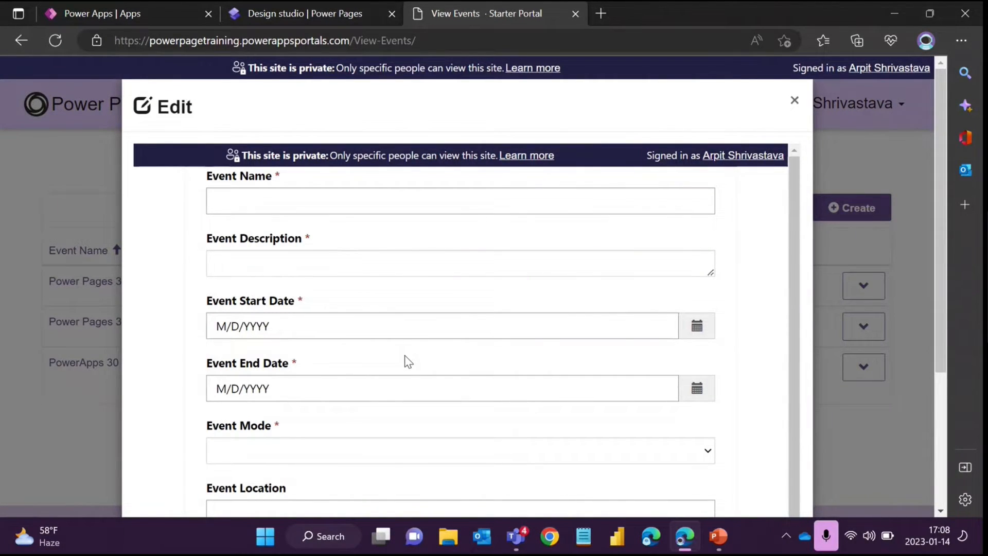
click(341, 198)
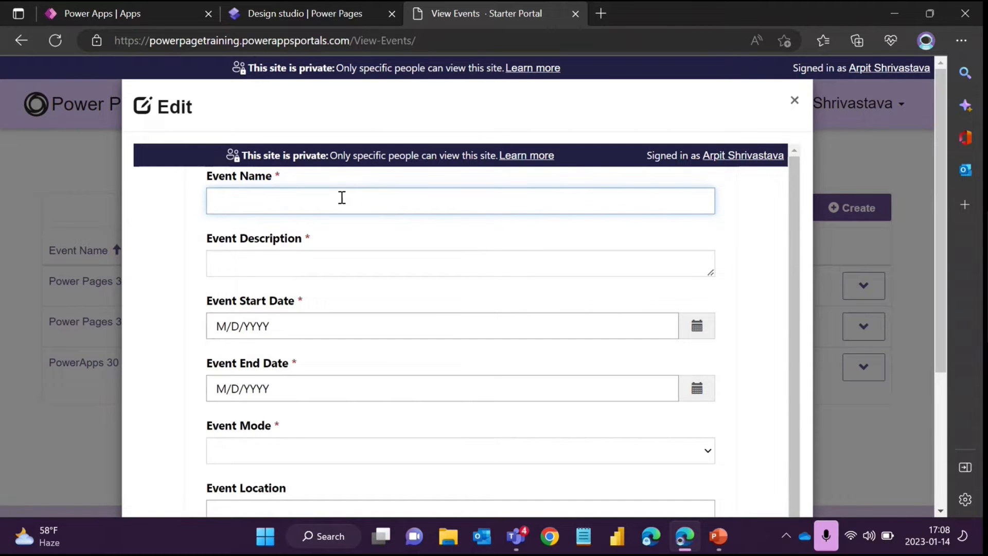
scroll(353, 455, down, 4)
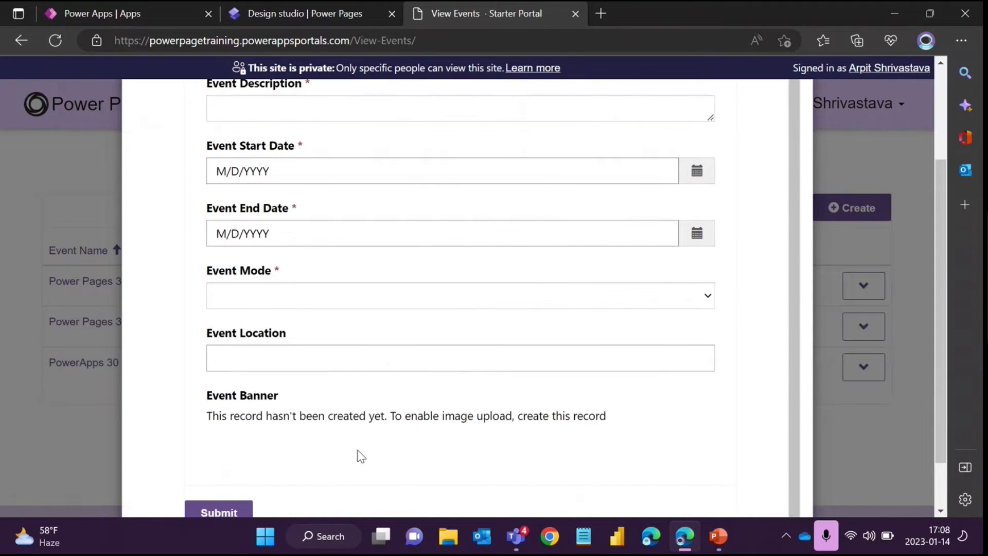
scroll(783, 194, up, 5)
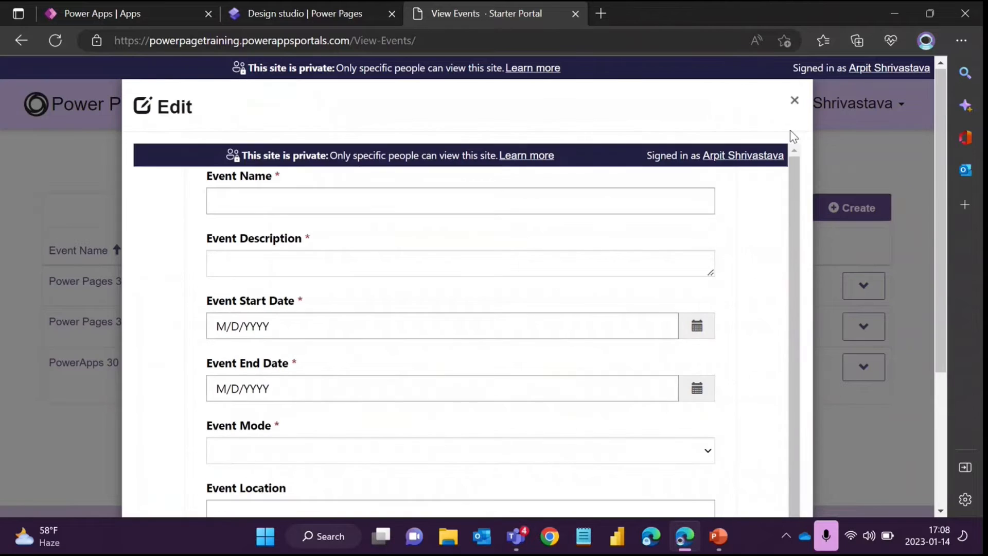
click(793, 100)
Delete the PowerApps 30 Days Learning Challenge event from the list.
click(863, 367)
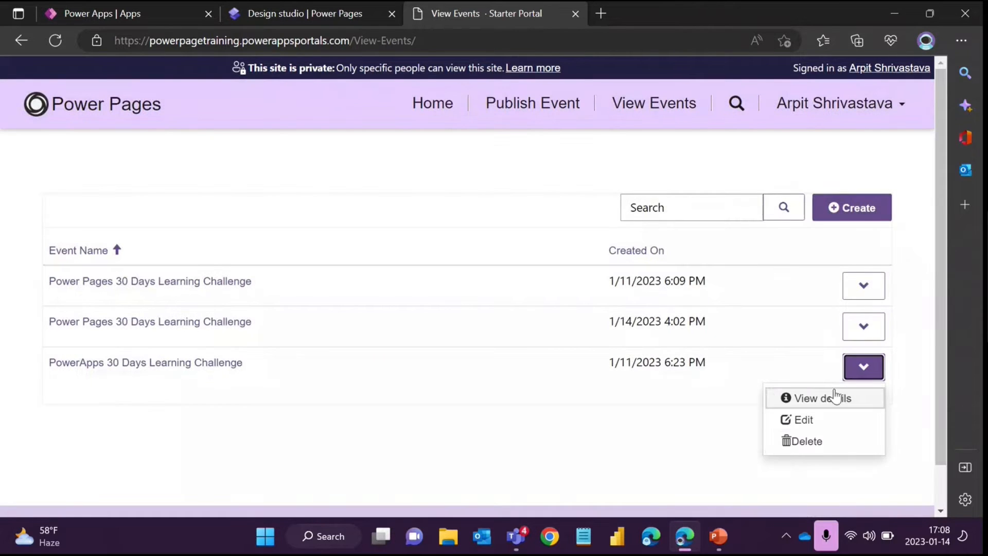
click(806, 449)
click(566, 195)
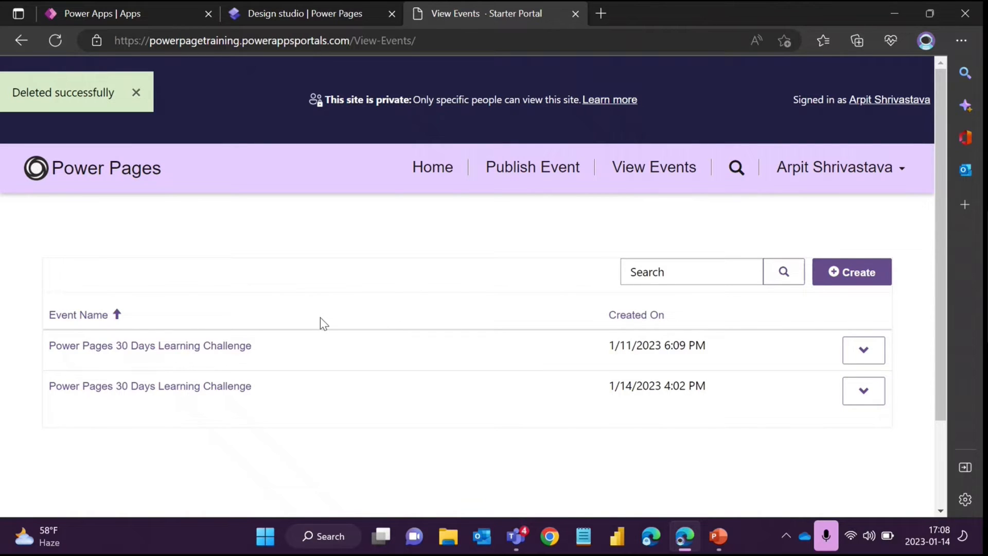
click(864, 350)
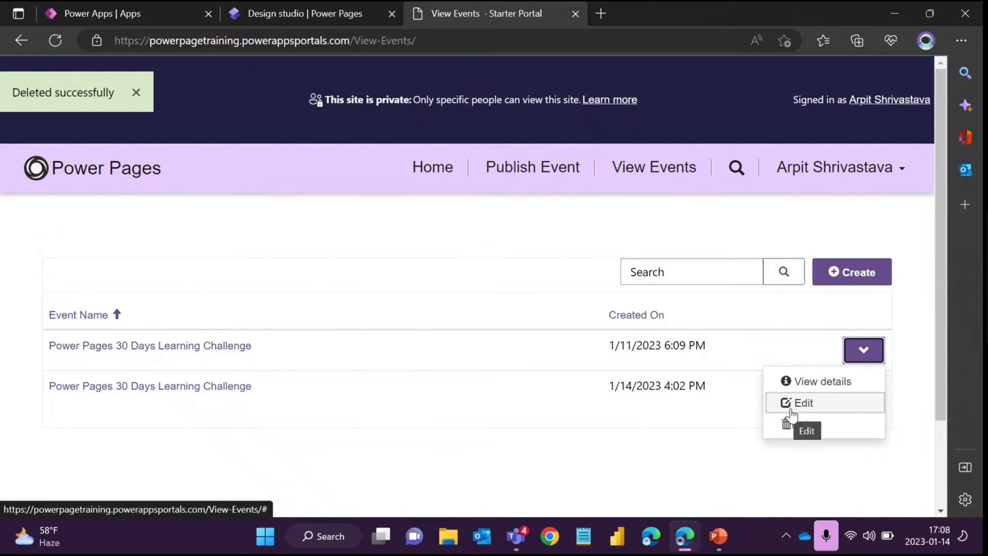
click(335, 280)
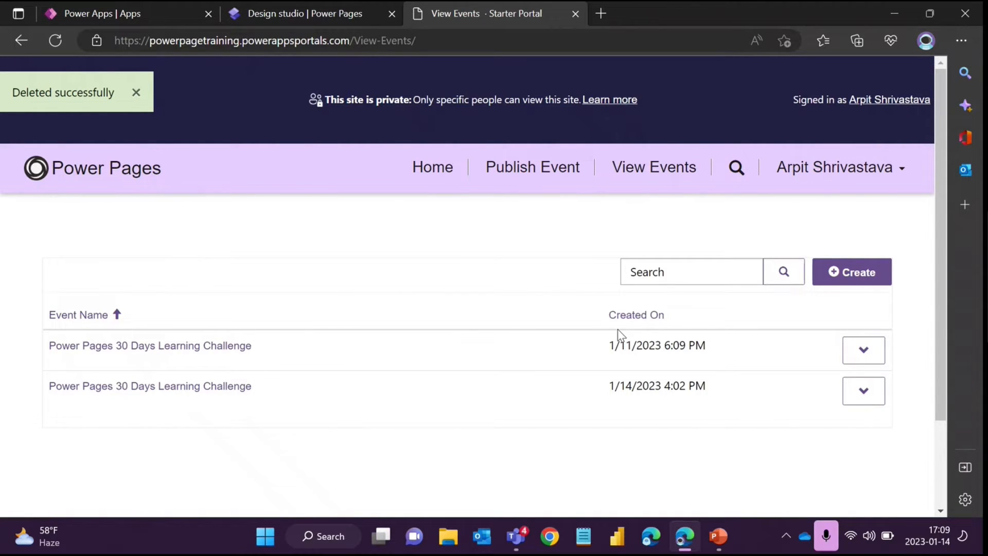
drag(608, 316, 709, 318)
click(497, 263)
Switch to the design studio and open the Active Power Guide Events view of the View Events list for editing.
click(329, 14)
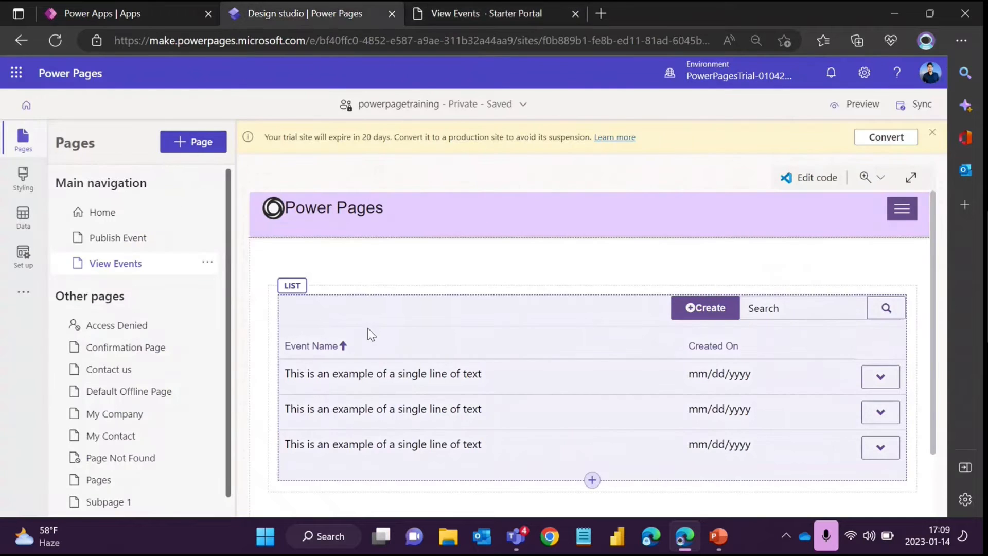
click(364, 305)
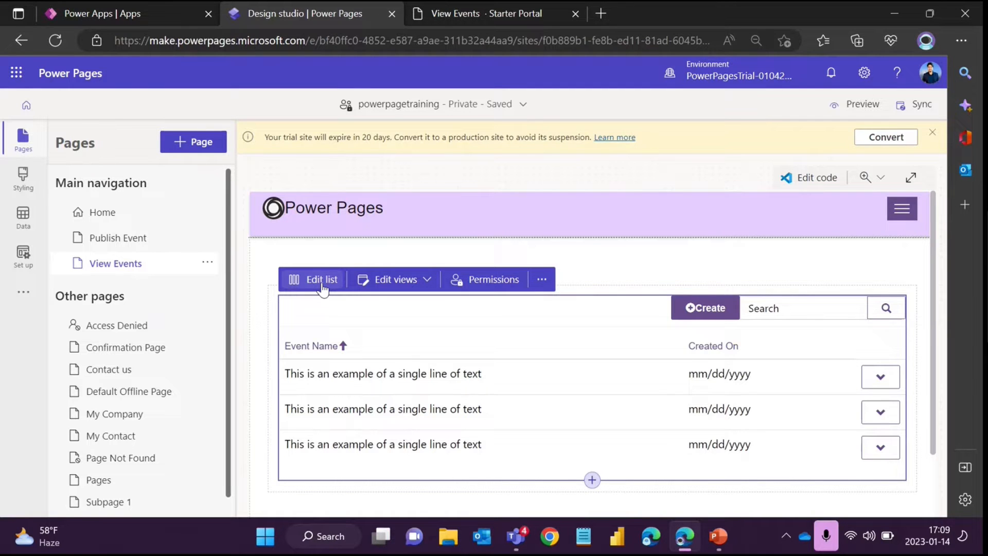
click(397, 286)
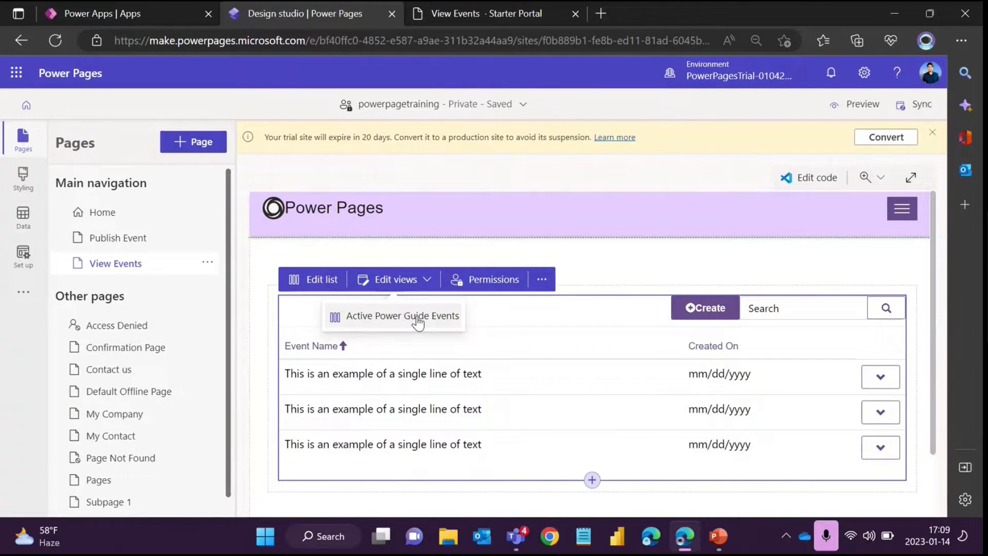
click(418, 321)
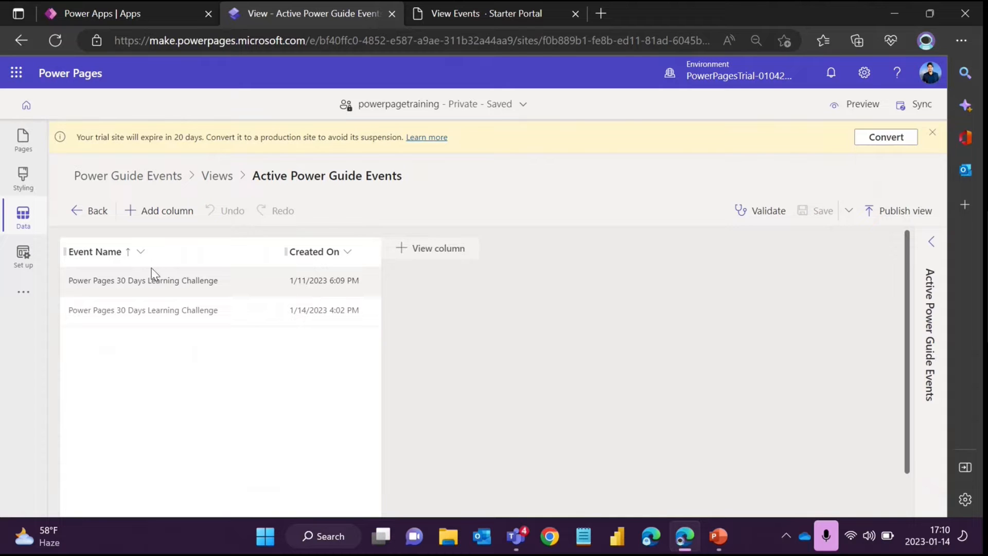
Add the Event Start Date table column to the view between Event Name and Created On.
click(166, 211)
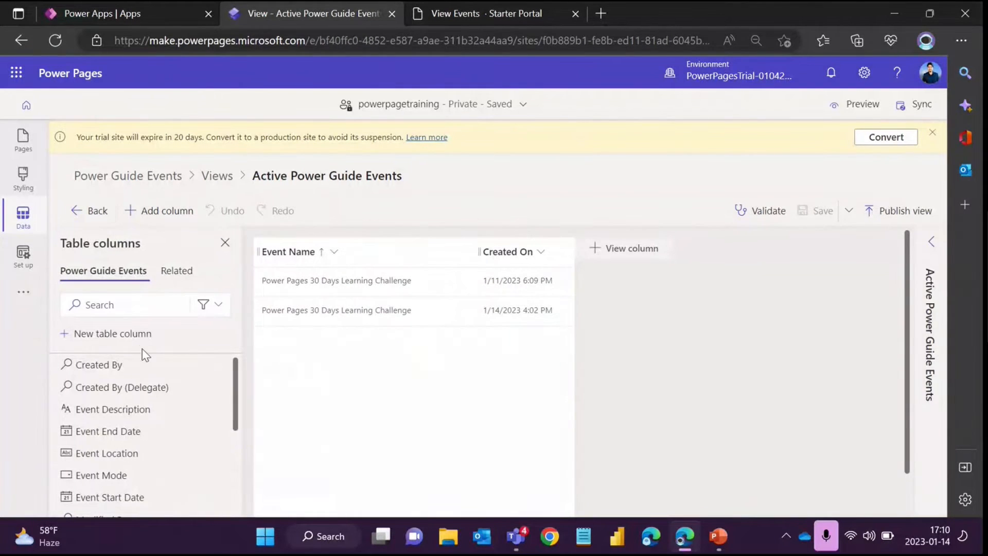
scroll(144, 410, down, 1)
scroll(147, 407, up, 1)
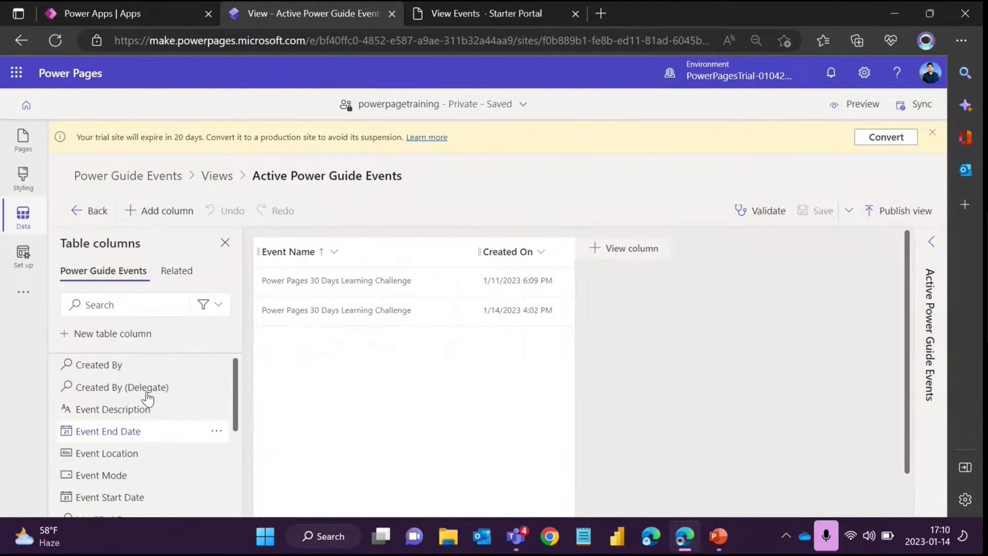
scroll(163, 423, down, 1)
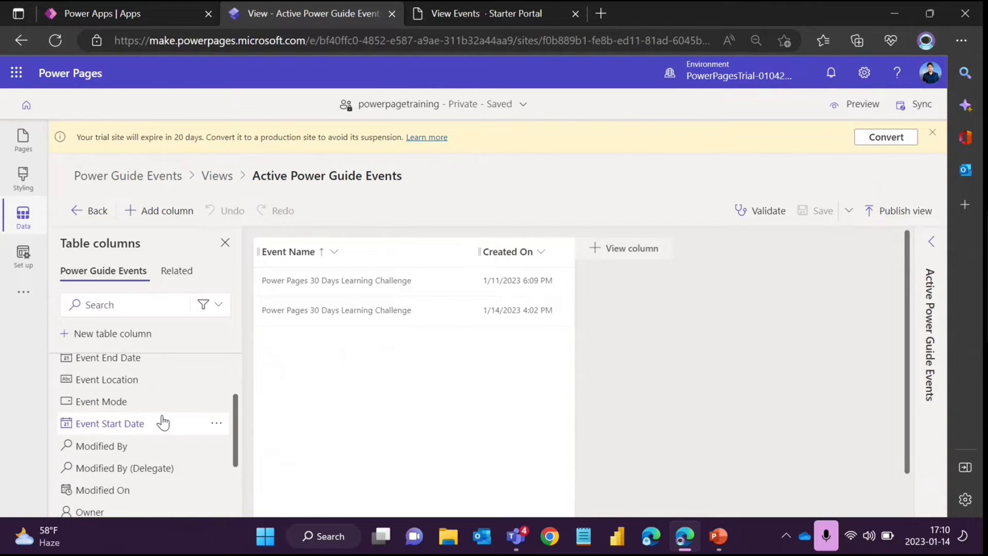
mouse_move(162, 422)
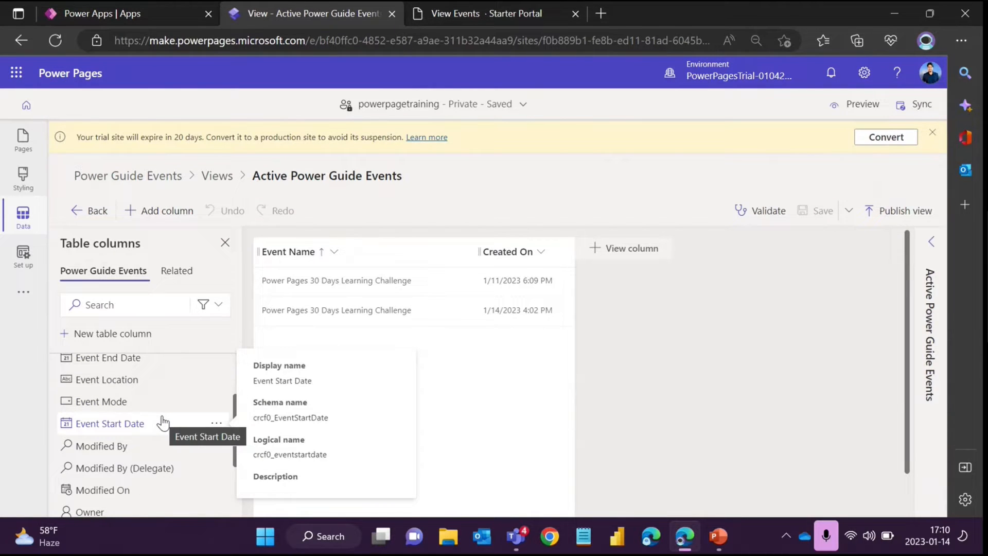
scroll(161, 419, up, 1)
scroll(147, 455, down, 1)
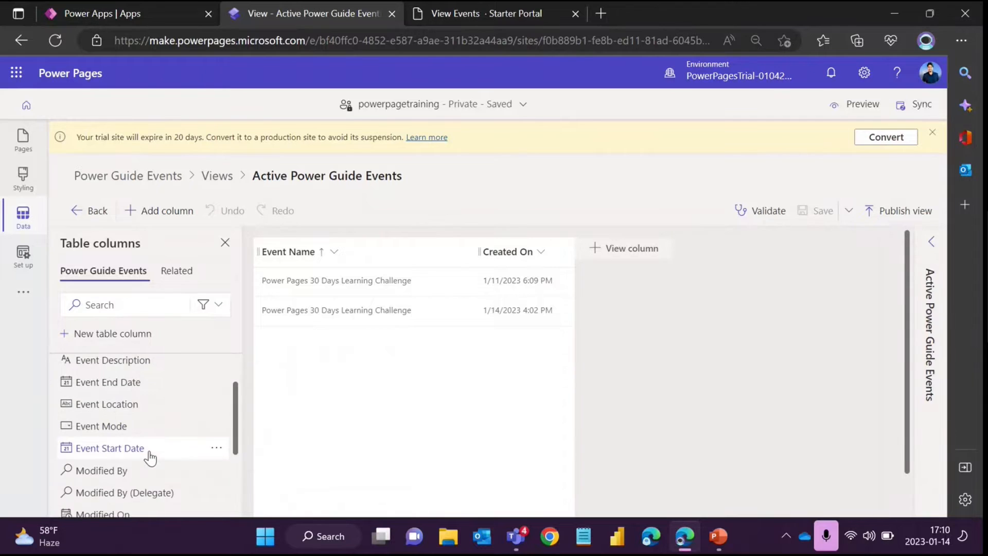
mouse_move(149, 457)
mouse_down()
mouse_move(275, 350)
mouse_move(422, 252)
mouse_up()
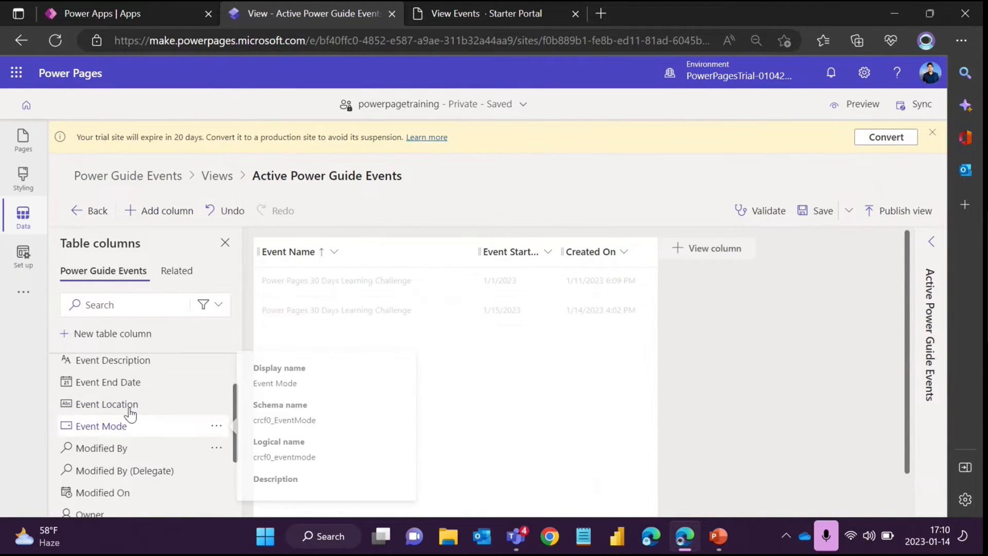
Add the Event End Date table column to the view after Created On.
mouse_move(137, 389)
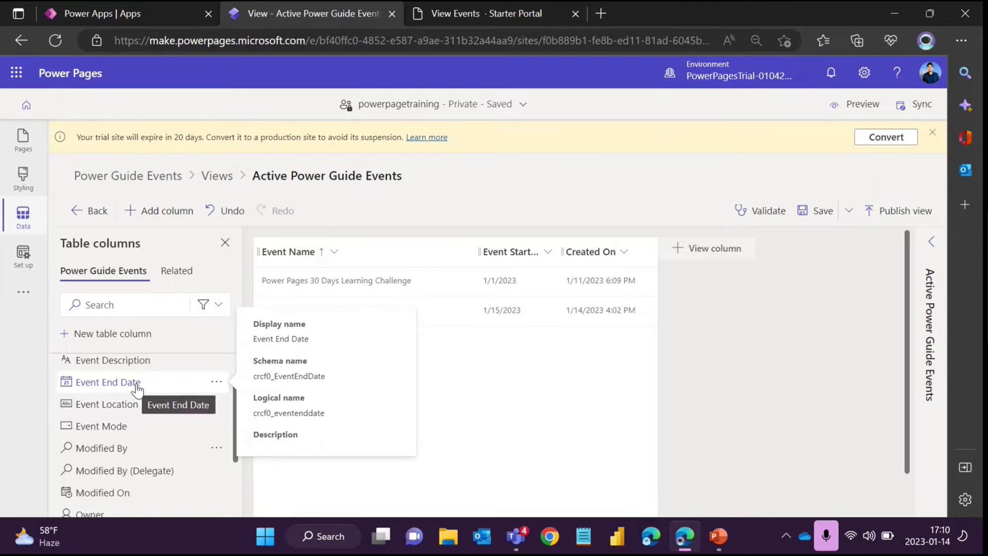
click(507, 257)
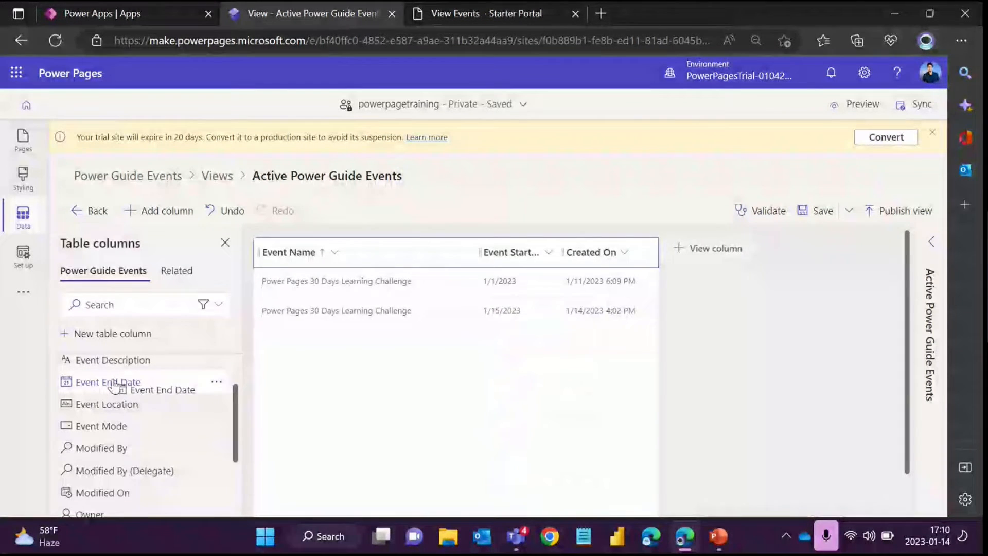
drag(114, 385, 250, 390)
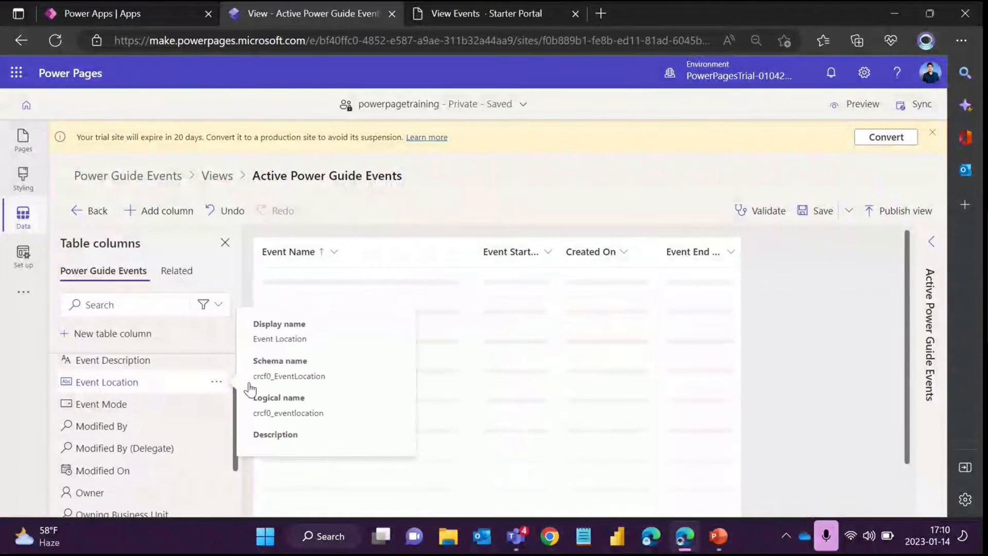
Add the Event Mode and Event Location table columns to the view after the Event End Date column.
scroll(149, 400, down, 3)
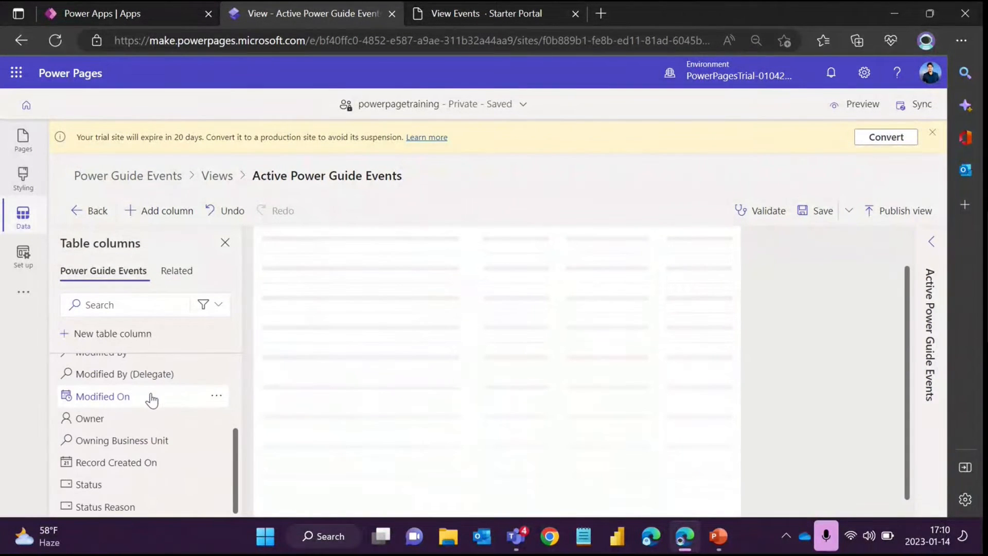
scroll(139, 479, up, 3)
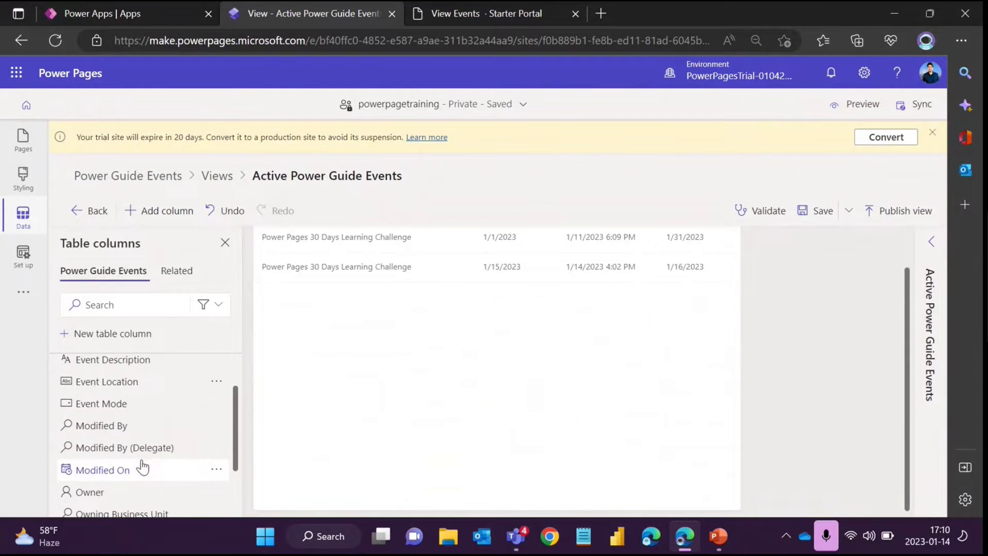
click(135, 403)
scroll(174, 419, up, 2)
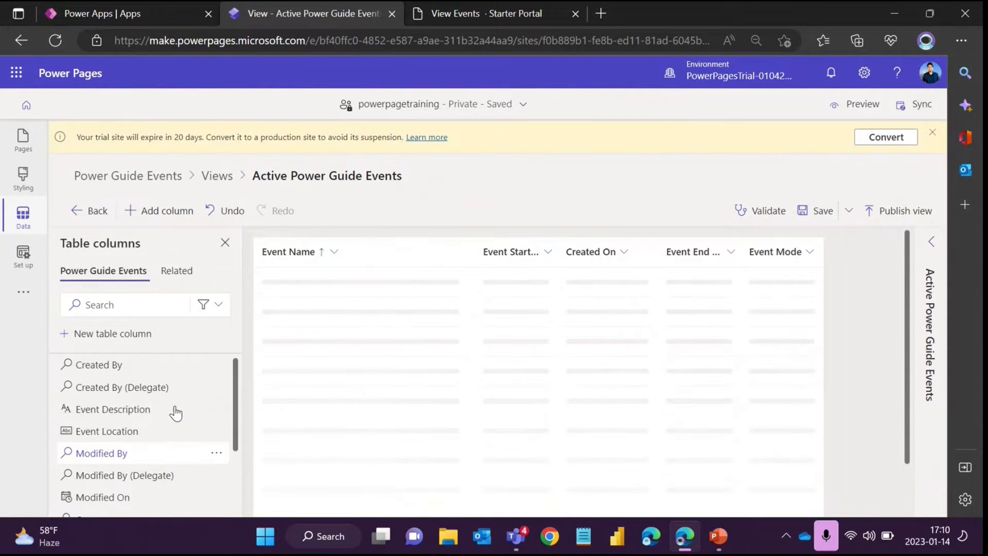
click(136, 434)
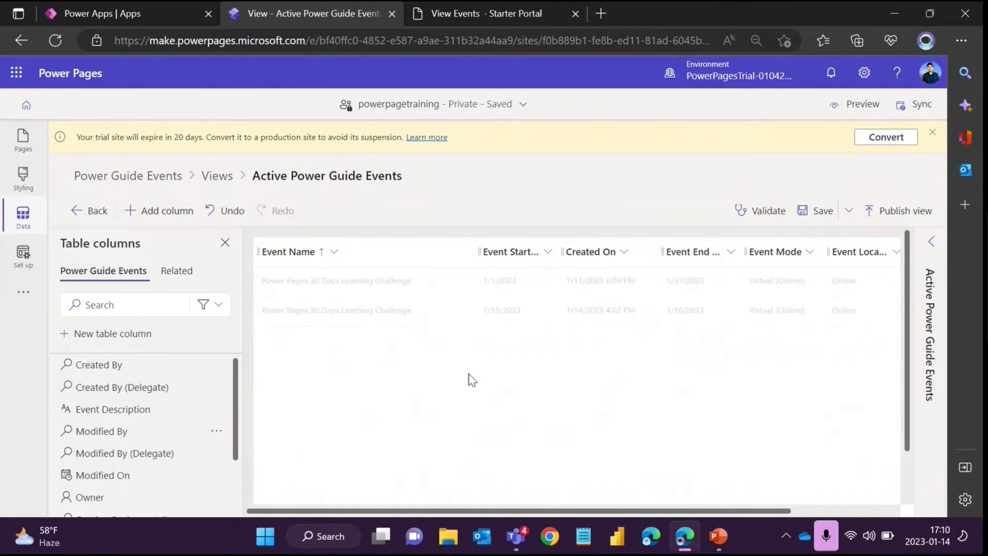
Narrow the Event Name column of the view and widen the Event Start Date column to fit its full header.
drag(474, 252, 418, 255)
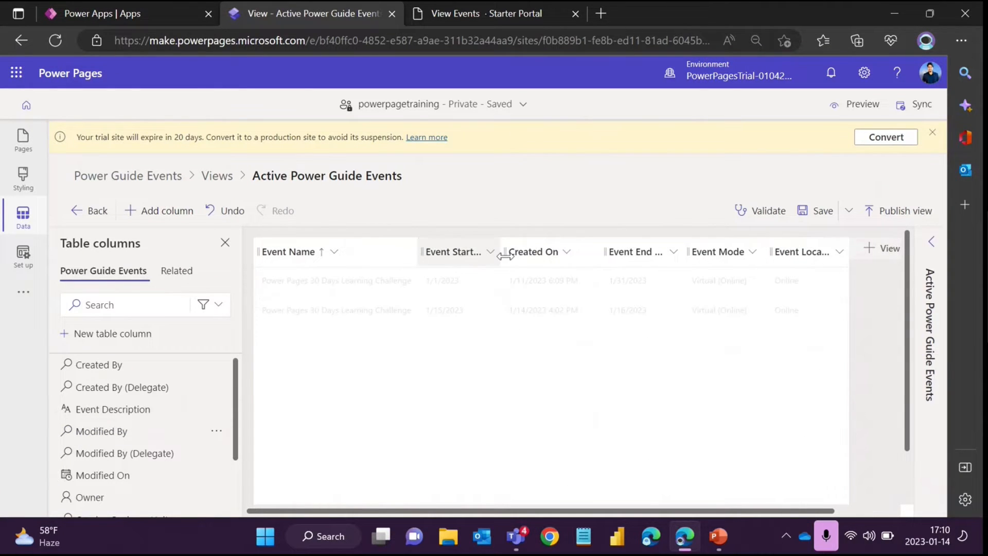
drag(502, 250, 526, 250)
mouse_move(628, 247)
mouse_down()
mouse_move(637, 245)
mouse_move(624, 246)
mouse_up()
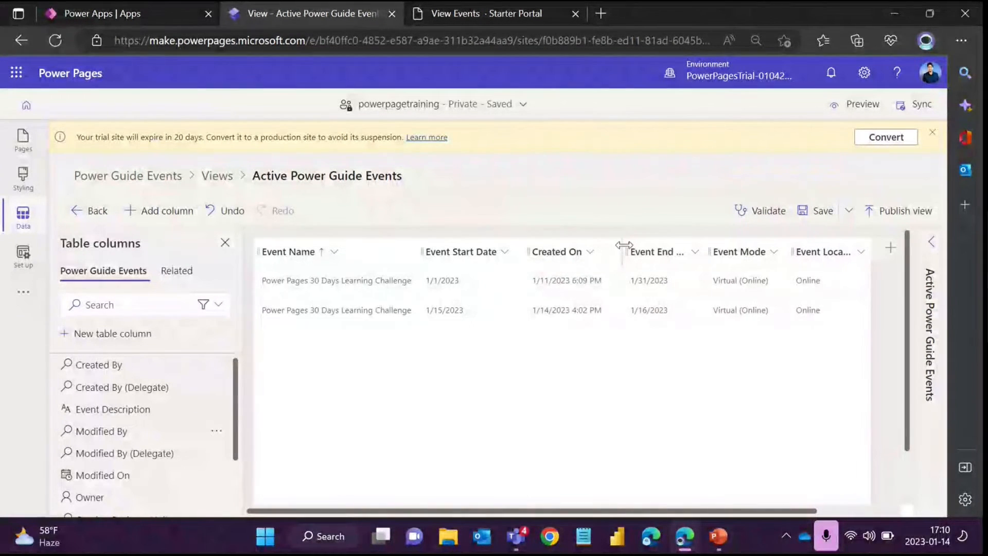
Move the Created On column to the end of the view, after Event Location.
click(569, 253)
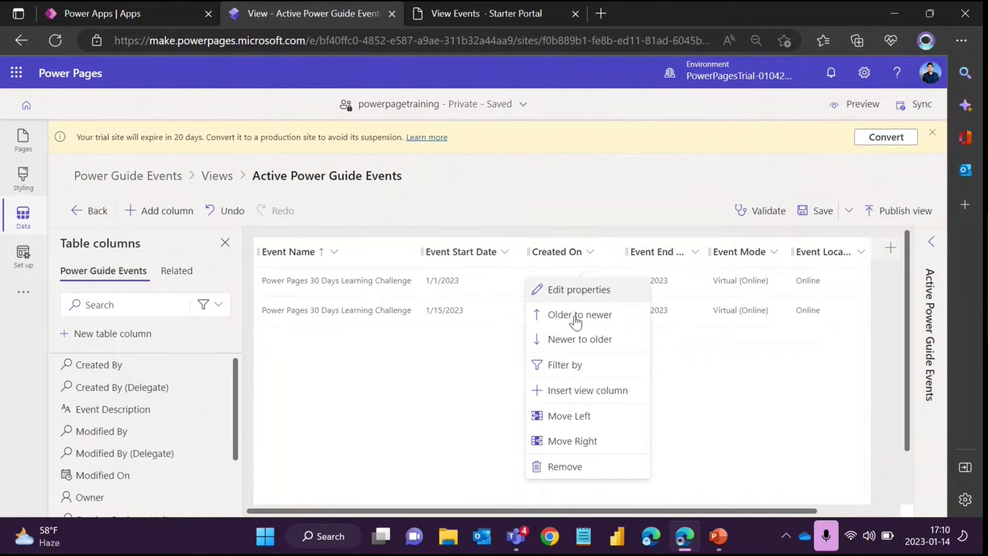
click(606, 441)
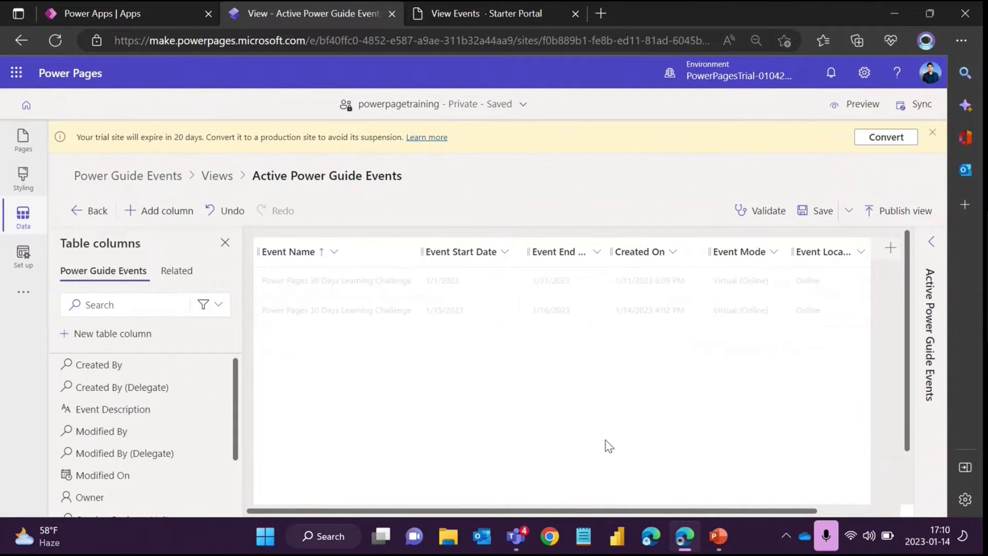
click(664, 259)
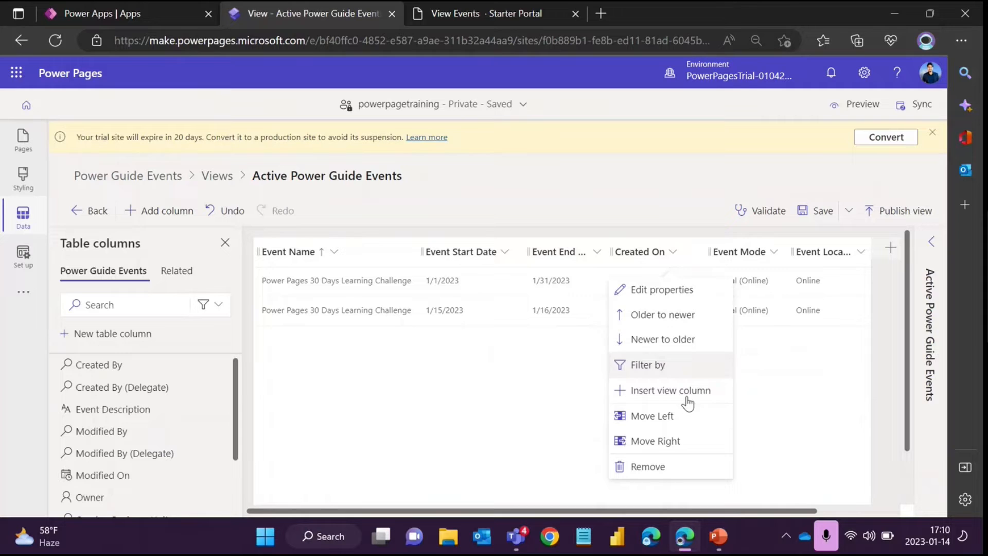
click(684, 441)
click(717, 254)
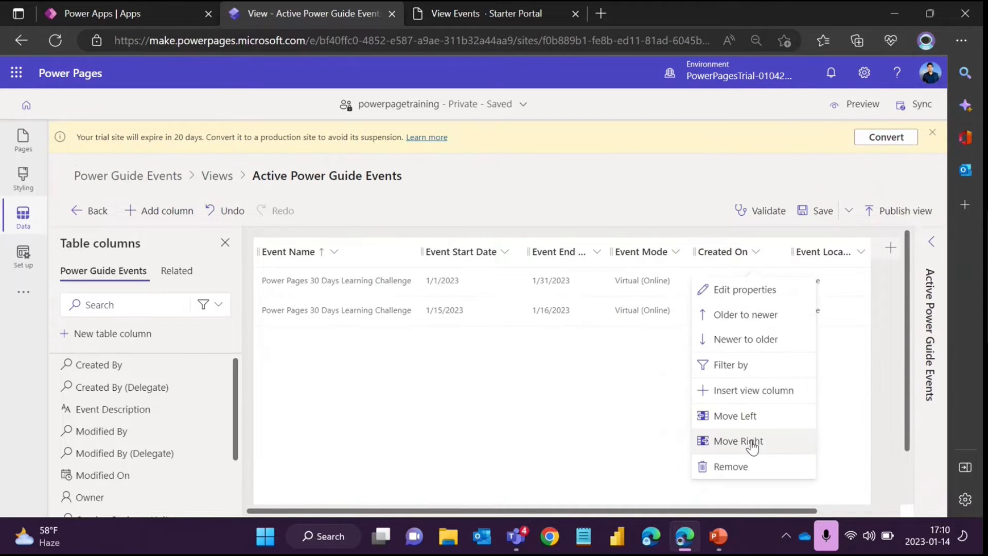
click(756, 442)
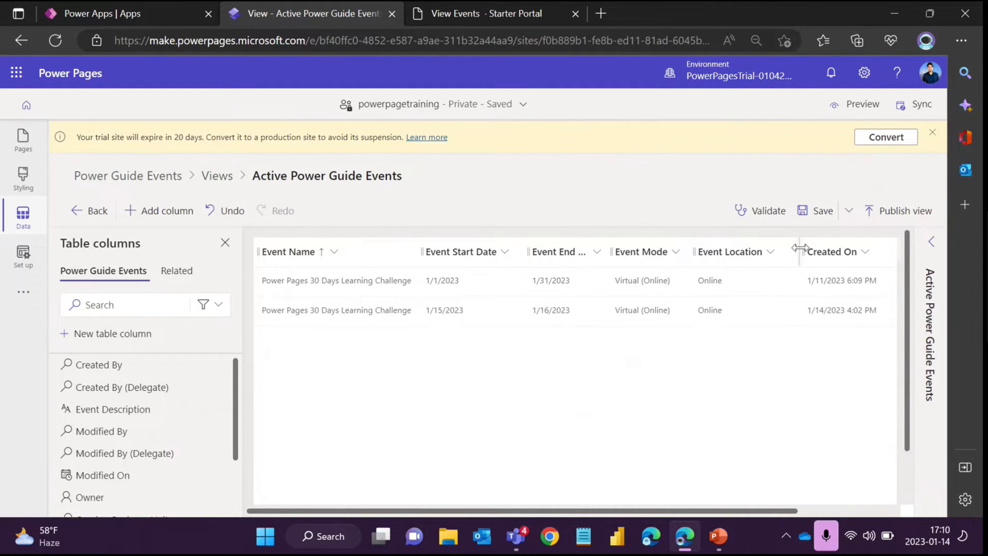
Widen the Event End Date column to fit its full header and save the view.
drag(609, 251, 646, 251)
drag(640, 511, 574, 508)
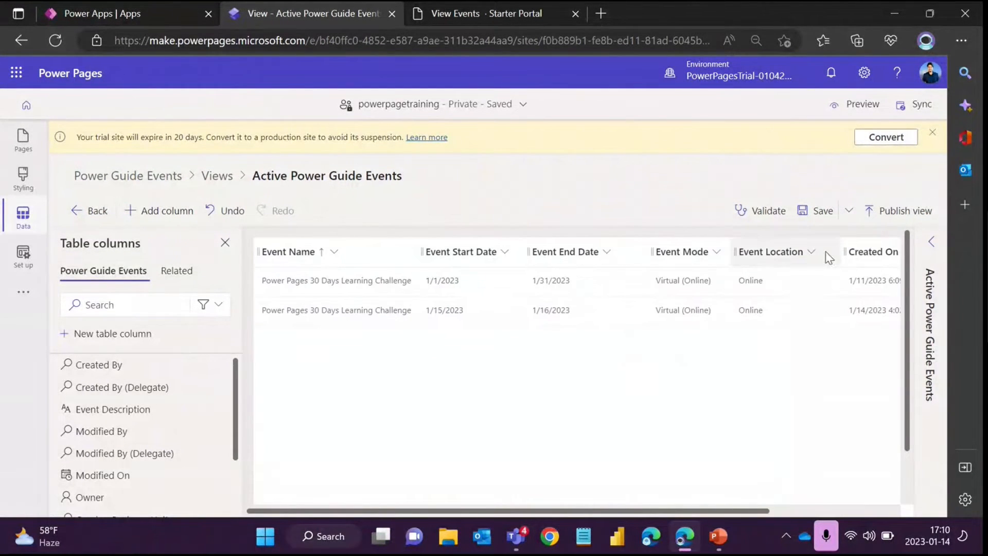
click(817, 211)
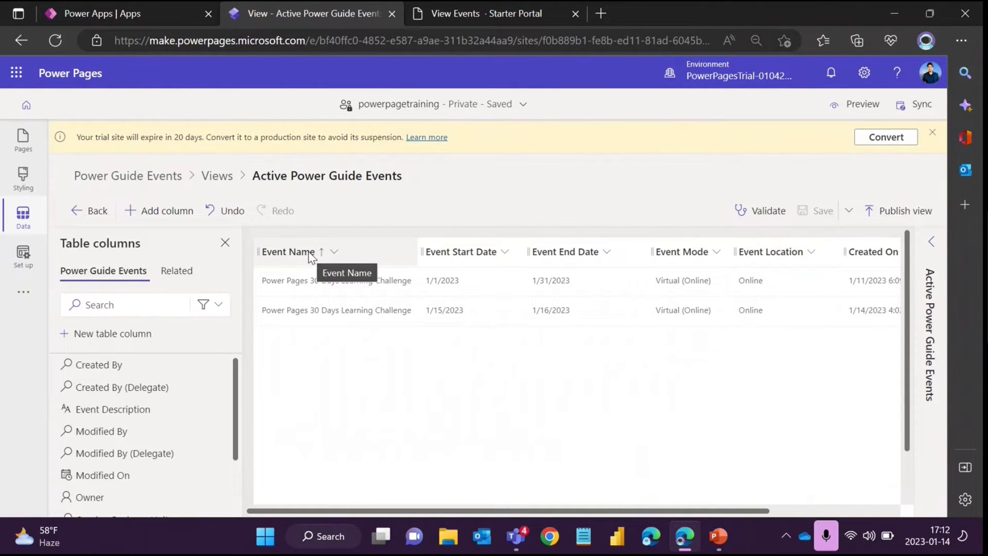
Look at the column width property of the Event Name column without changing it.
click(377, 253)
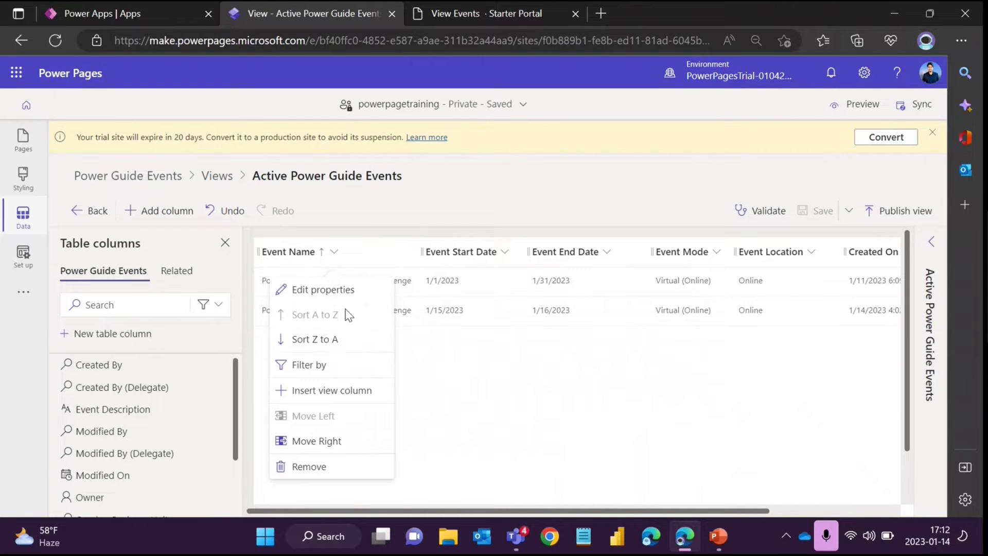
click(330, 290)
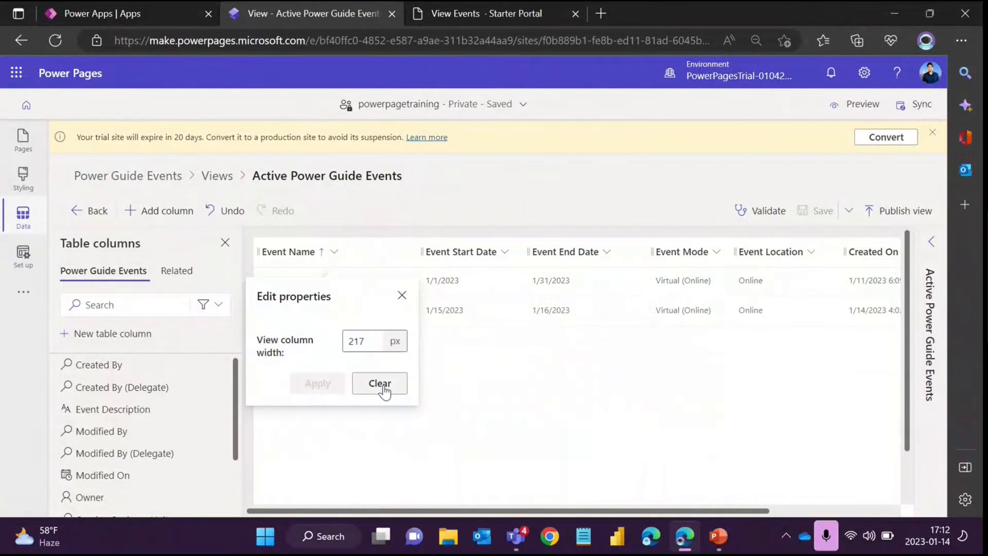
click(402, 295)
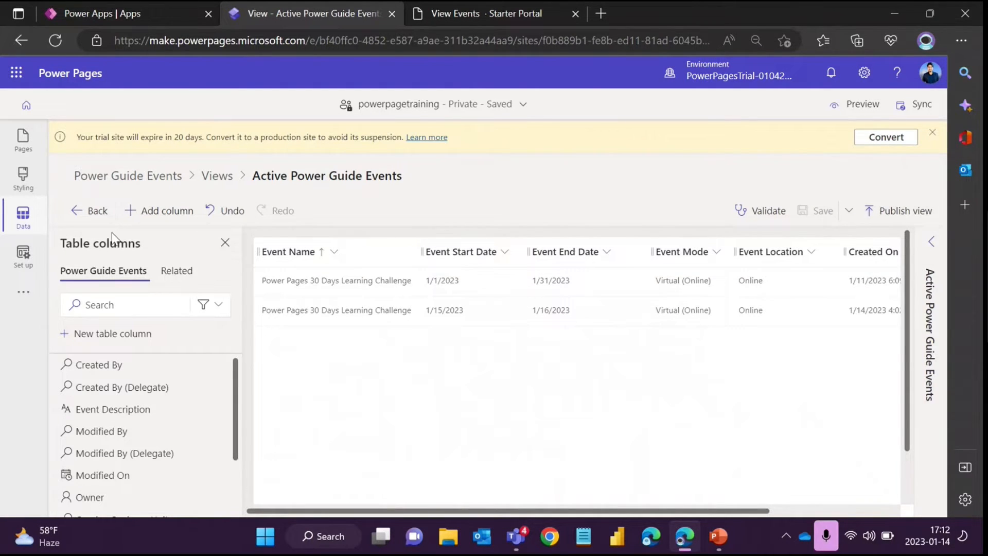
Leave the view editor and look up the views of the Power Guide Events table in the site's data.
click(88, 211)
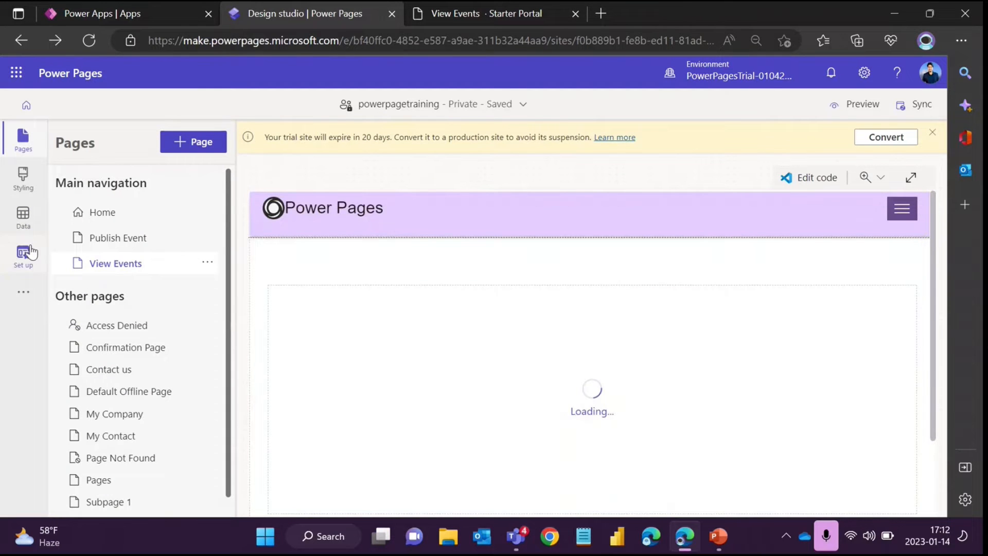
click(23, 256)
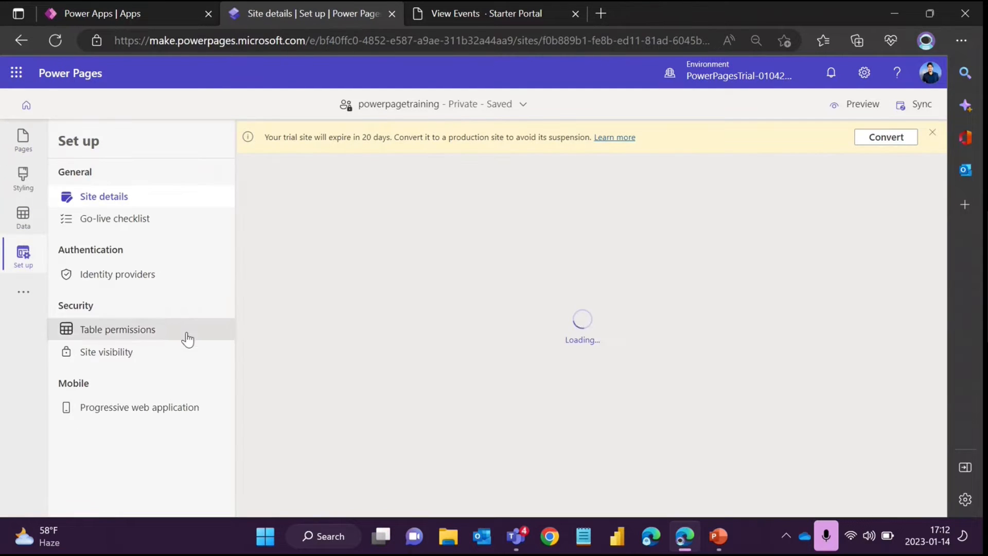
click(23, 216)
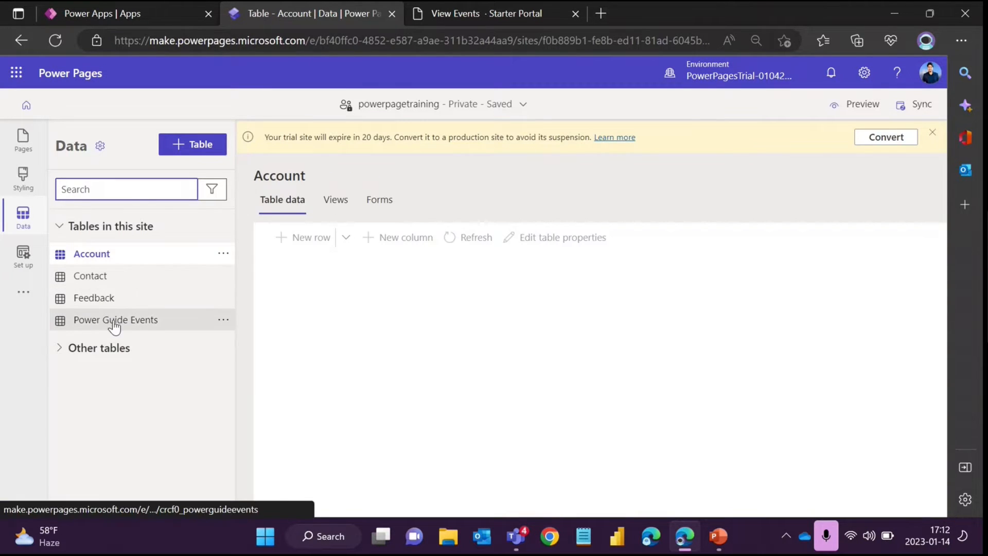
click(128, 327)
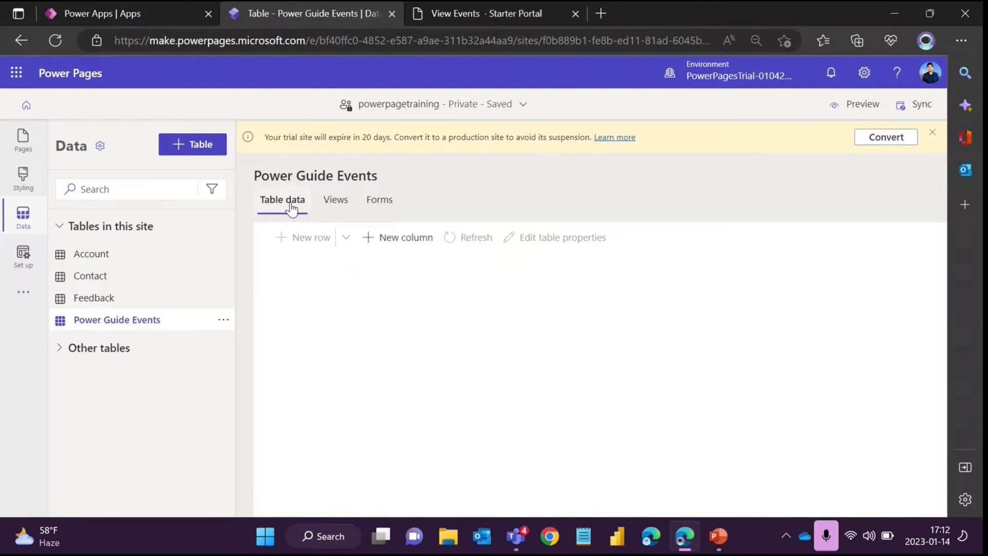
click(339, 202)
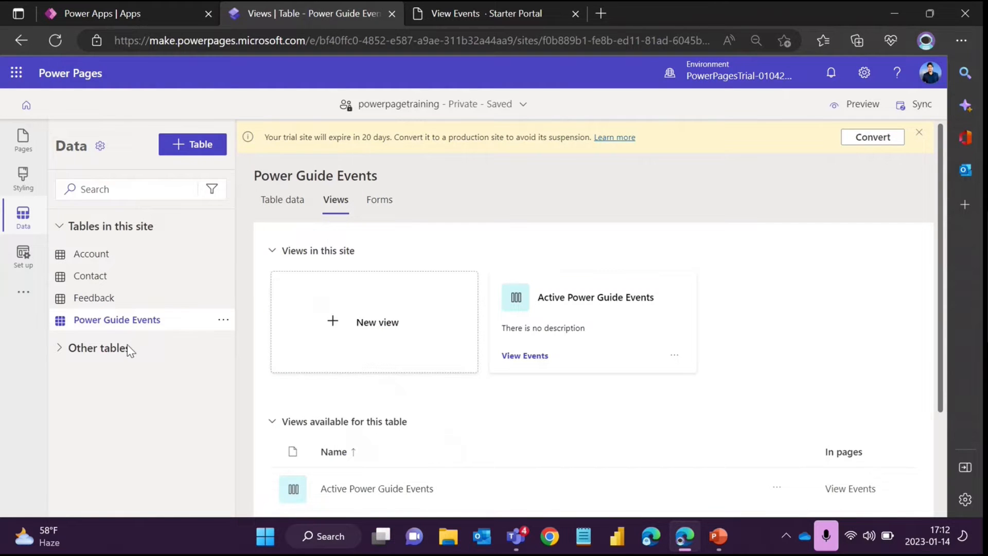
Open the Information form of the Power Guide Events table and examine the Event Name field's label and display properties.
click(376, 206)
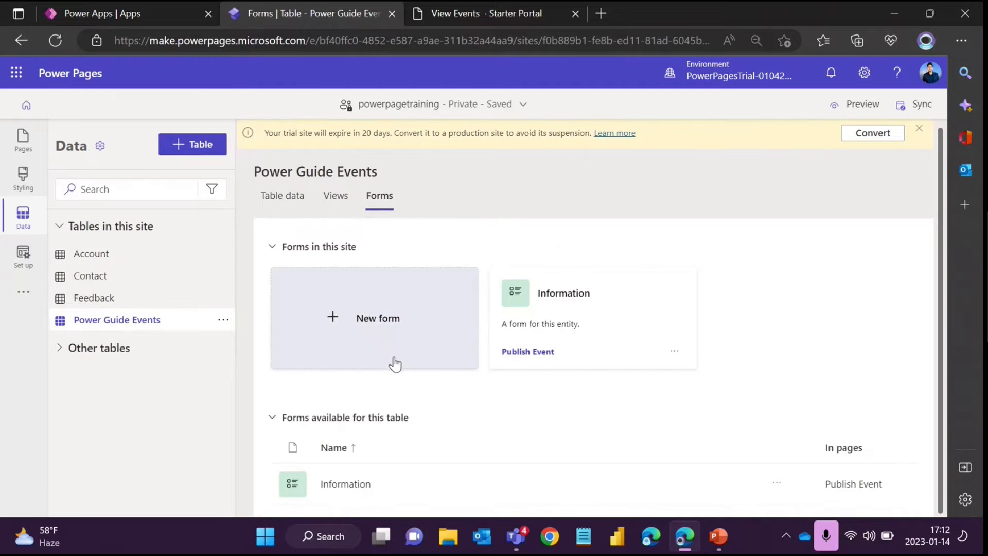
click(370, 490)
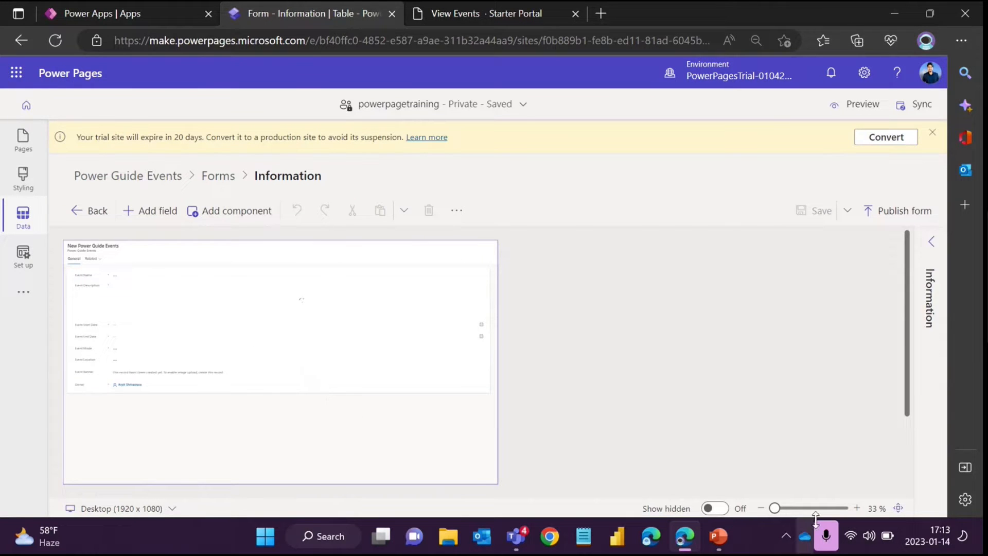
drag(774, 508, 793, 511)
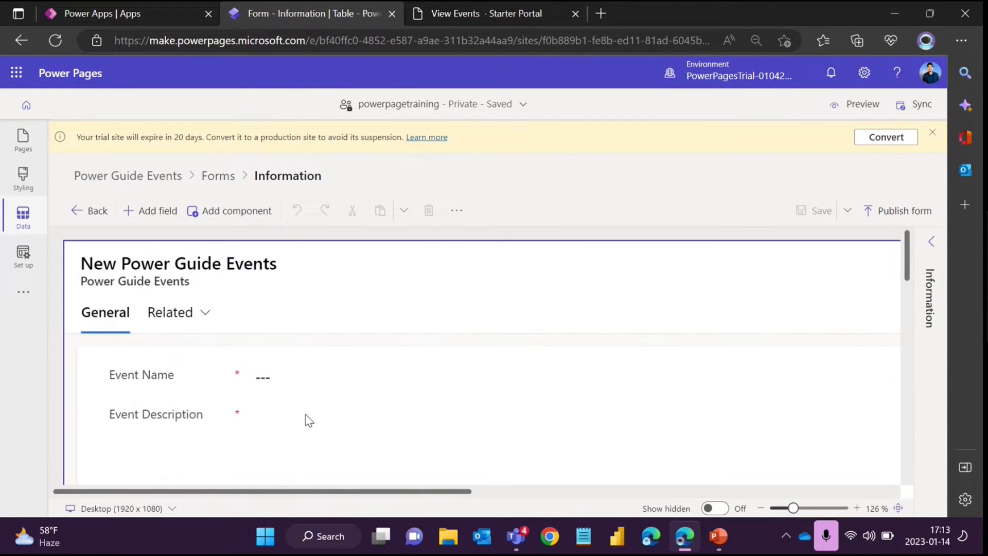
click(174, 380)
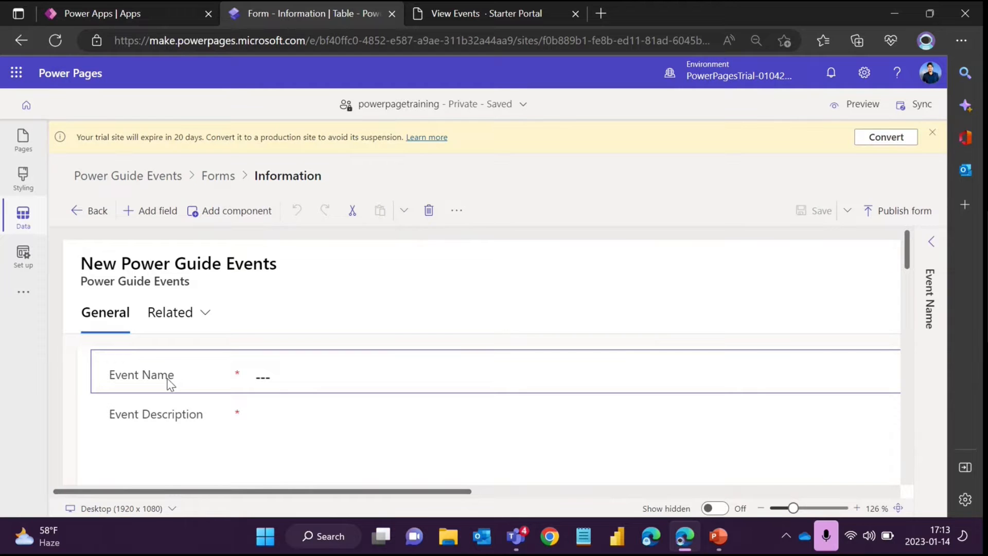
click(930, 242)
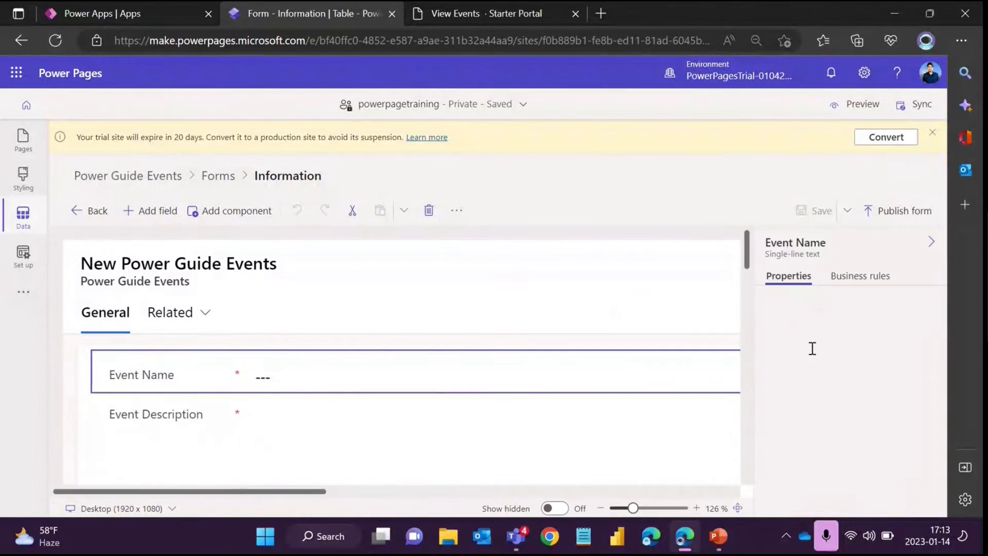
scroll(823, 359, down, 2)
scroll(820, 360, up, 1)
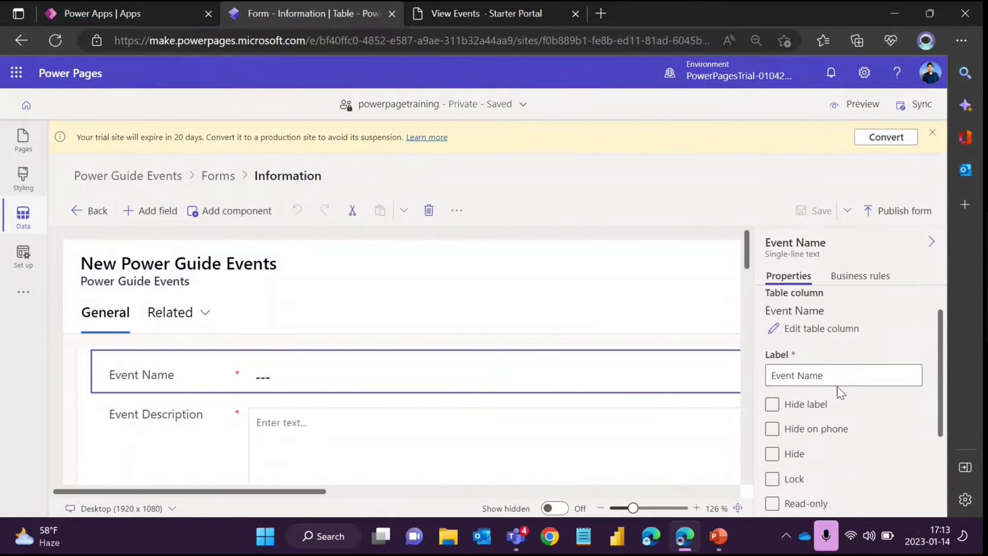
drag(824, 376, 751, 378)
click(816, 378)
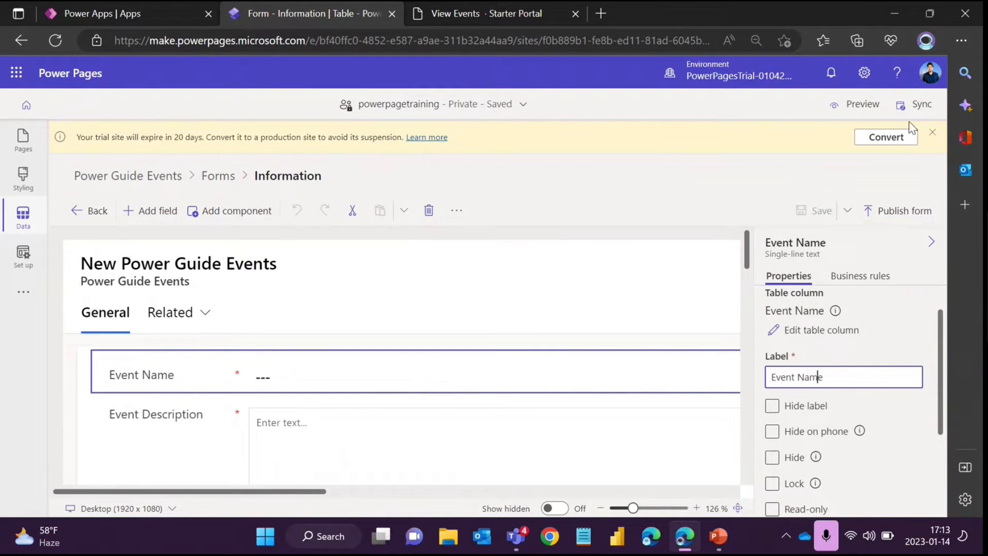
Sync the site and preview the View Events page to check the column headers of the events list.
click(909, 151)
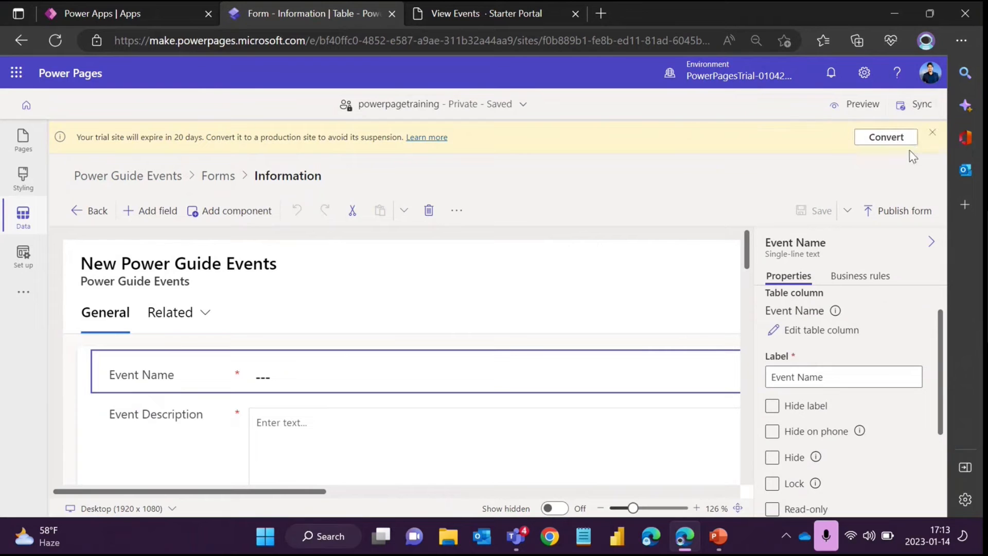
click(916, 115)
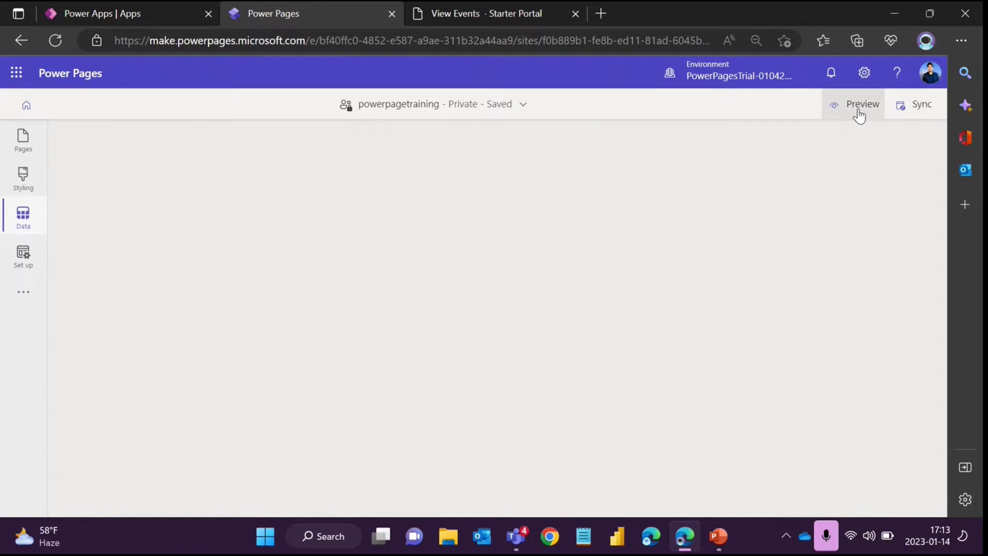
click(858, 117)
click(801, 150)
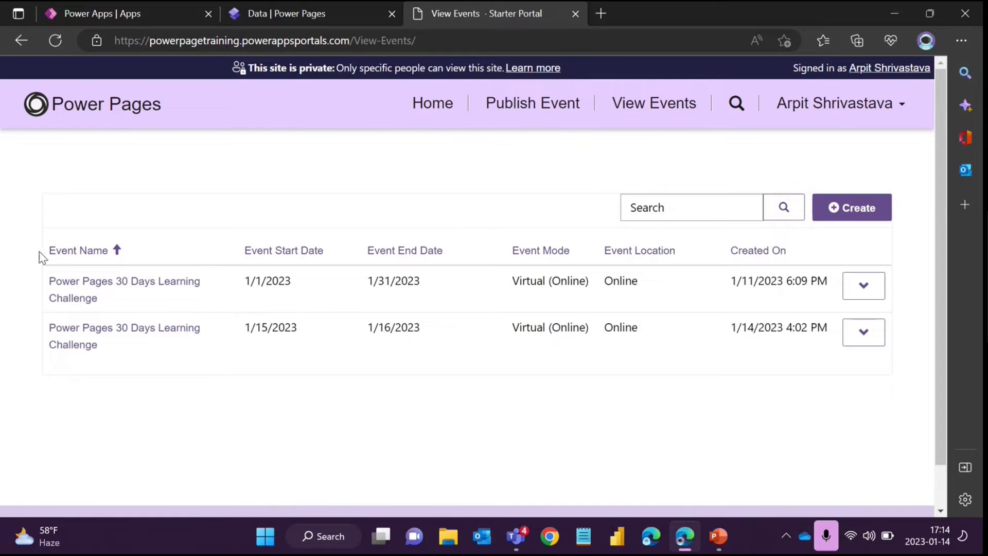
drag(40, 256, 827, 251)
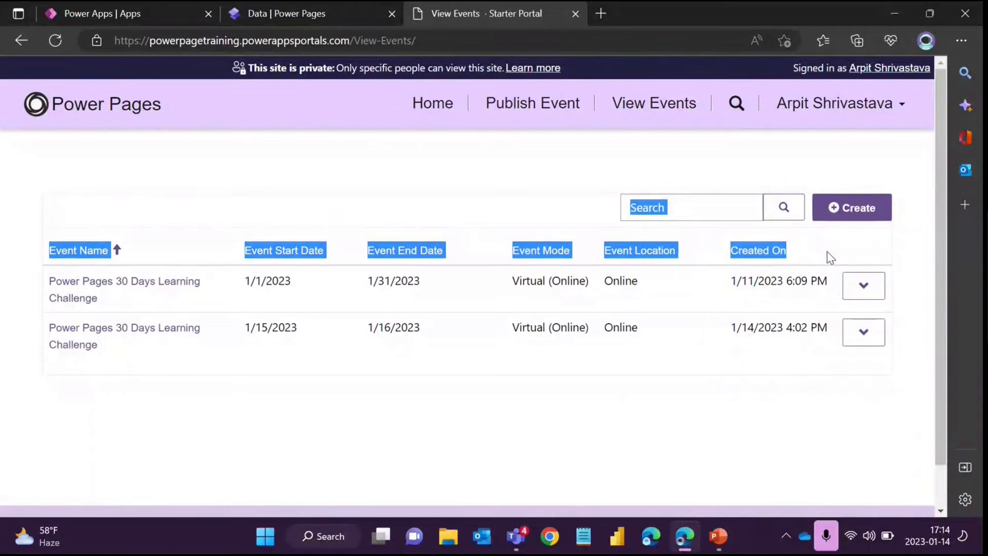
click(477, 213)
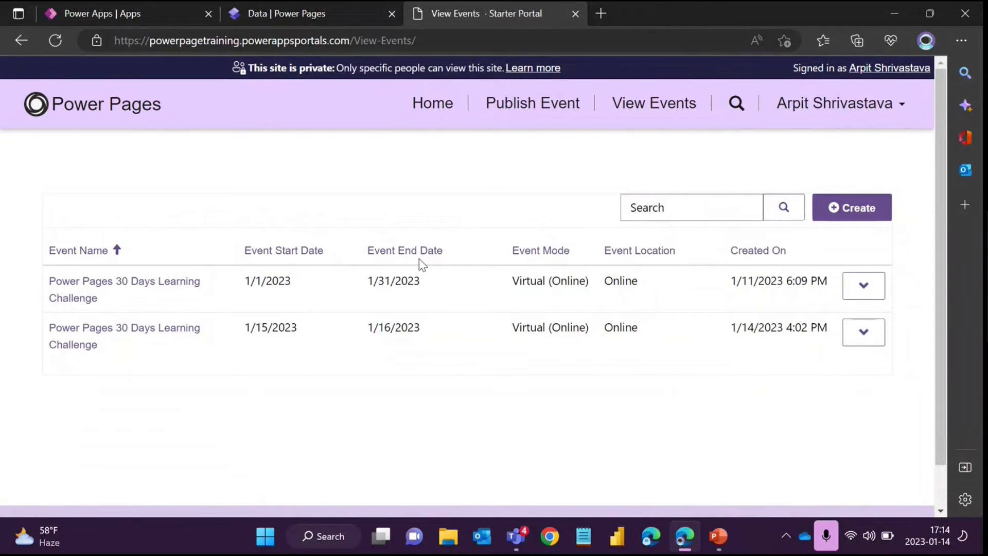
Switch to Power Apps, search the Dataverse tables for "event" and open the Power Guide Events table.
click(104, 14)
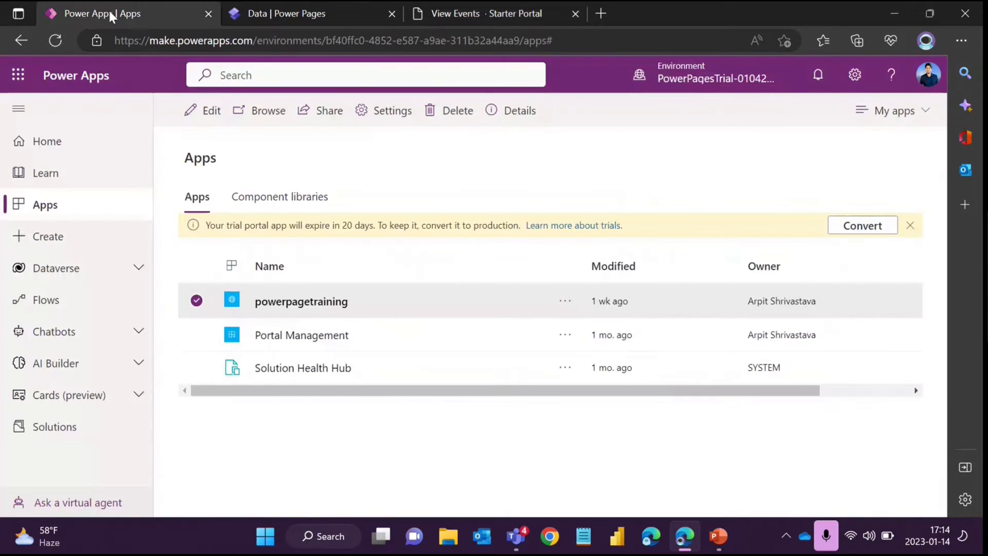
click(72, 270)
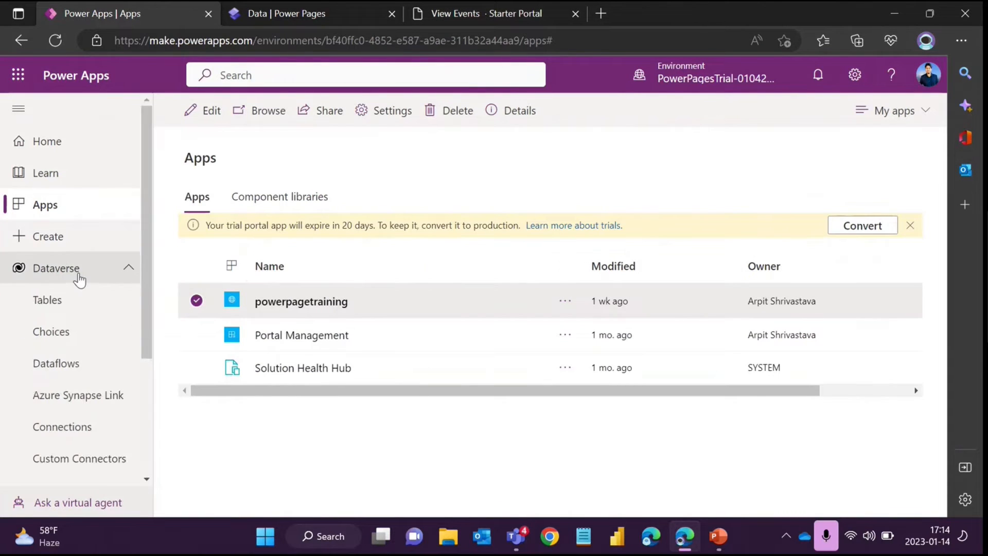
click(77, 306)
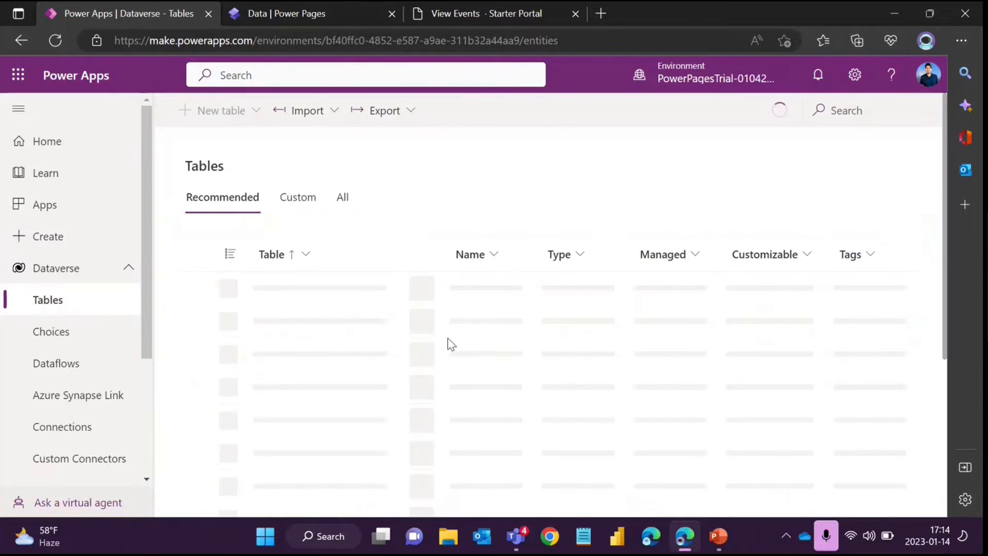
click(855, 111)
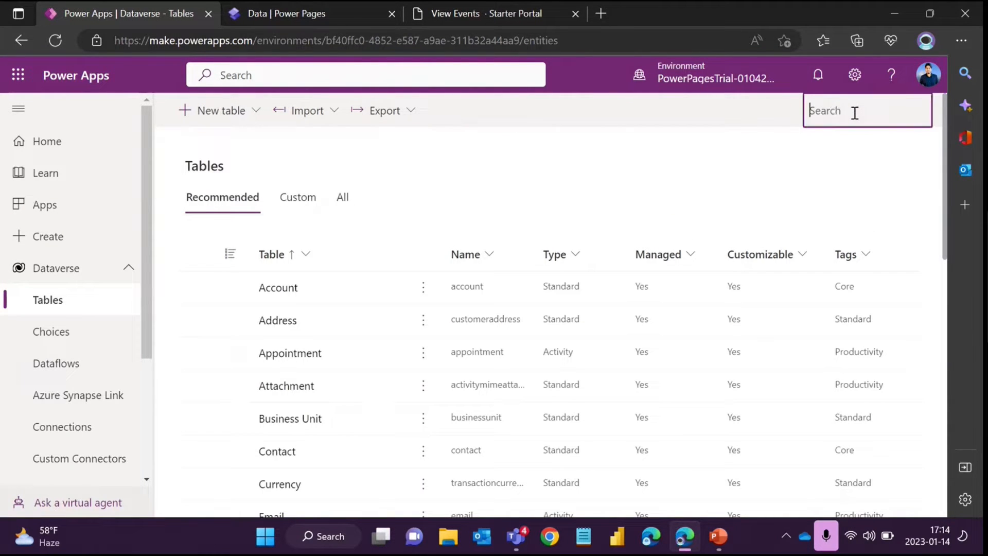
text(event)
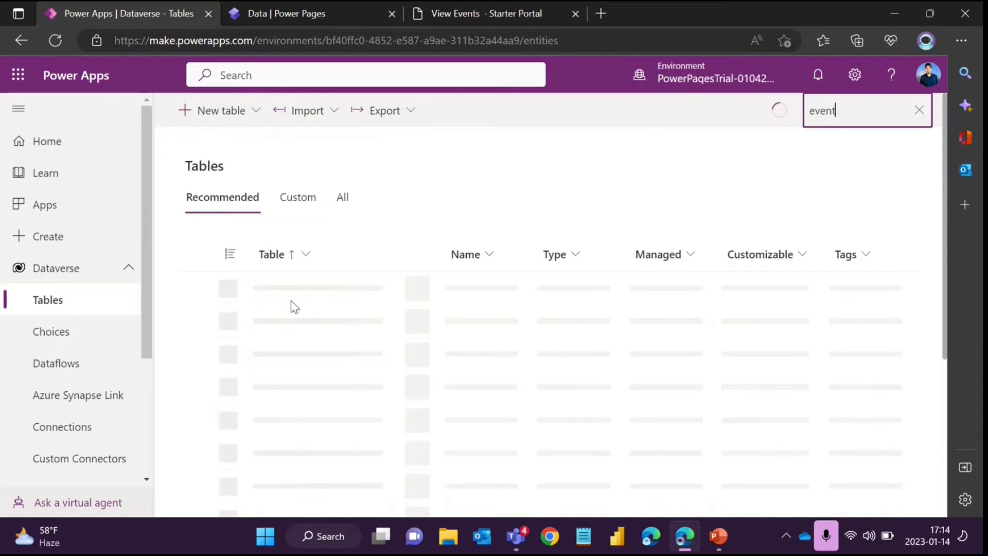
click(444, 301)
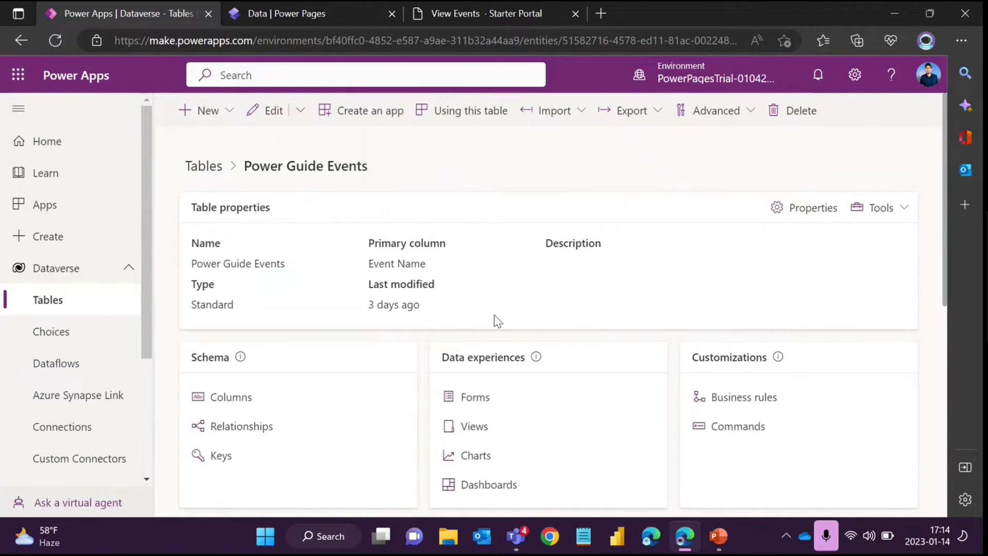
Open the columns of the Power Guide Events table and examine their display names and data types.
click(231, 398)
scroll(298, 407, down, 1)
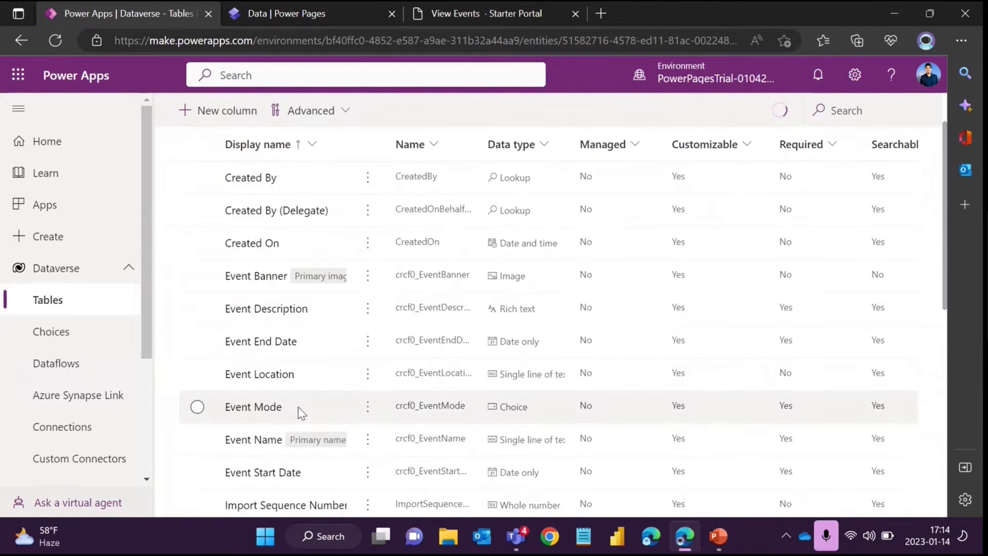
scroll(298, 407, up, 1)
scroll(298, 406, down, 2)
scroll(298, 406, up, 2)
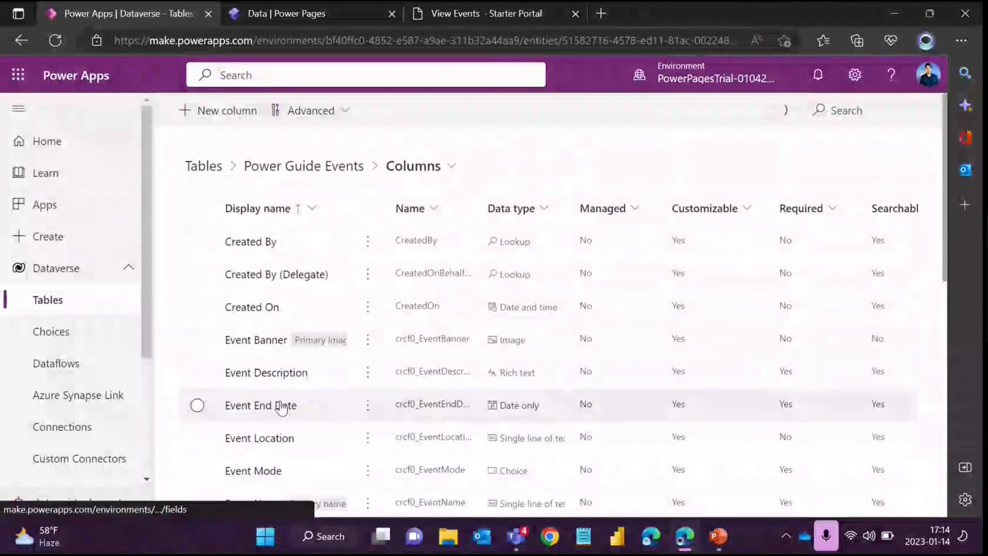
scroll(299, 406, down, 2)
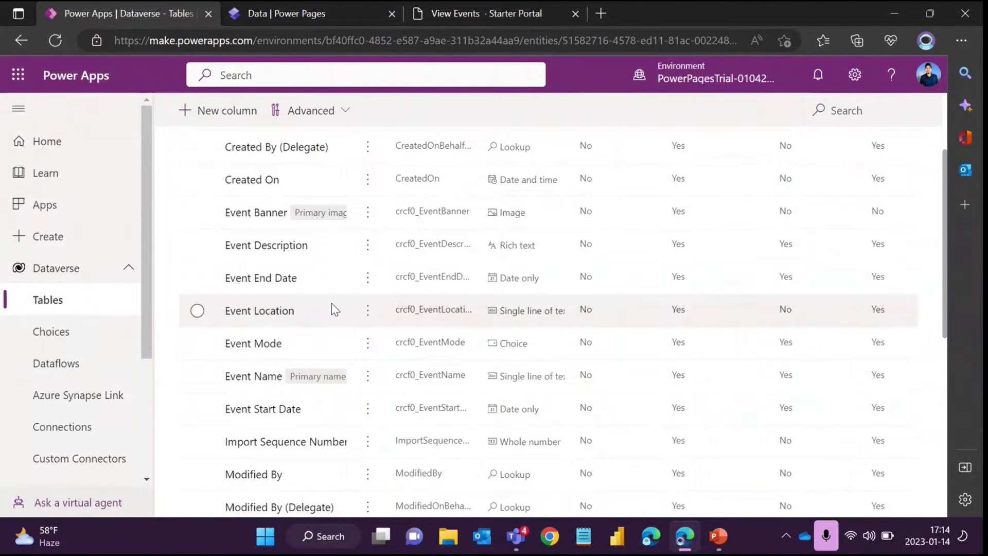
scroll(332, 304, up, 3)
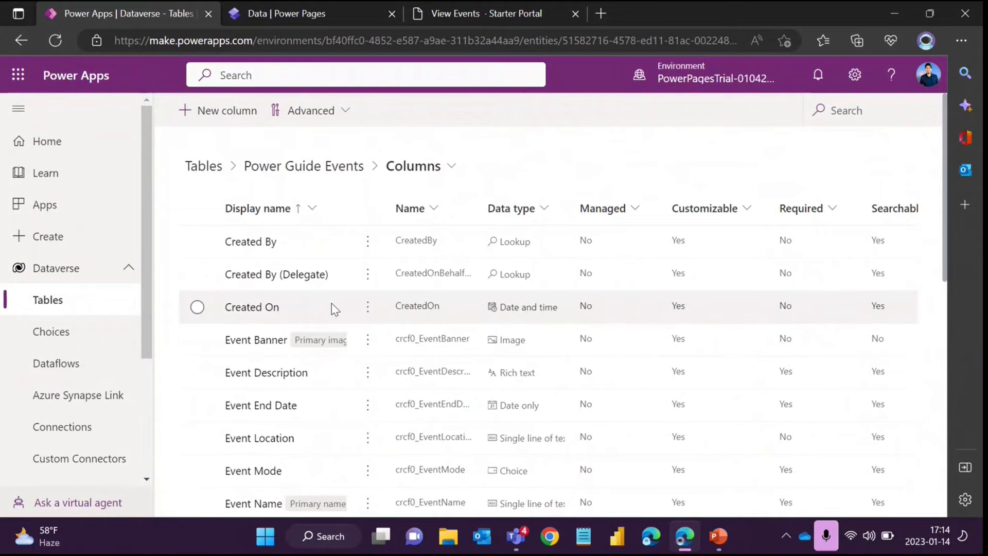
scroll(332, 307, down, 3)
Open the Event Name column for editing, examine its display name, and close it without making changes.
mouse_move(314, 311)
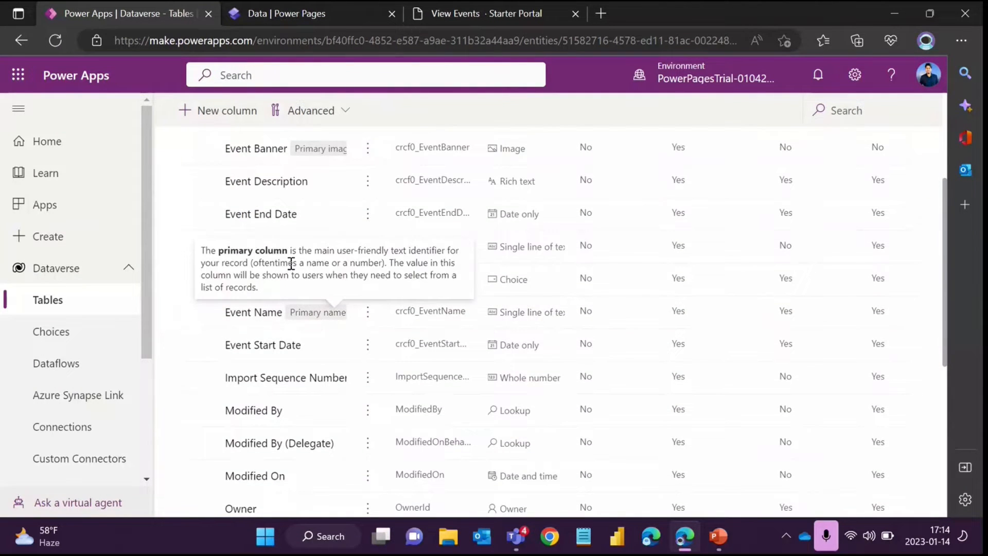
click(247, 313)
click(543, 177)
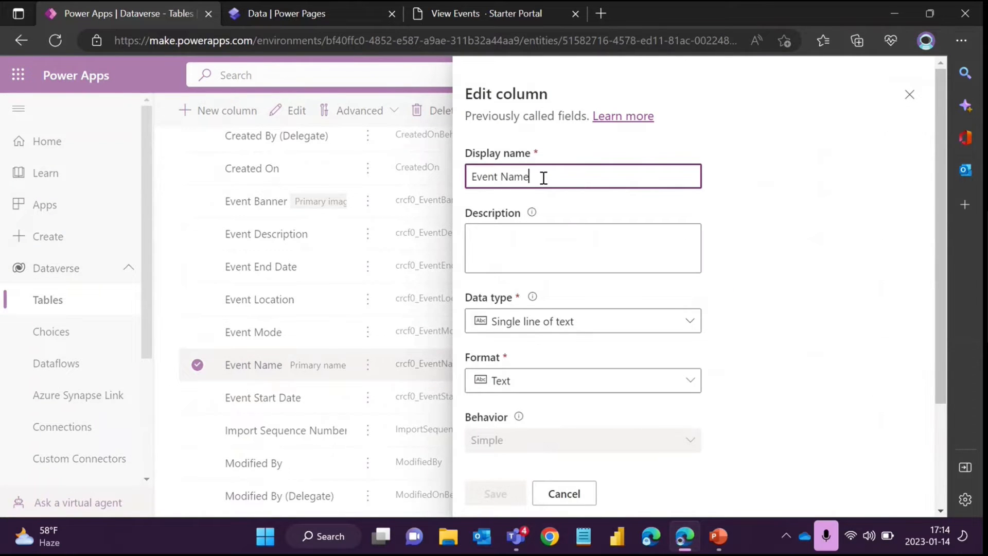
drag(575, 178, 469, 180)
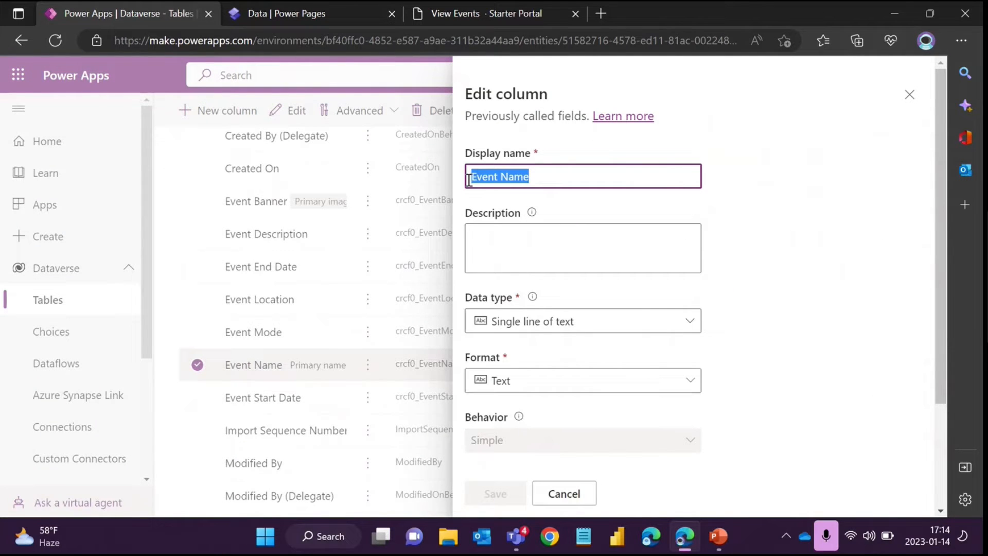
click(565, 182)
drag(563, 181, 470, 177)
click(556, 180)
drag(556, 180, 474, 181)
click(530, 180)
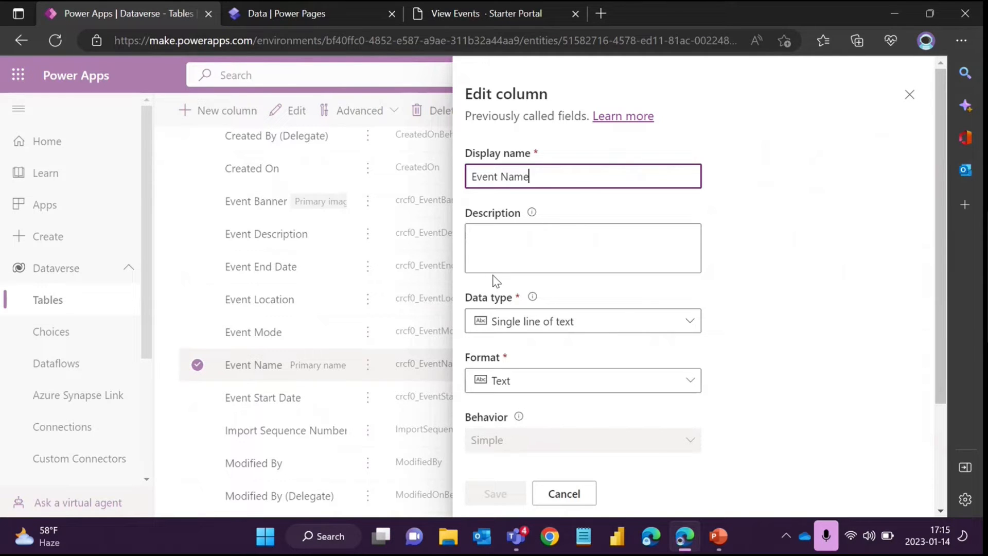
click(909, 98)
scroll(312, 258, up, 2)
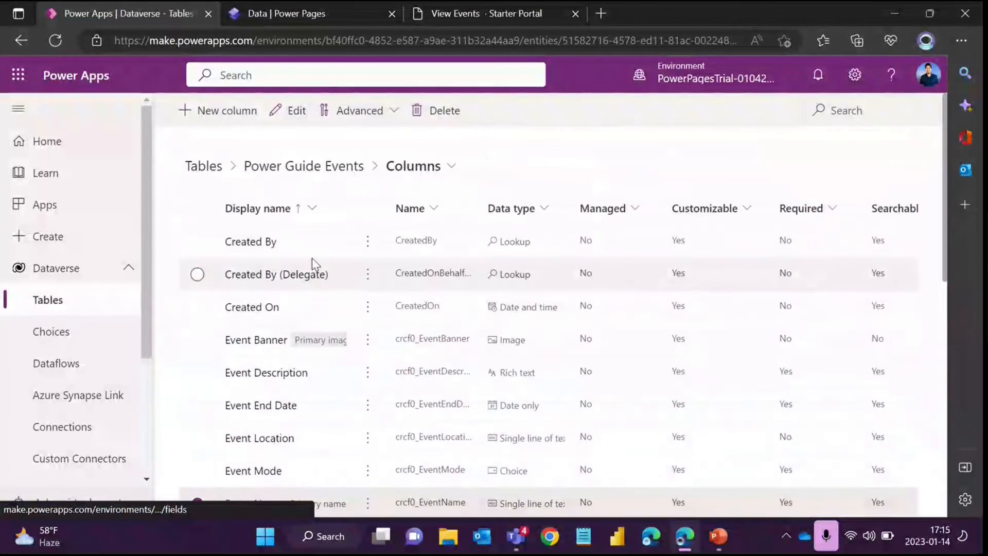
Return to the Power Pages design studio, show the View Events page and select its events list.
click(298, 16)
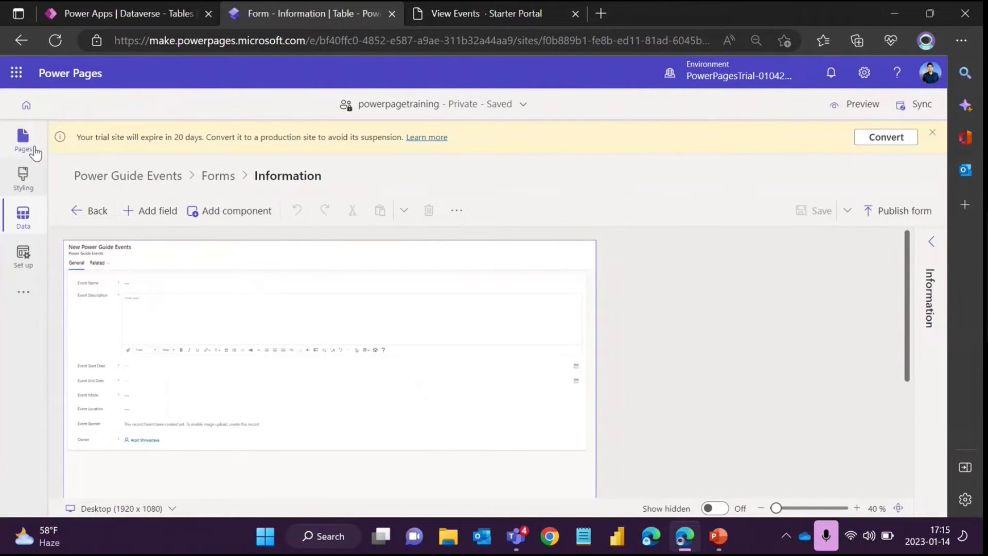
key(alt+Left)
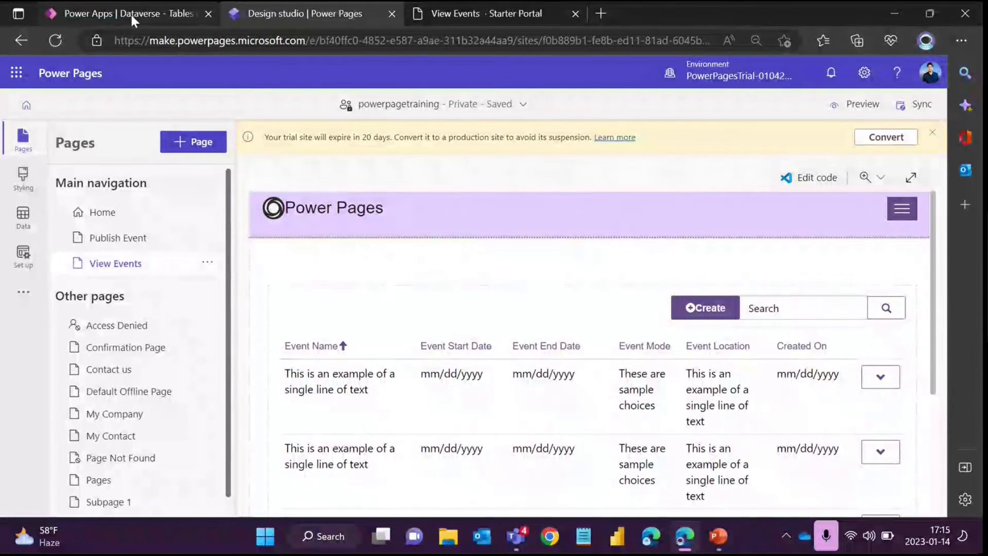
mouse_move(132, 19)
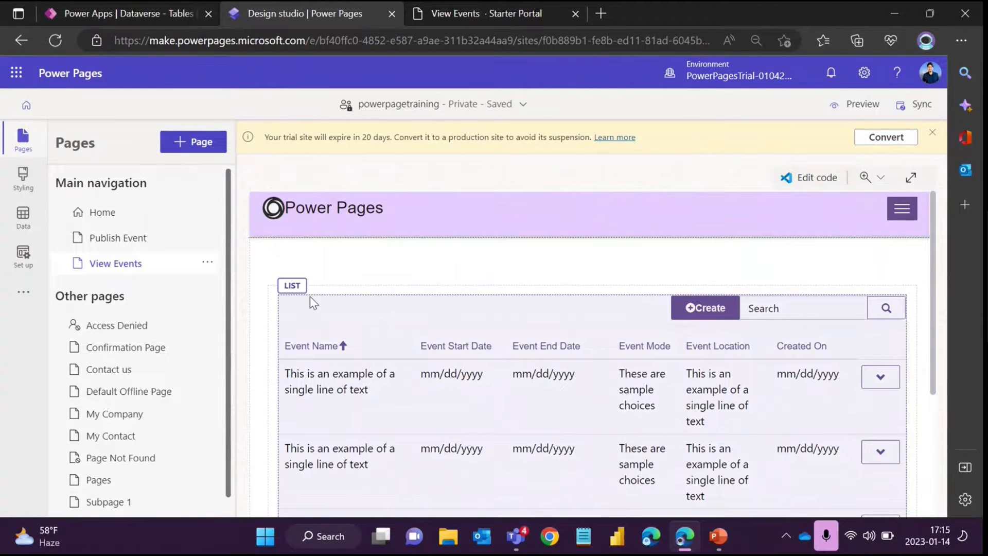
click(337, 309)
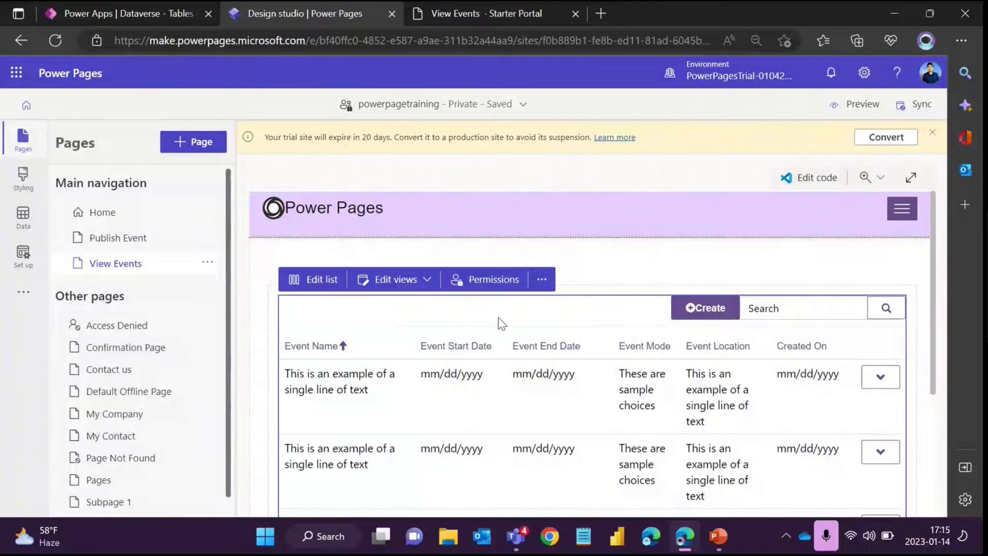
Edit the selected list and, from its data settings, open the list record in the Portal Management app.
click(319, 288)
click(263, 216)
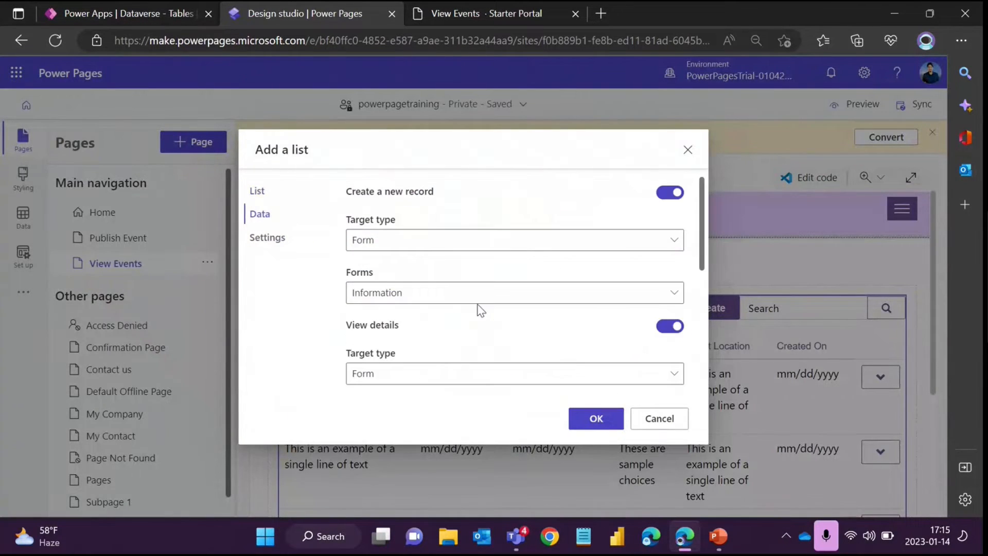
scroll(448, 304, down, 5)
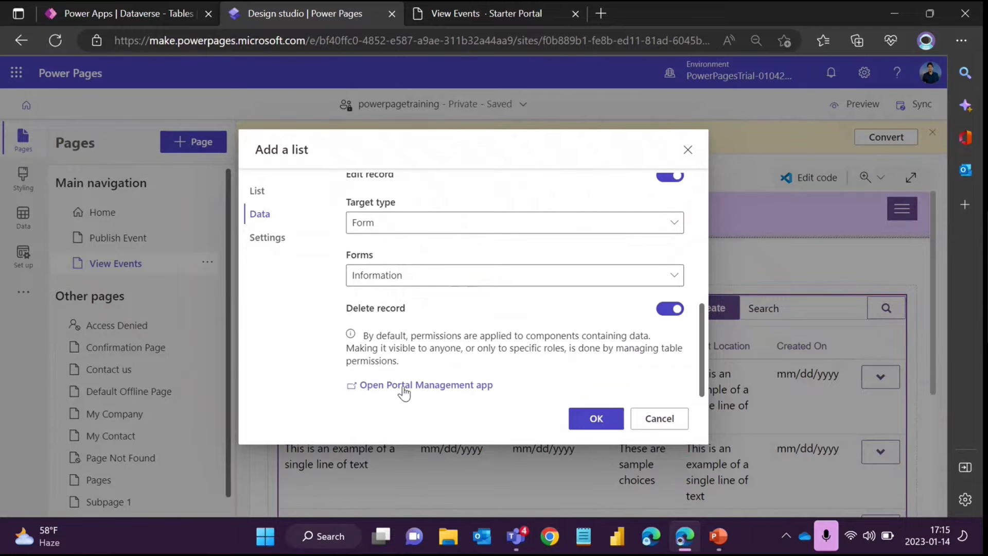
click(426, 386)
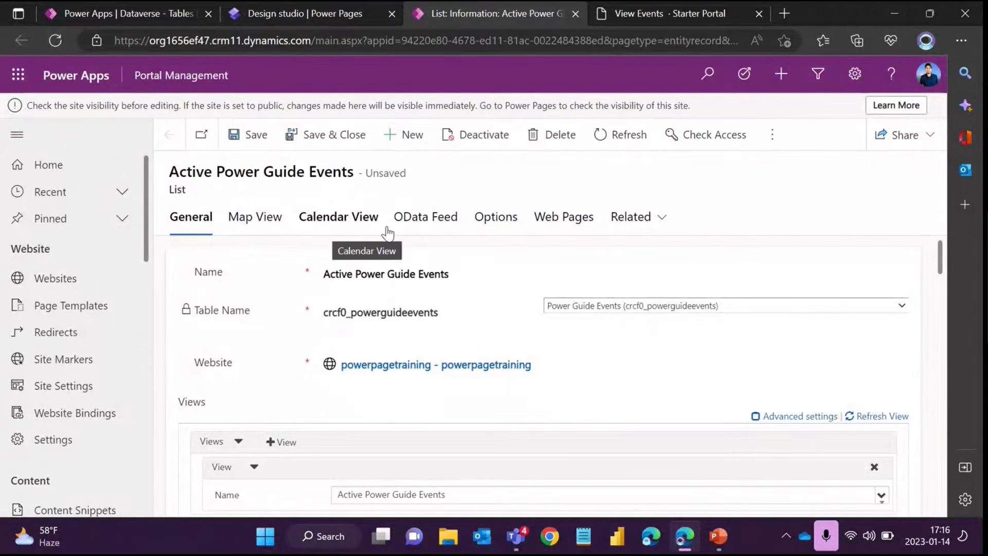
Show the Grid Configuration in the list's options and collapse the Create view action.
click(496, 227)
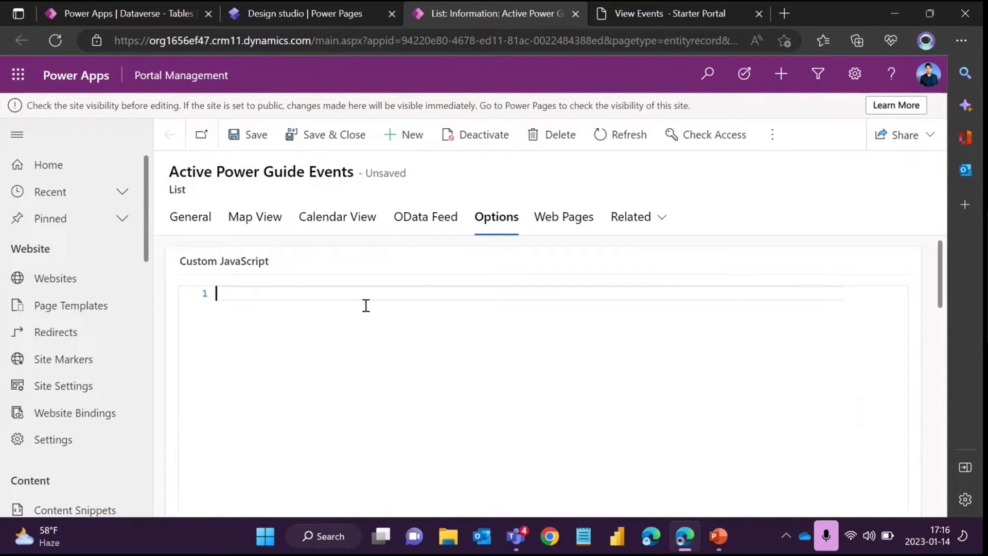
scroll(366, 305, down, 10)
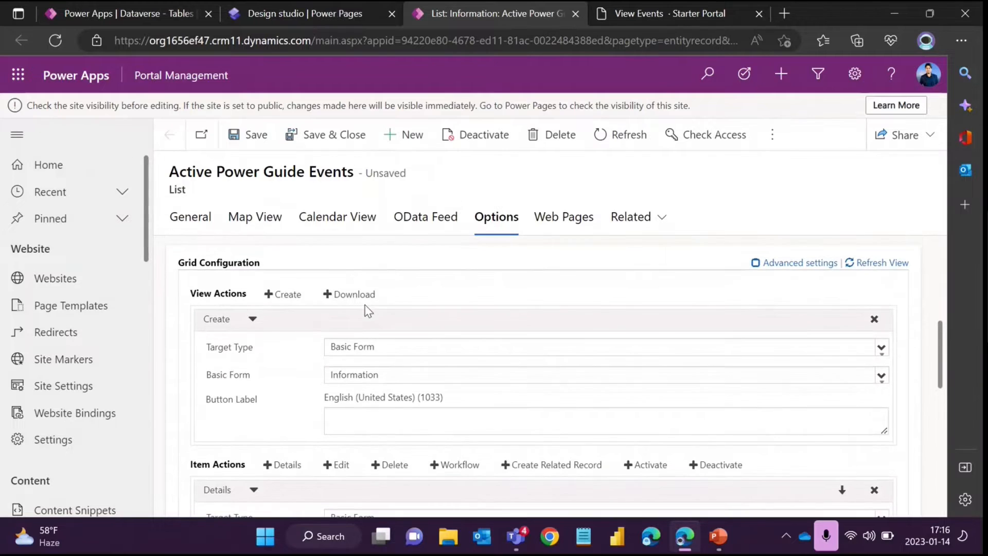
drag(181, 265, 261, 271)
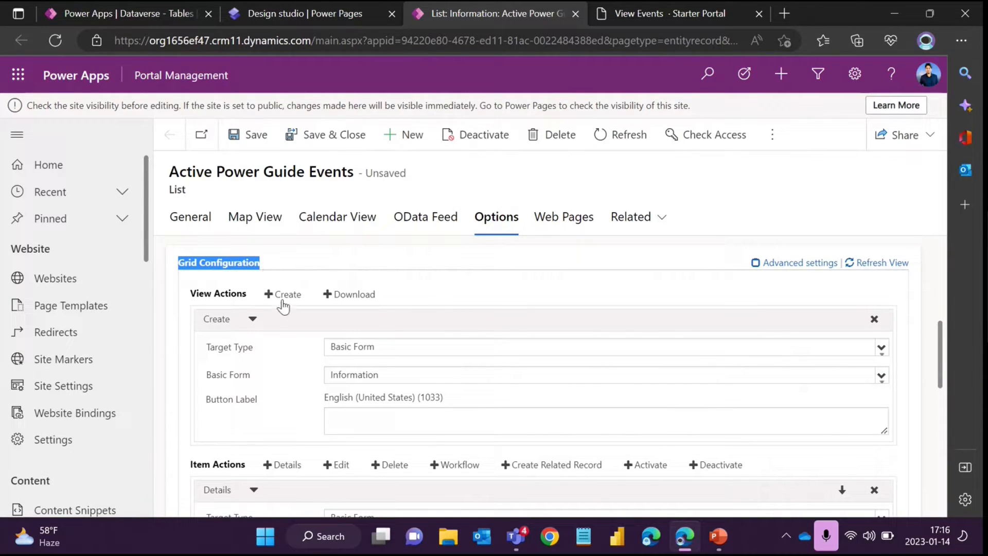
click(252, 319)
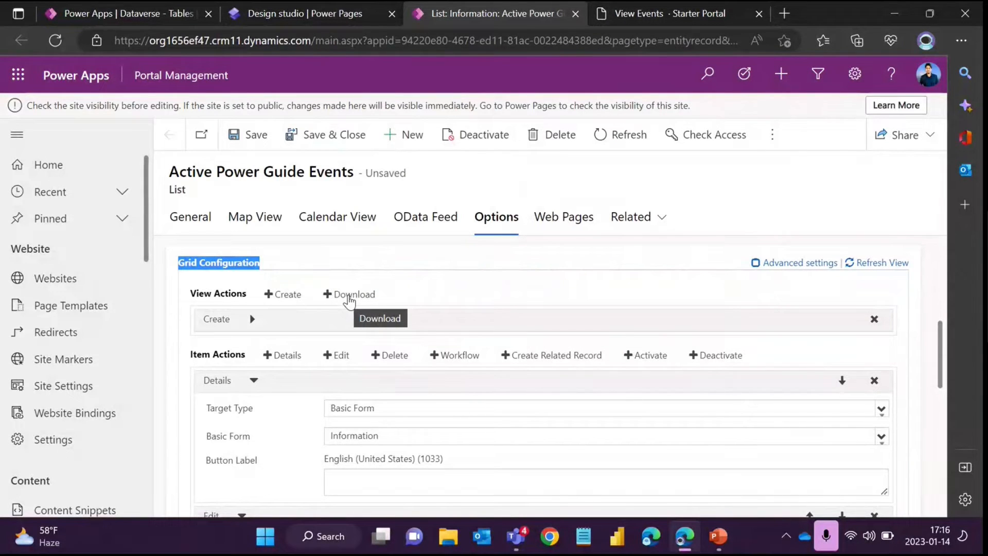
Add a Download view action with the button label "Download Events" and collapse its settings.
click(349, 296)
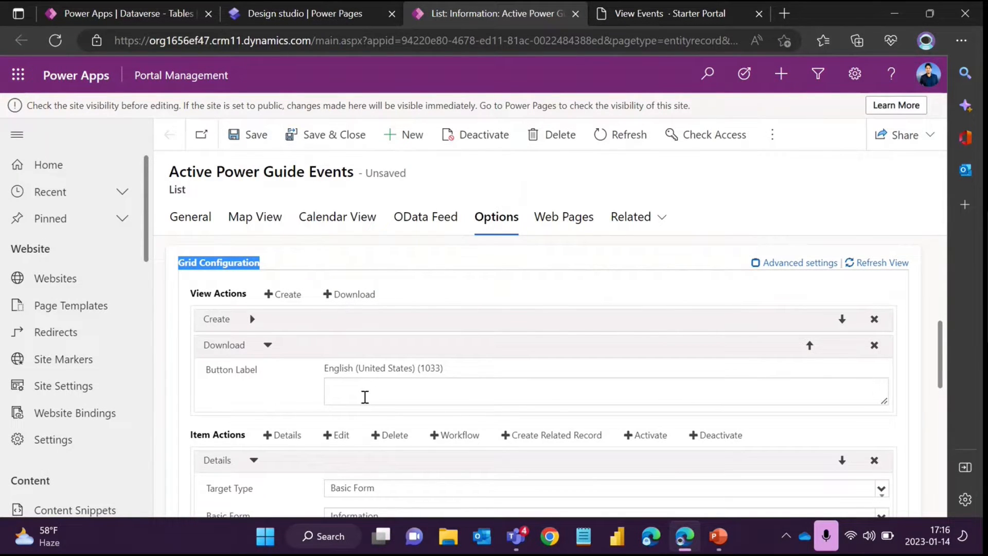
click(365, 396)
text(Downl)
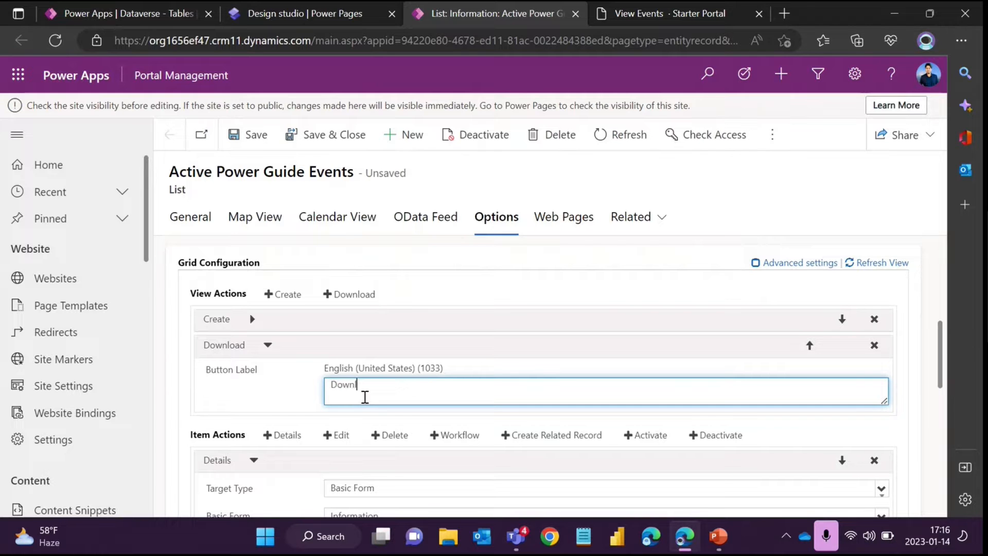
text(oad E)
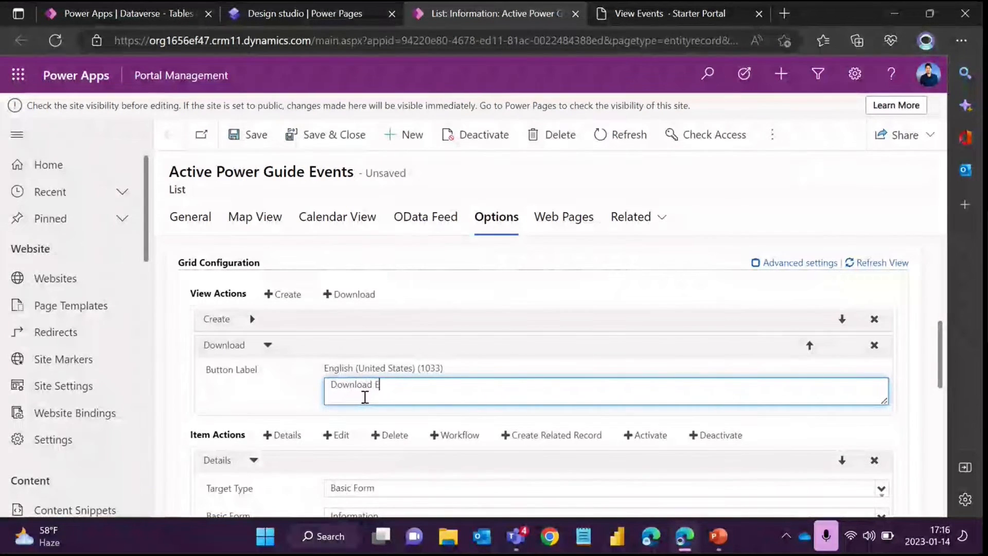
text(vents)
click(287, 397)
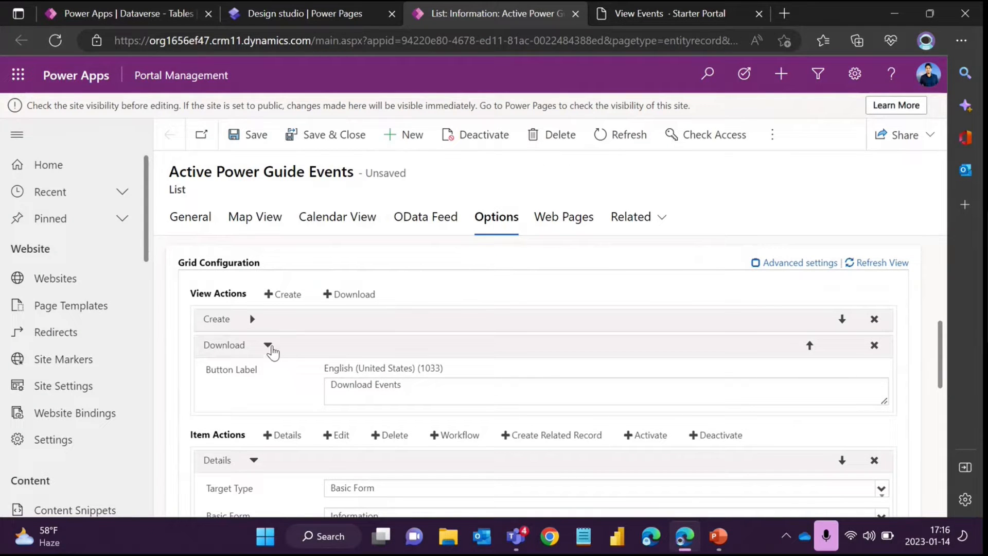
click(267, 345)
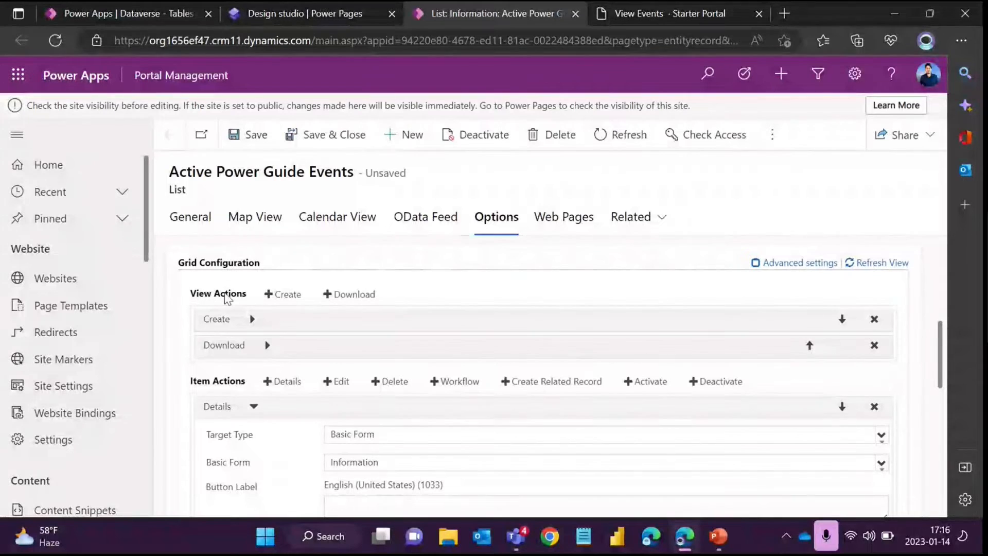
Compare the View Actions and Item Actions sections with the buttons on the live View Events page.
drag(190, 296, 244, 298)
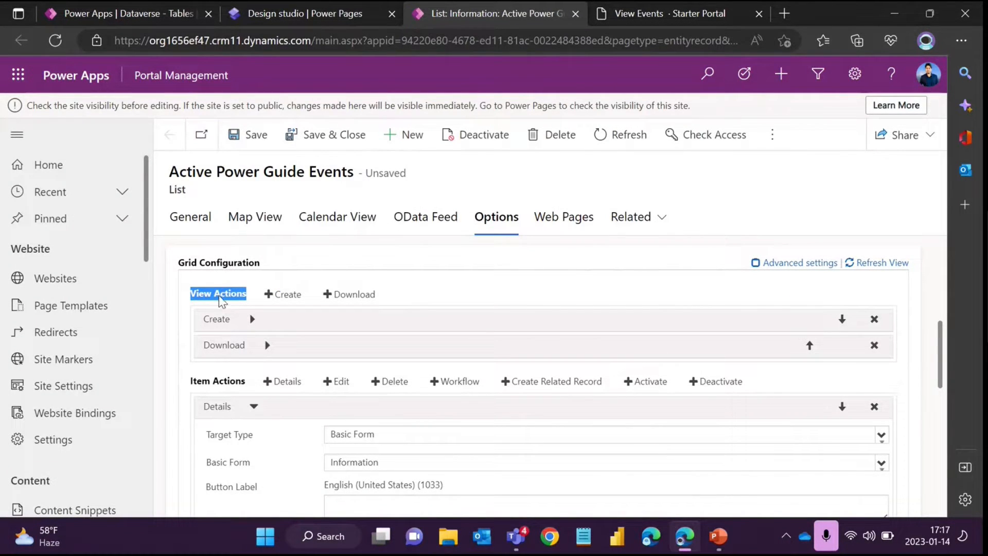
scroll(236, 360, down, 1)
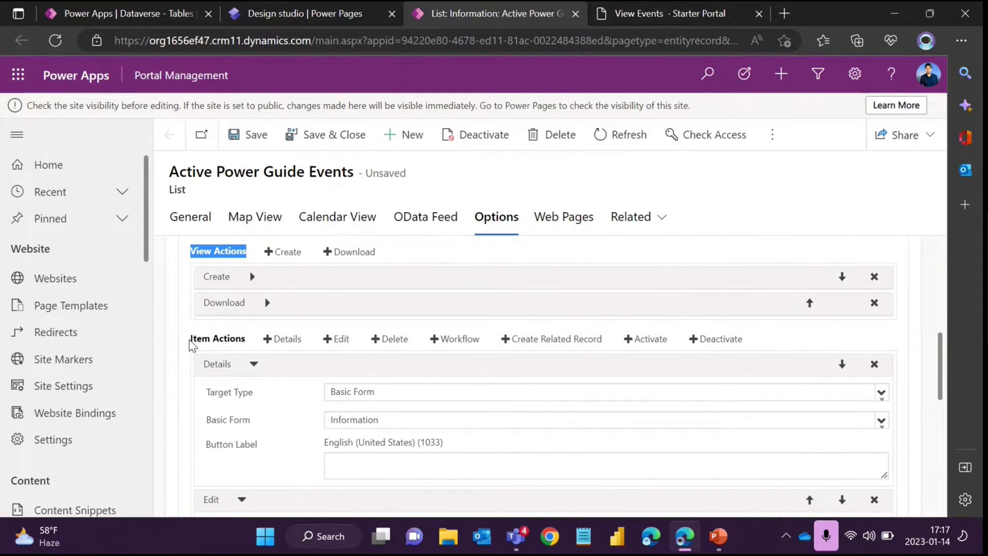
drag(190, 341, 236, 345)
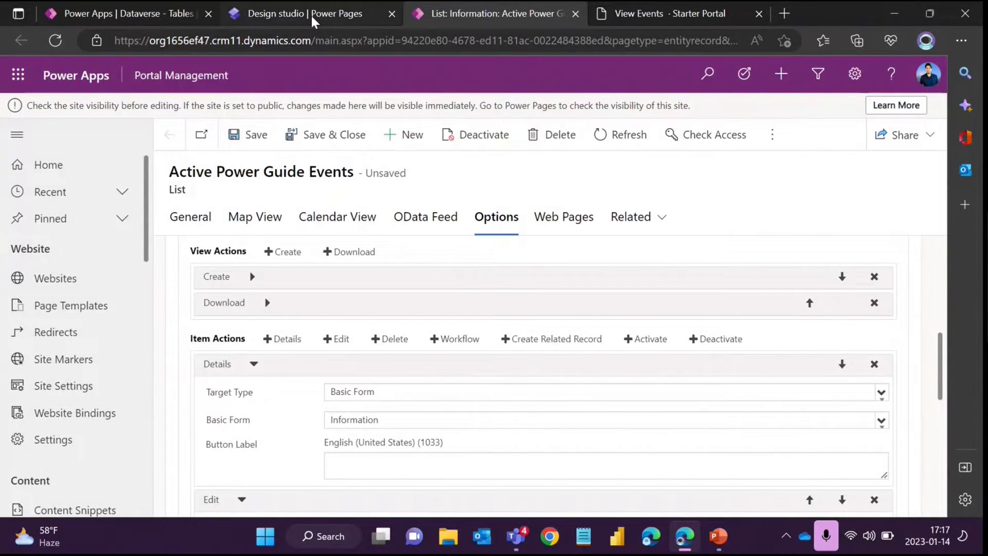
click(369, 13)
click(630, 24)
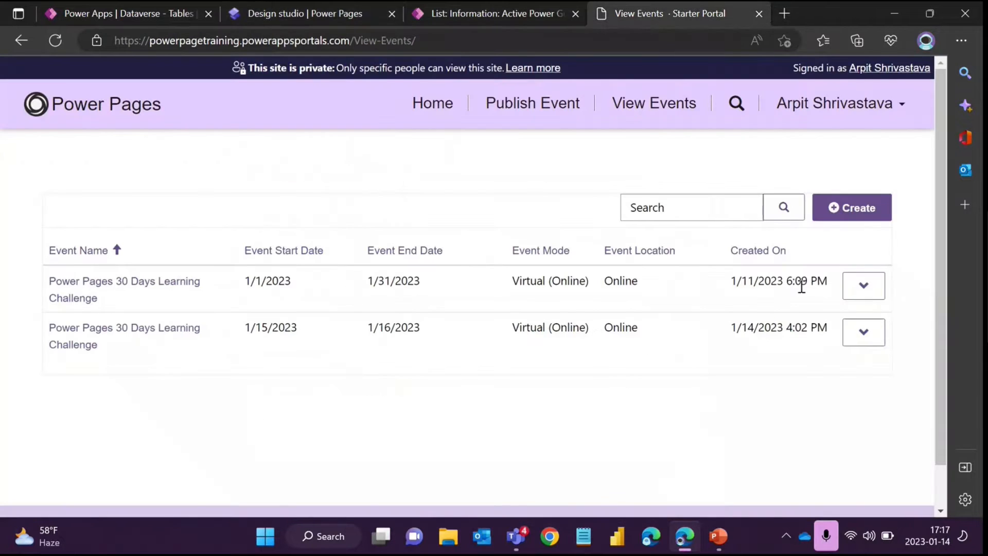
Examine the item actions offered for the event rows on the live View Events page.
click(870, 287)
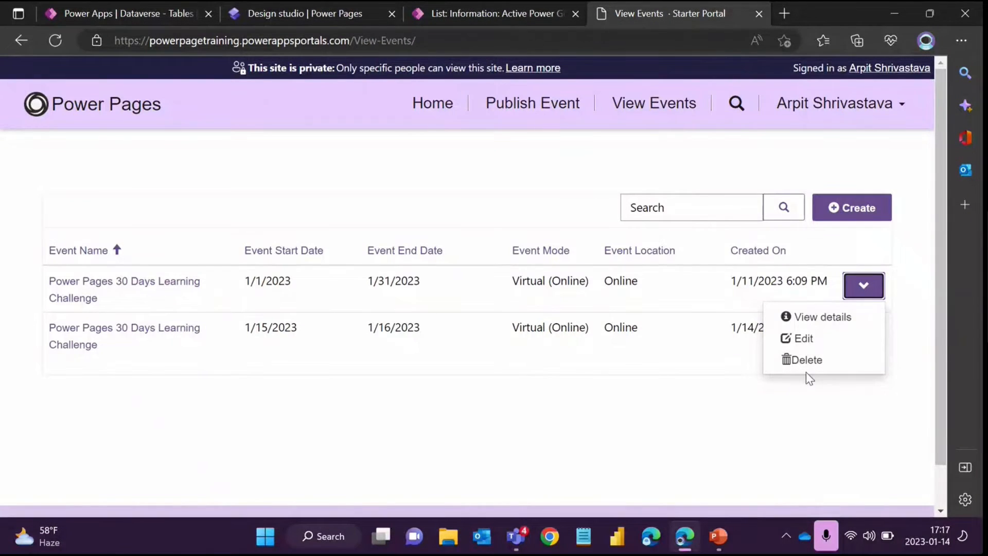
click(565, 381)
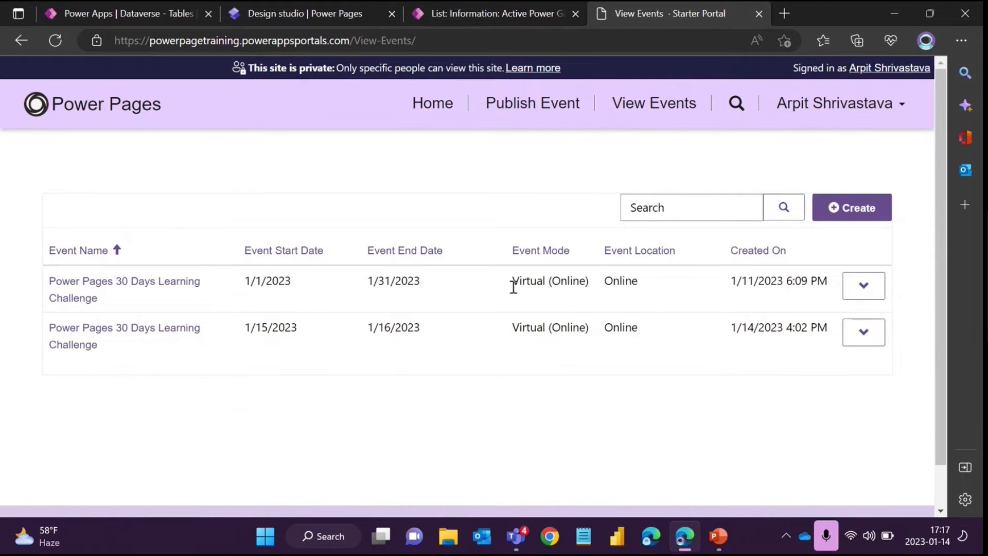
drag(27, 275, 197, 310)
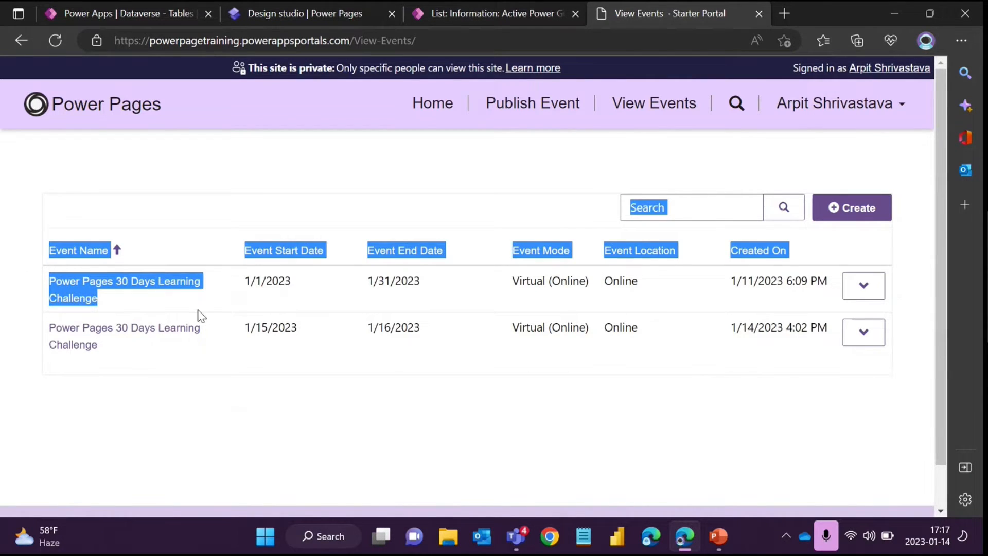
click(586, 415)
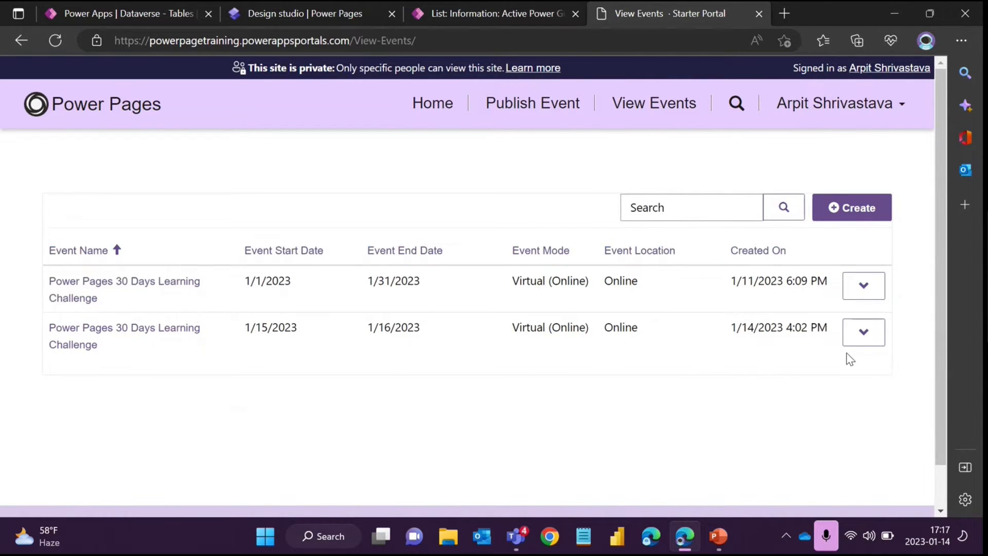
click(863, 288)
click(607, 394)
Back in the list record's options, expand Override Column Attributes and add a column for the attribute crcf0_eventname.
click(474, 14)
scroll(397, 326, down, 1)
scroll(396, 323, down, 6)
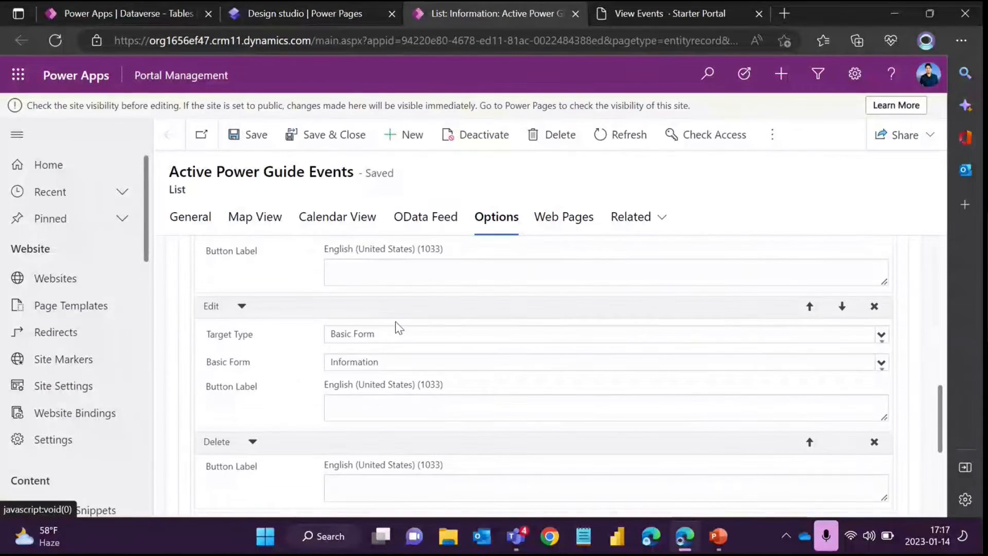
scroll(245, 363, down, 1)
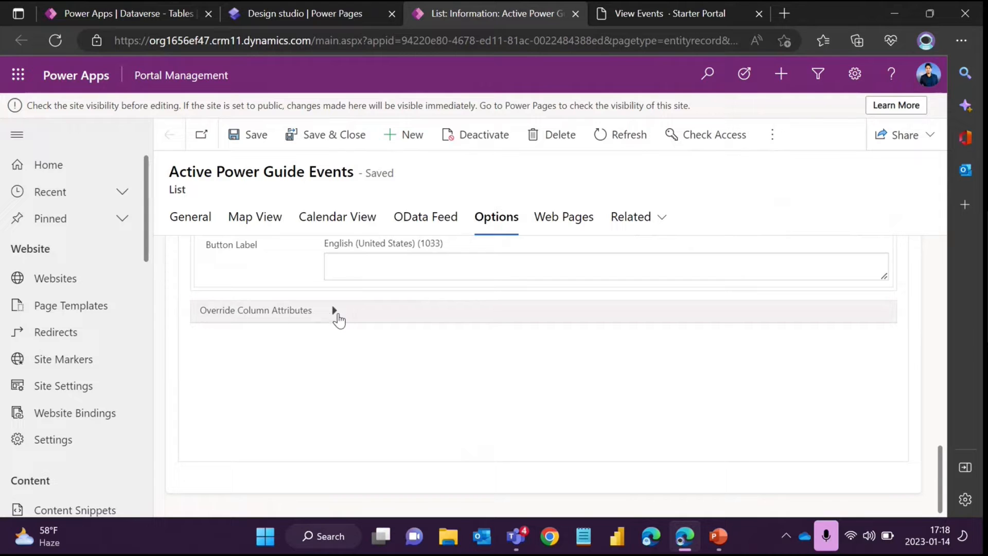
click(335, 312)
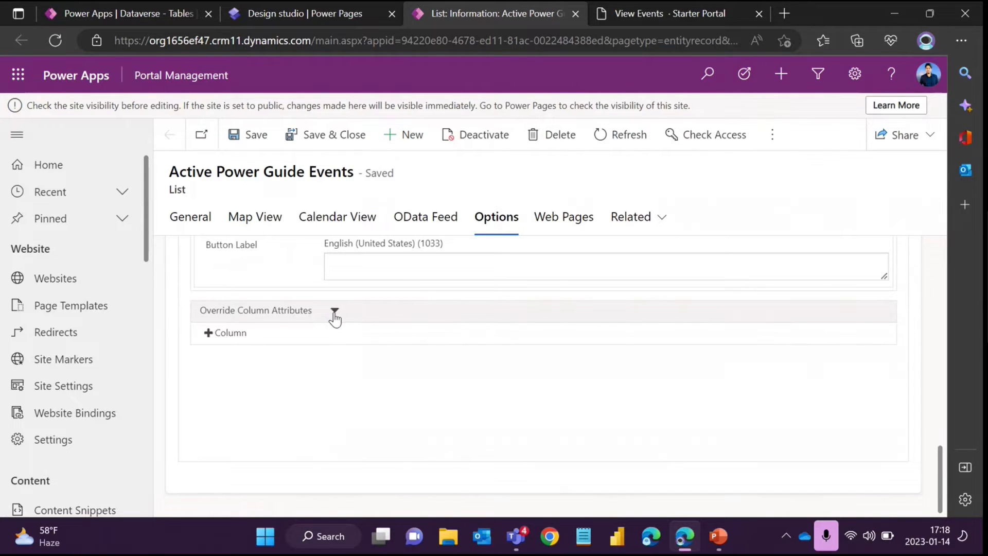
click(230, 333)
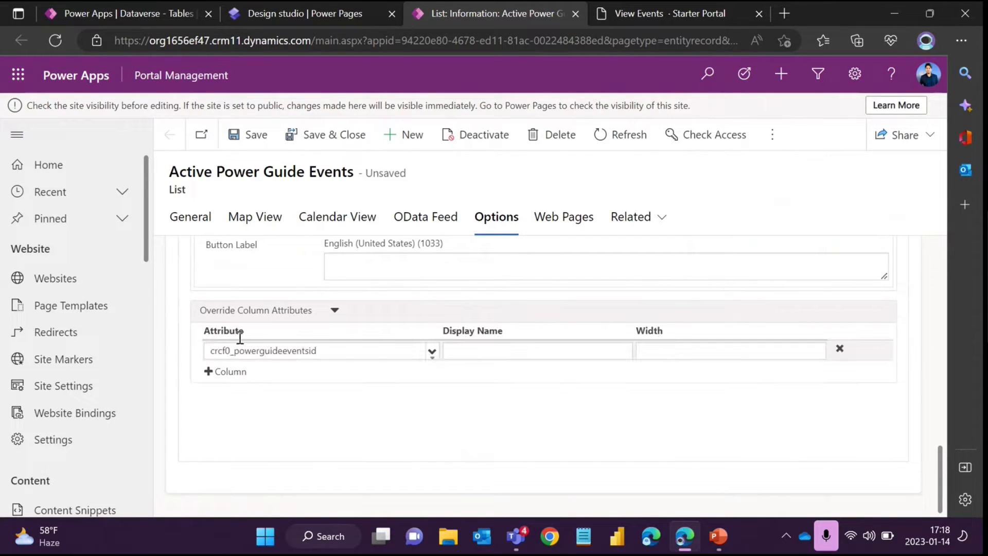
click(432, 352)
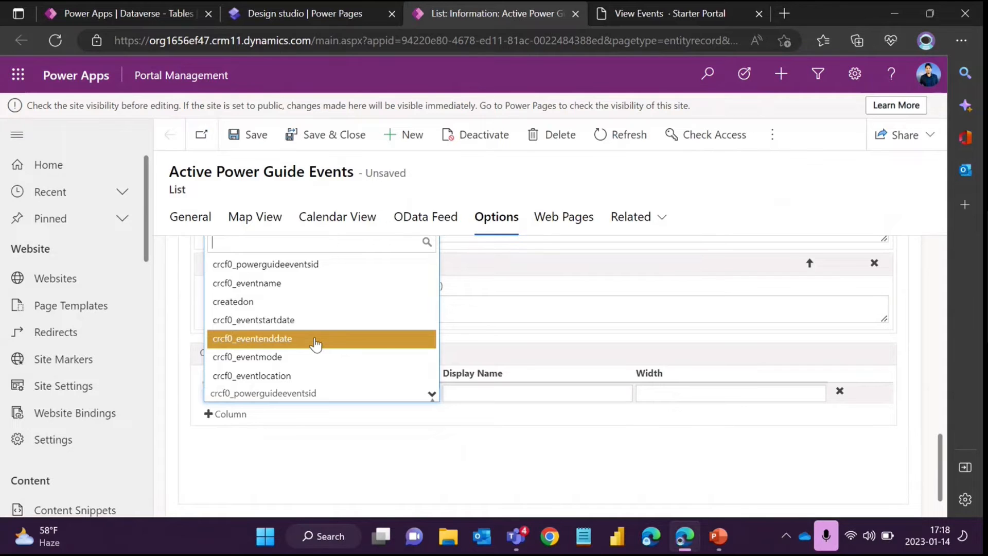
click(266, 284)
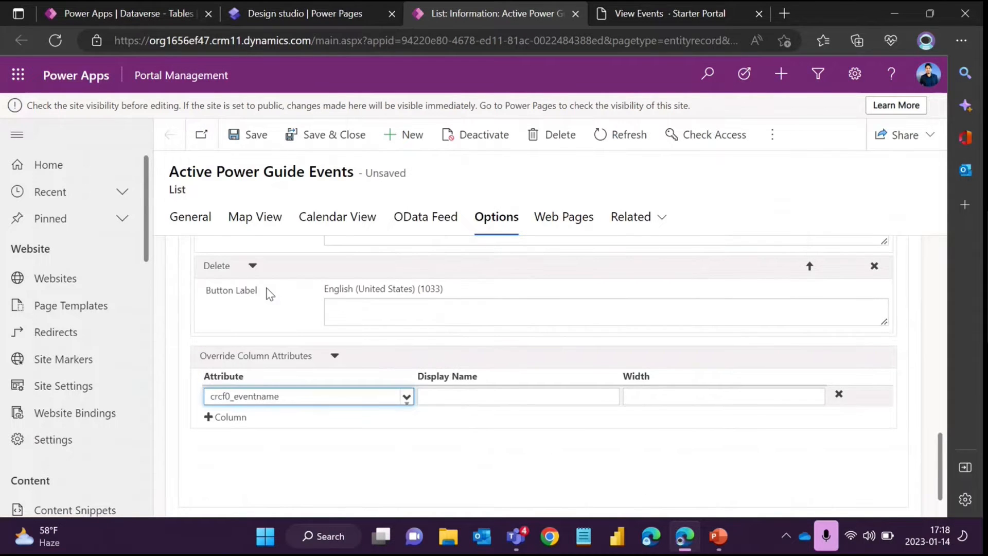
Set the display name of the crcf0_eventname column to "Event", leave its width empty and save the list record.
click(456, 395)
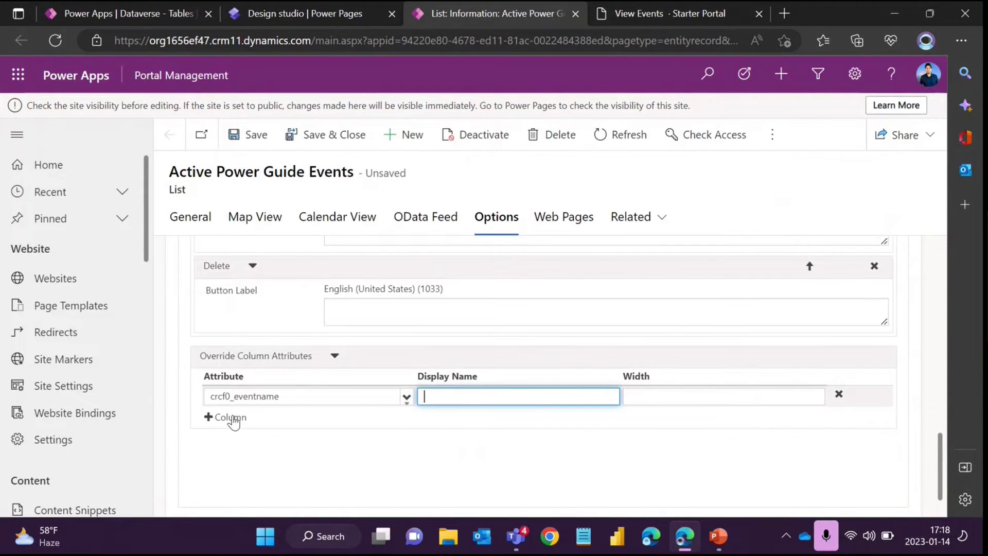
click(641, 11)
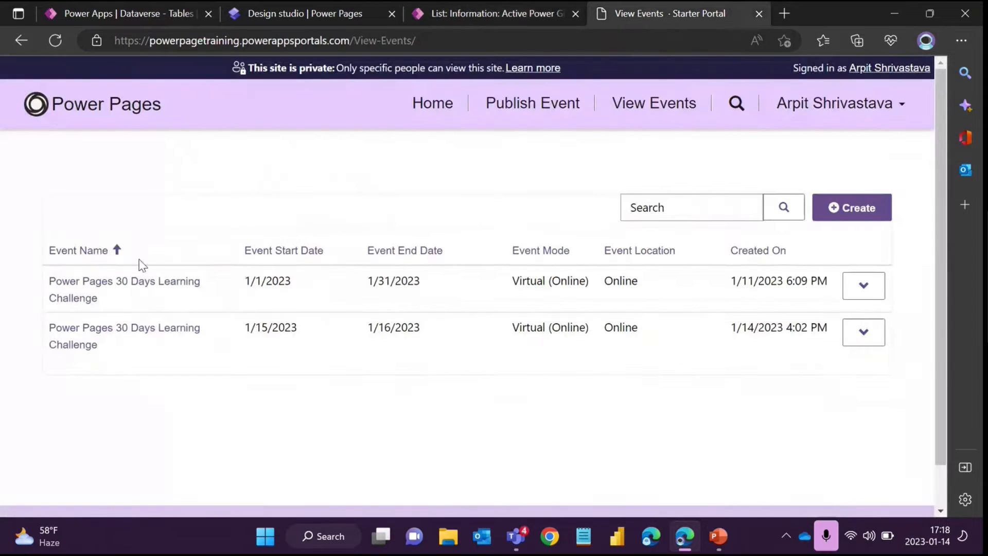
drag(26, 257, 131, 257)
click(247, 178)
click(325, 11)
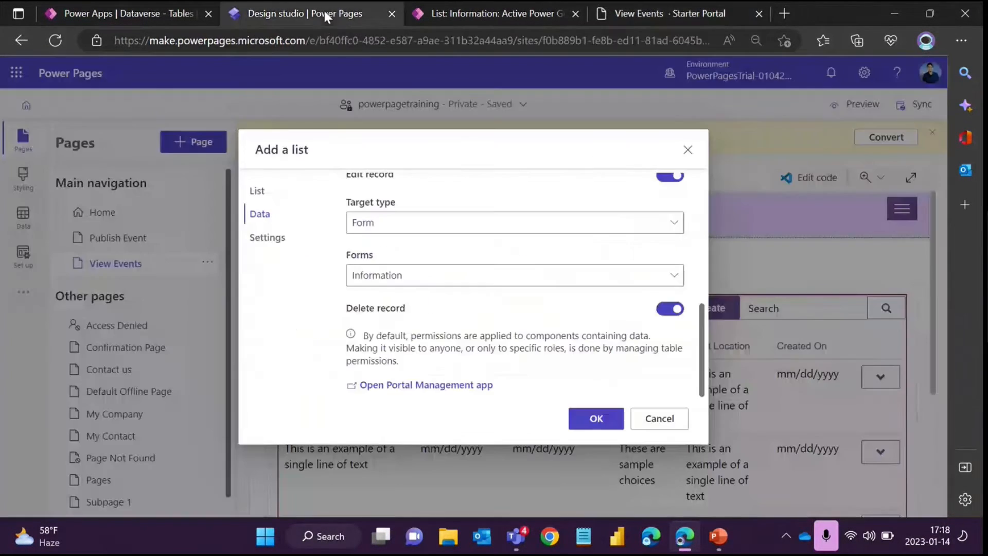
click(477, 13)
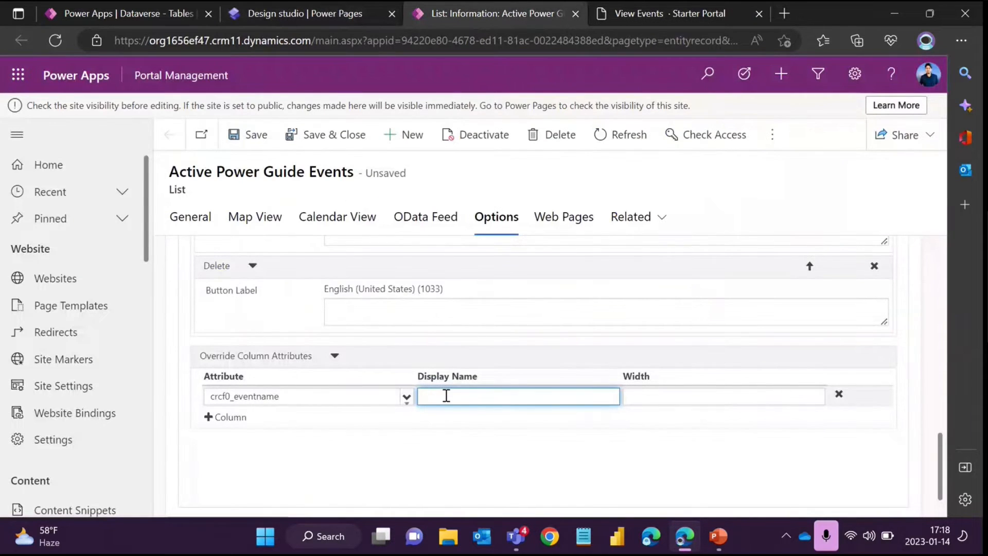
text(Eevtn)
key(BackSpace)
text(vent)
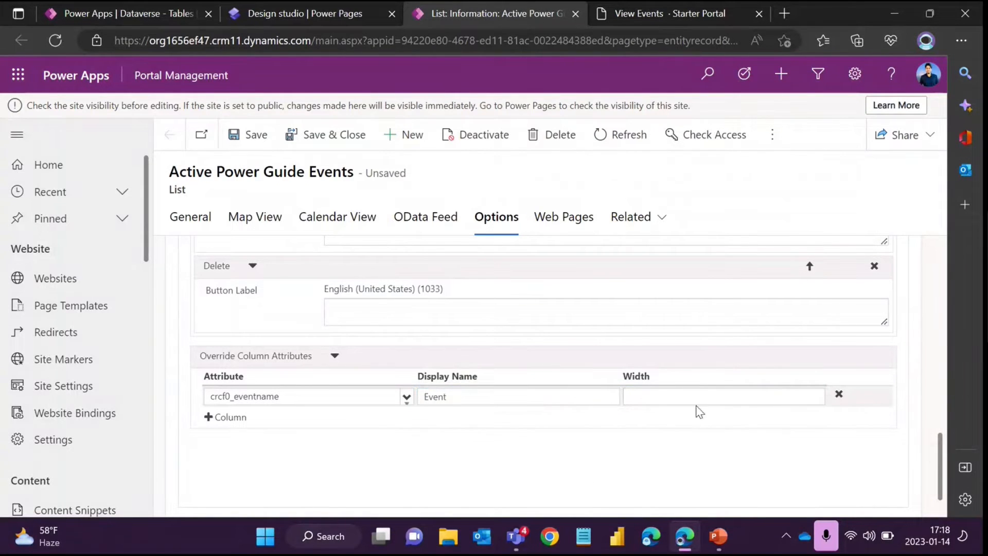
click(697, 396)
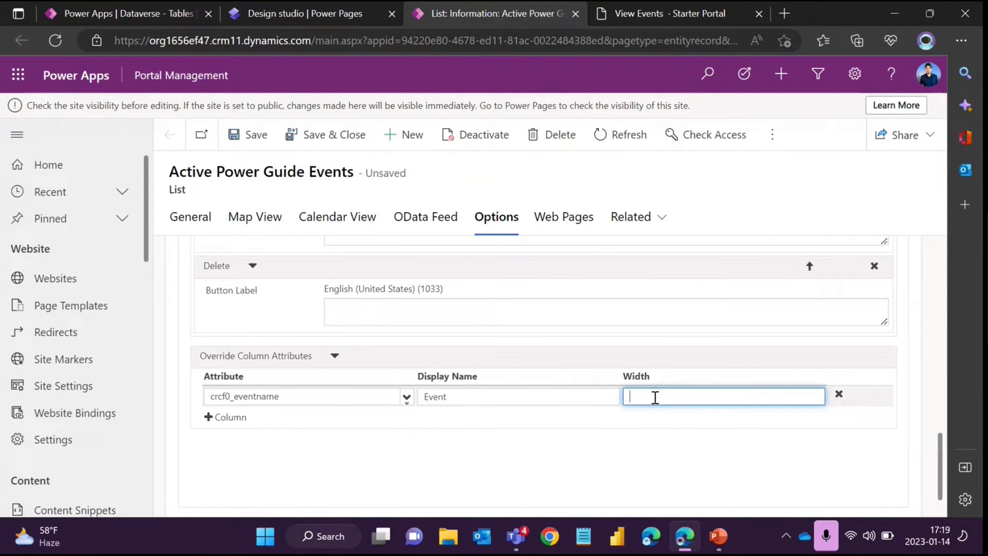
key(ctrl+s)
click(542, 484)
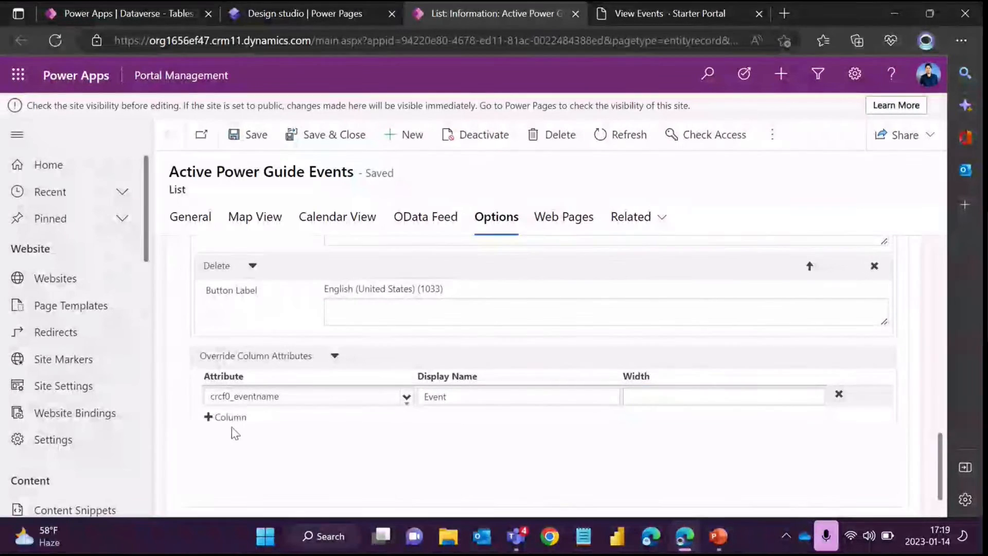
Add a column override for crcf0_eventstartdate with the display name "Start Date".
click(236, 421)
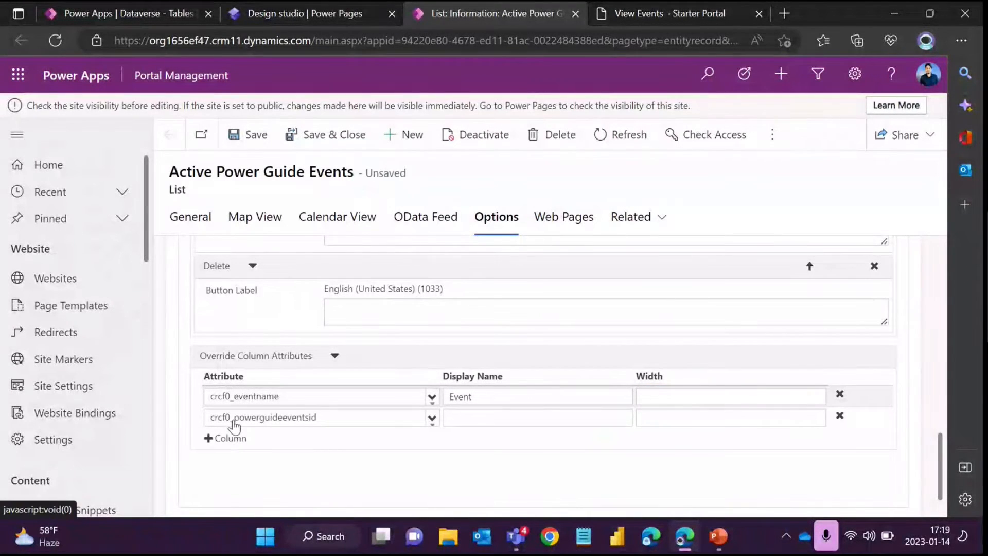
click(311, 419)
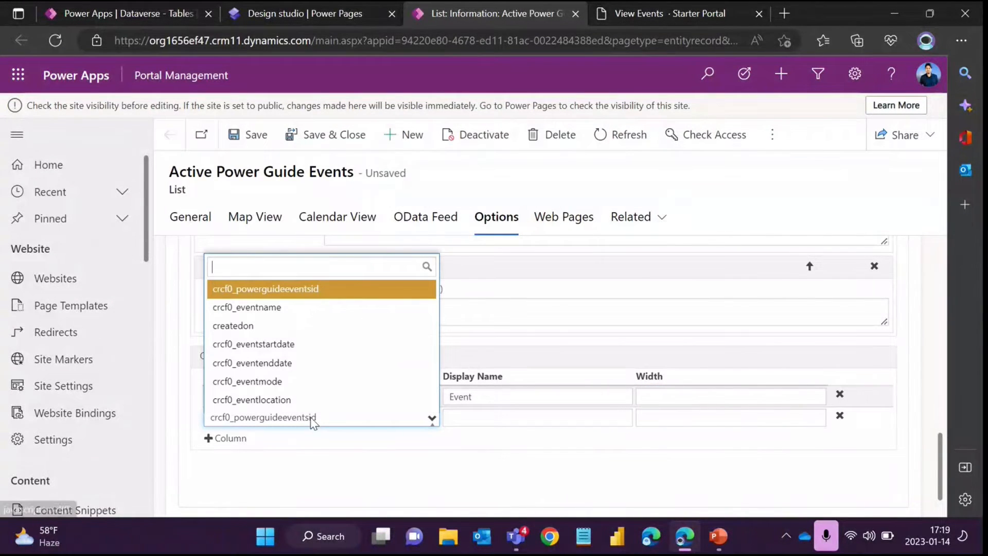
click(282, 344)
click(440, 411)
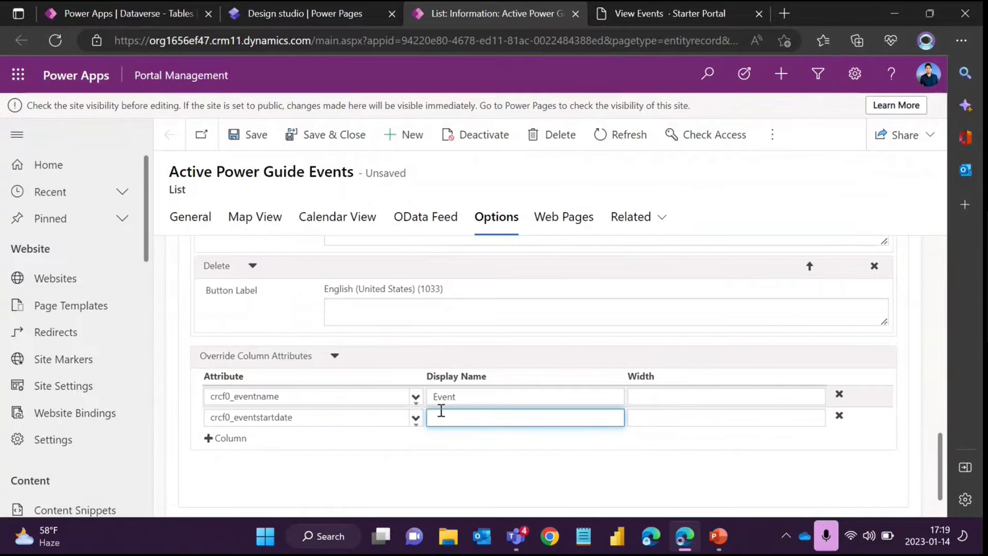
text(Start Date)
Add a column override for crcf0_eventenddate with the display name "End Date".
click(235, 438)
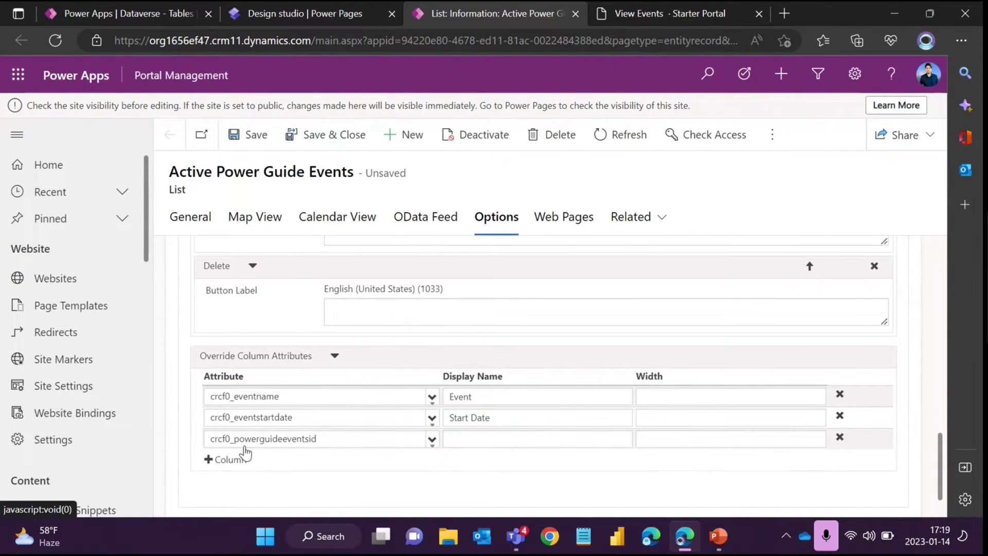
click(289, 439)
click(308, 385)
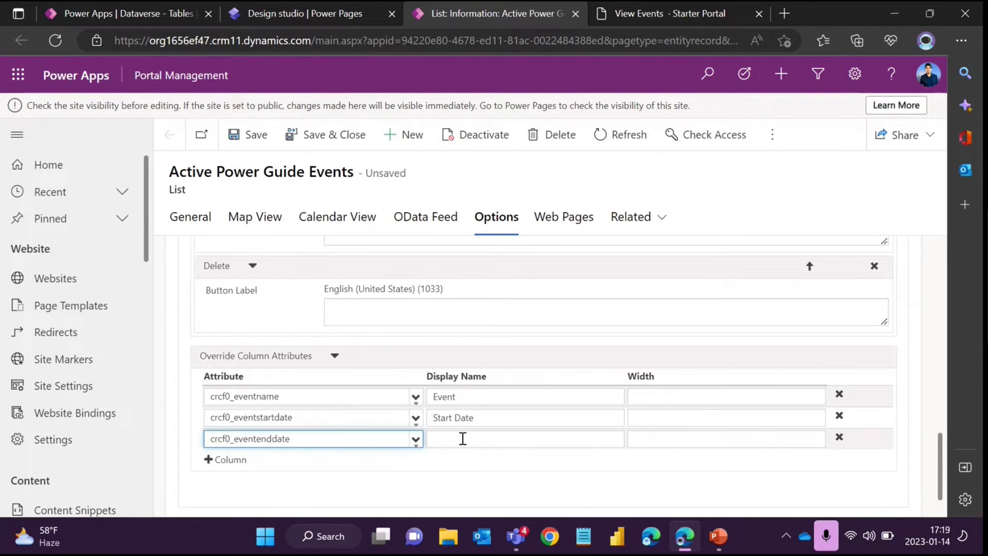
click(461, 439)
text(End Date)
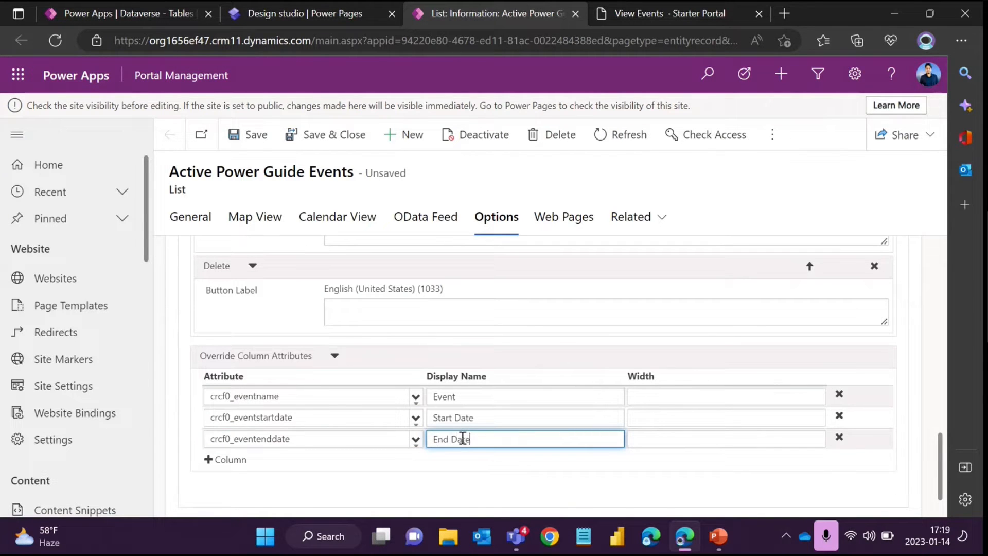
Add a column override for crcf0_eventlocation with the display name "Location".
scroll(309, 417, down, 1)
click(229, 414)
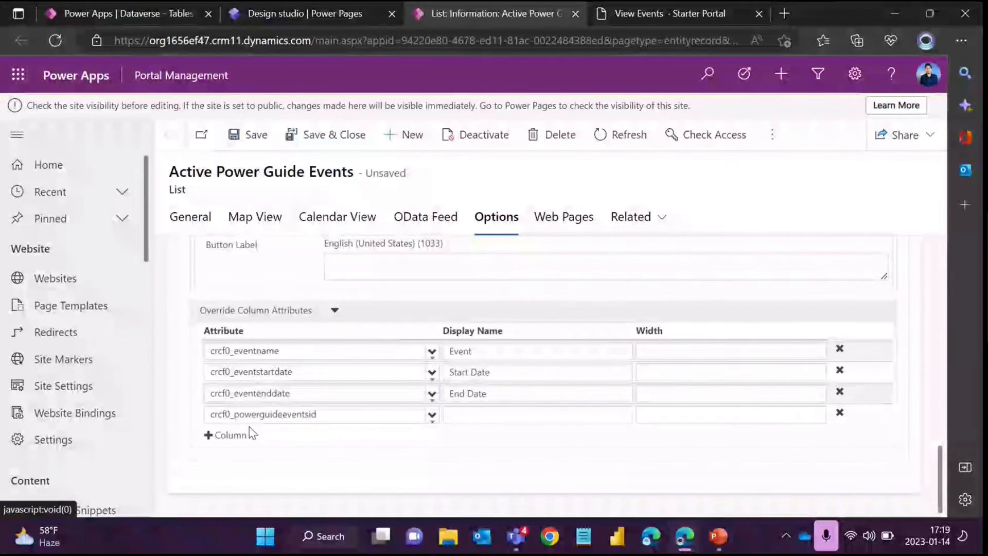
click(265, 414)
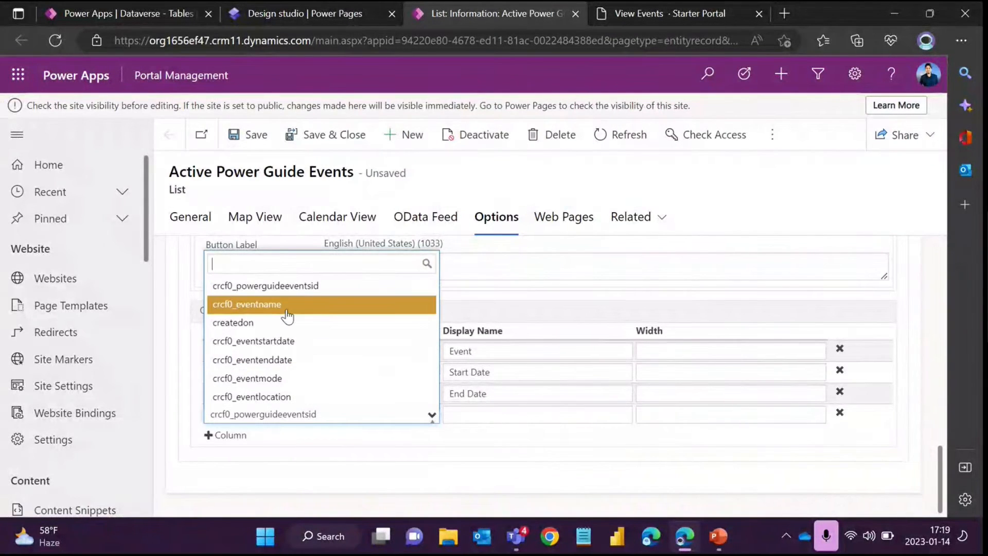
click(304, 397)
click(441, 414)
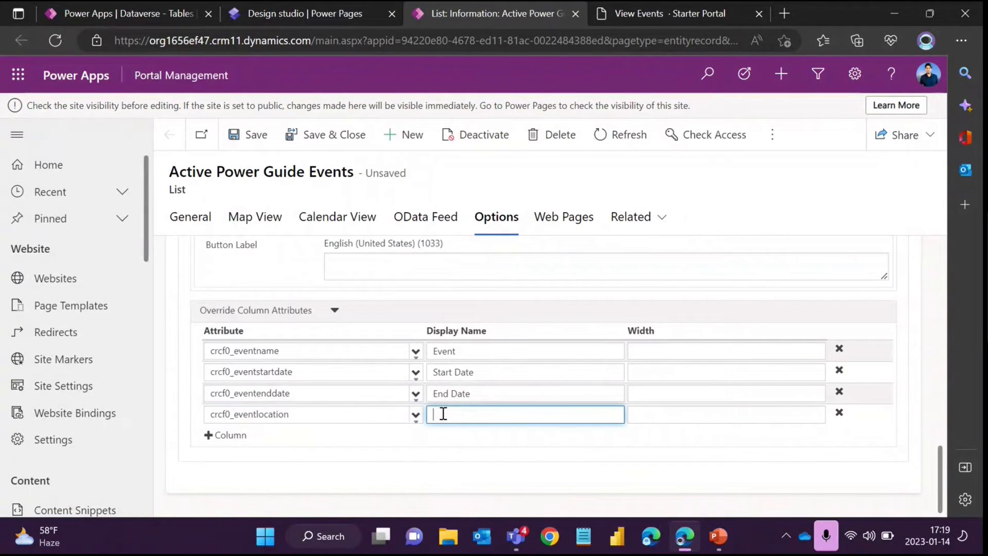
text(Location)
Check the remaining columns on the live View Events page and add an override for crcf0_eventmode with the display name "Mode".
click(644, 16)
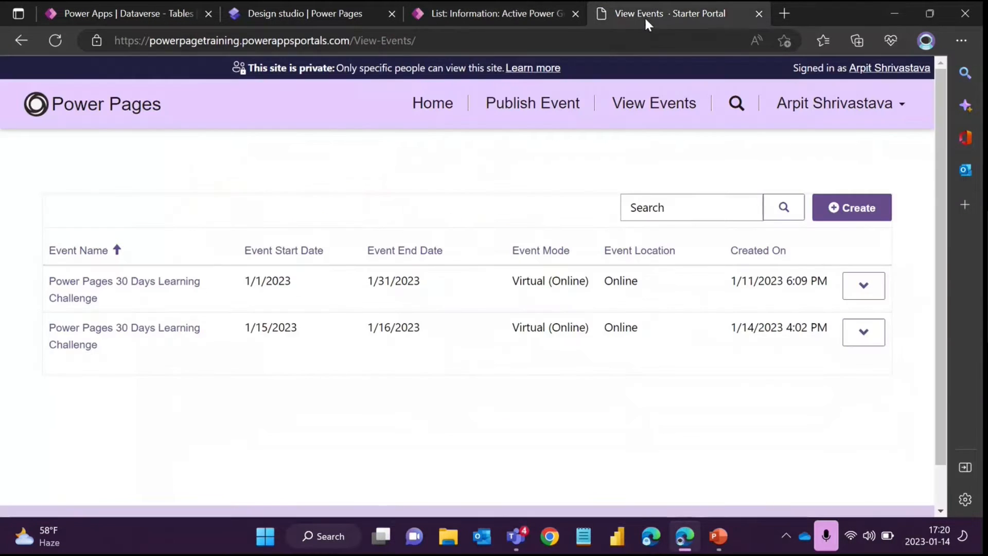
click(452, 11)
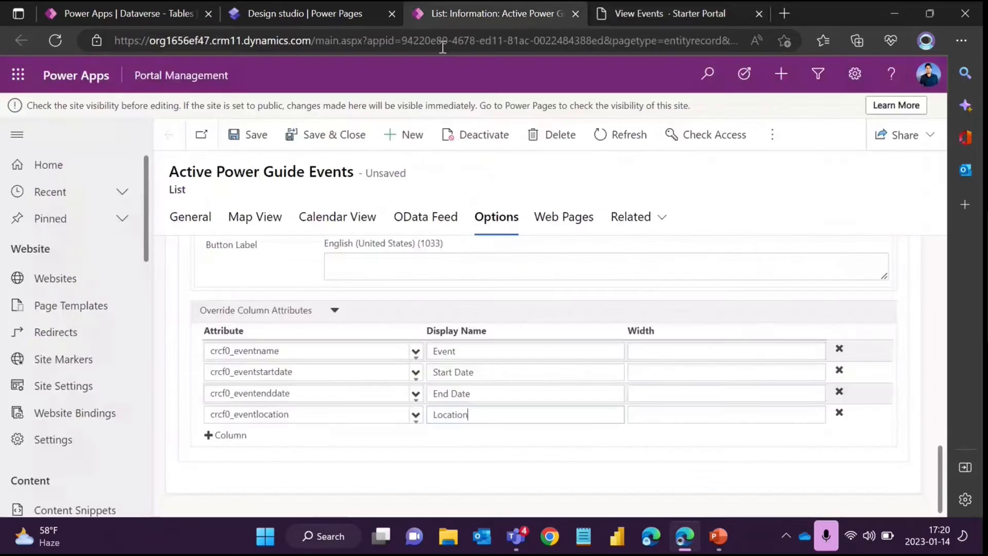
click(225, 435)
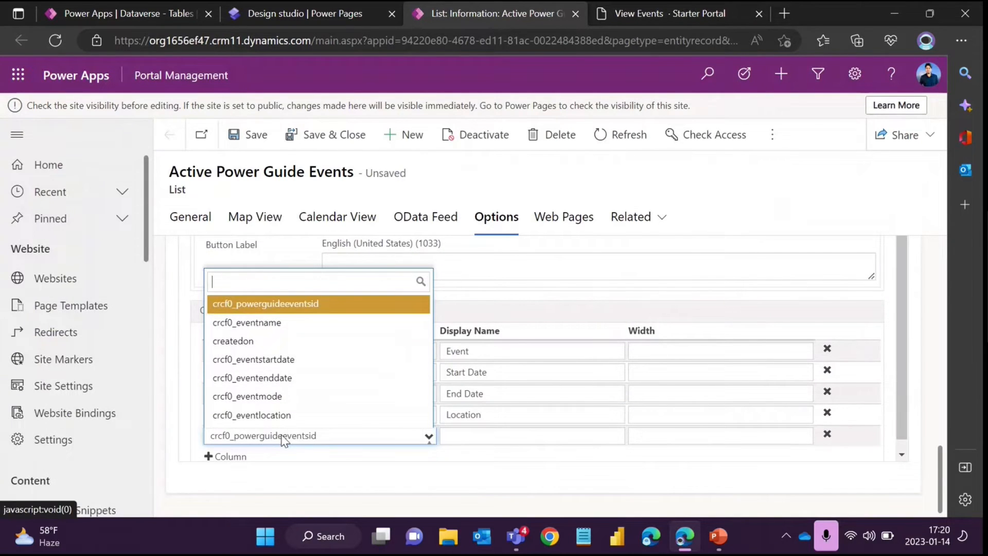
click(260, 398)
click(476, 435)
text(Mode)
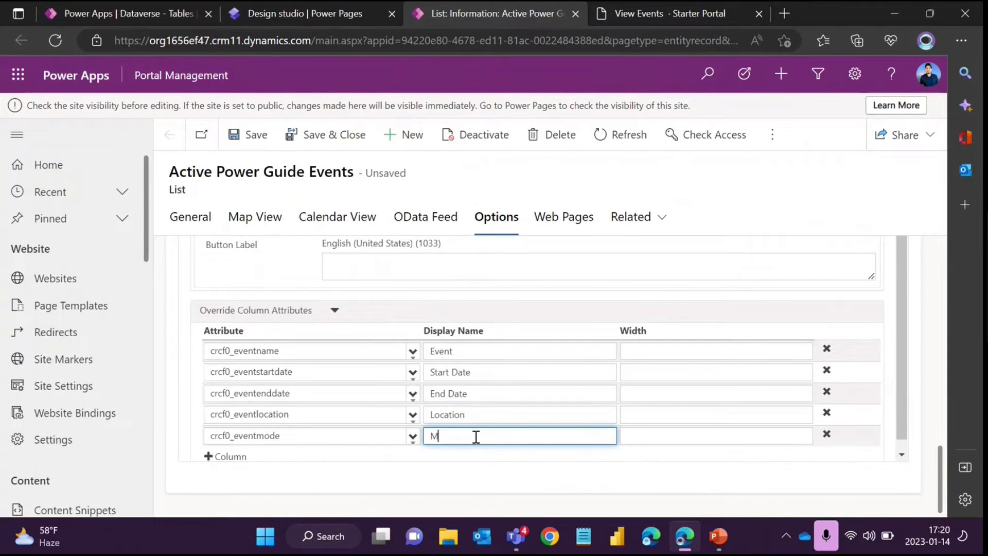
Add a column override for createdon with the display name "Published On" and save the list record.
click(238, 462)
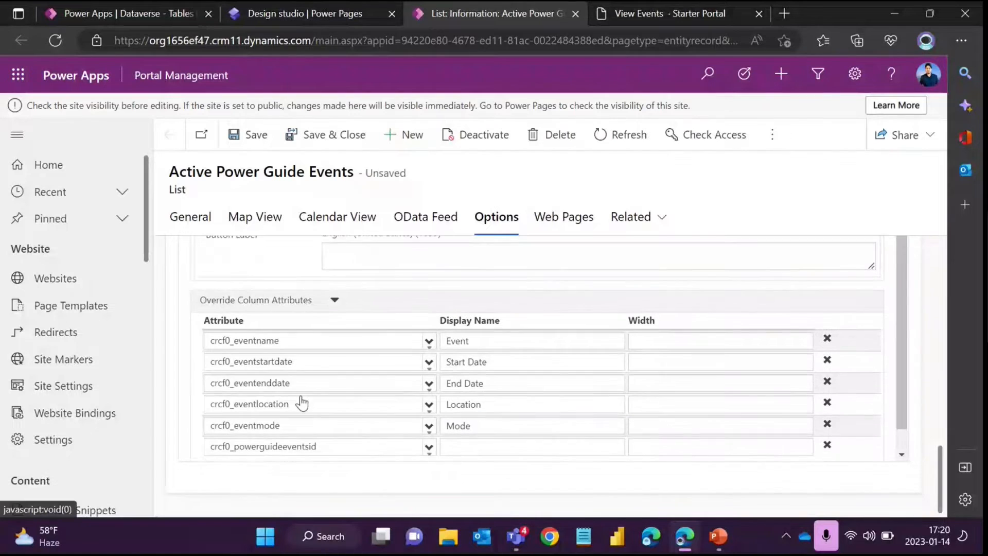
click(280, 426)
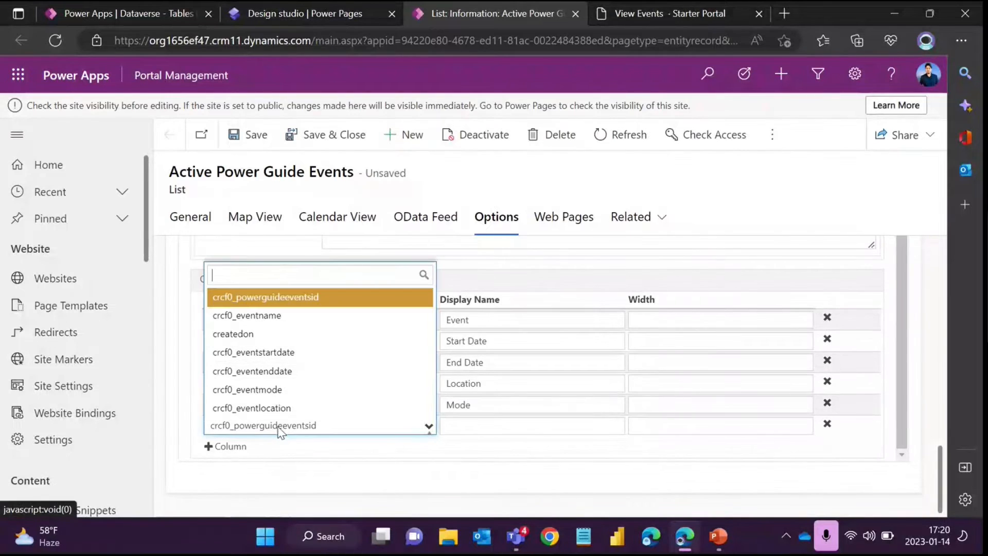
click(254, 334)
click(472, 429)
text(P)
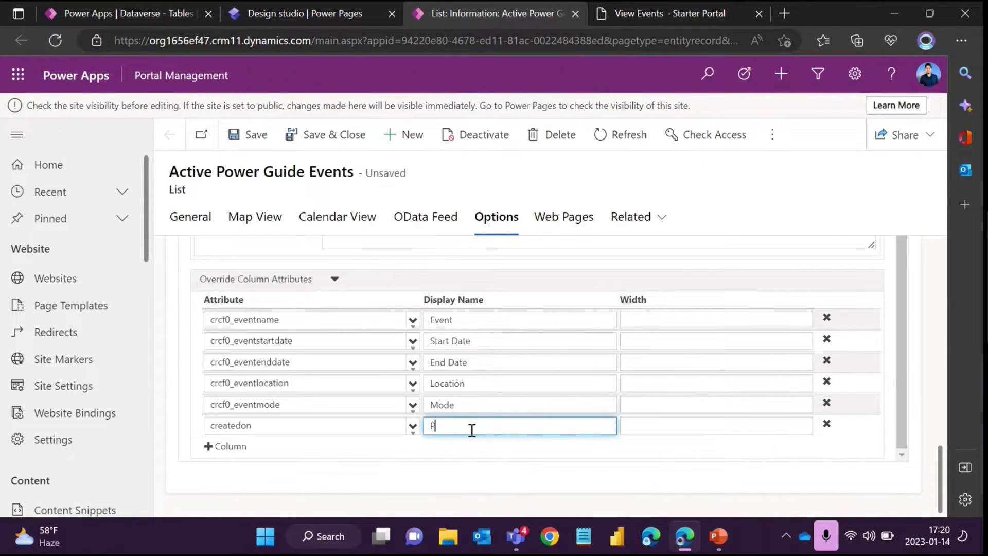
text(ublished On)
click(264, 145)
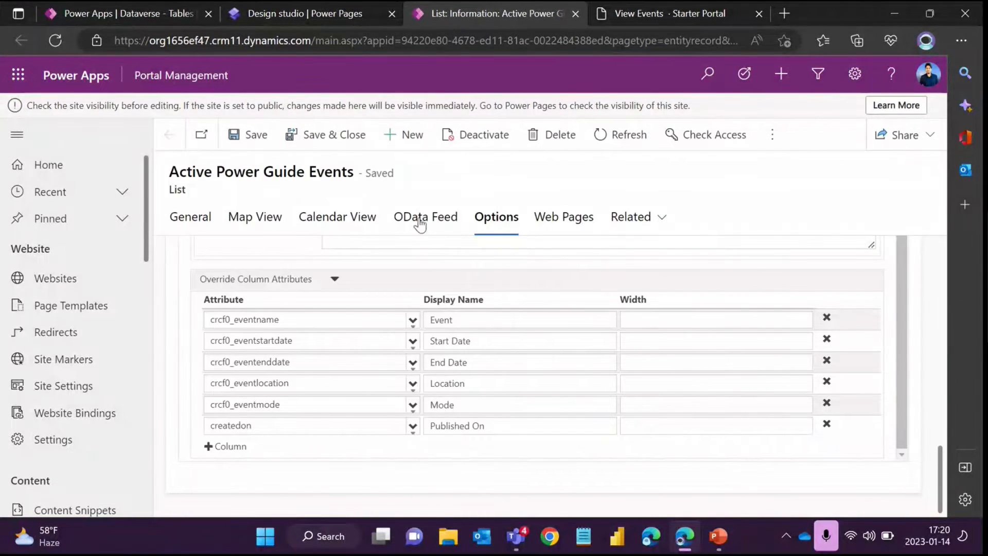
Close the list settings in the design studio without changes, sync the site and preview the View Events page.
click(319, 17)
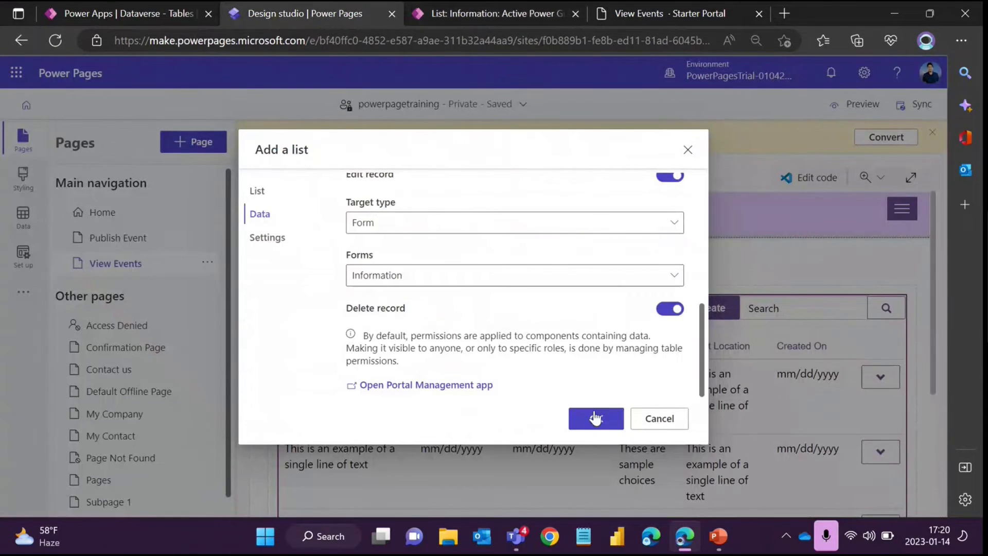
click(657, 418)
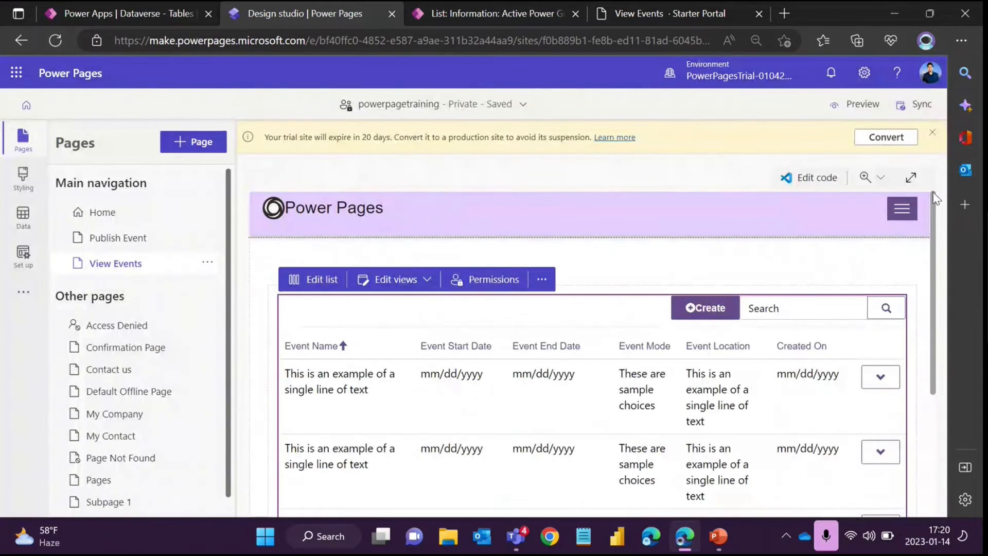
click(919, 104)
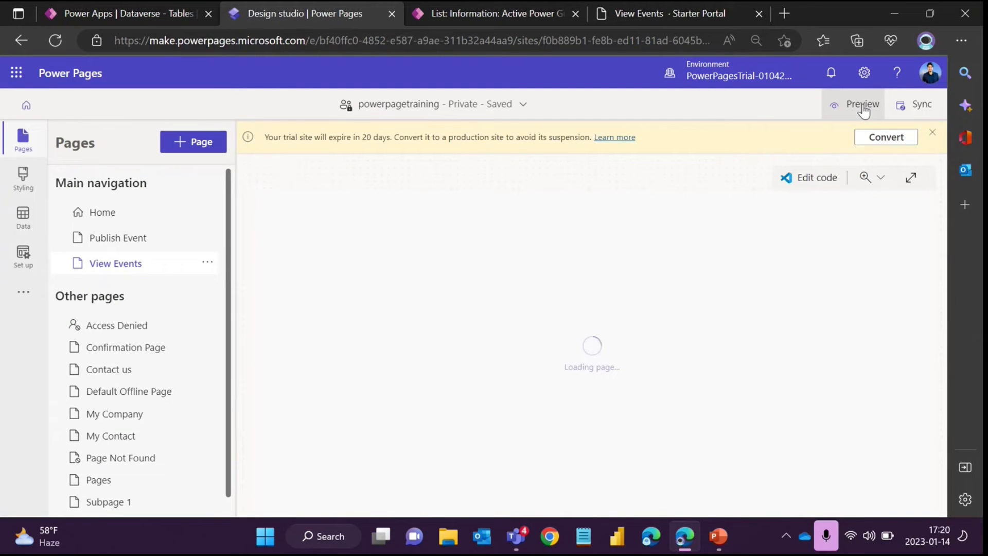
click(862, 106)
click(788, 140)
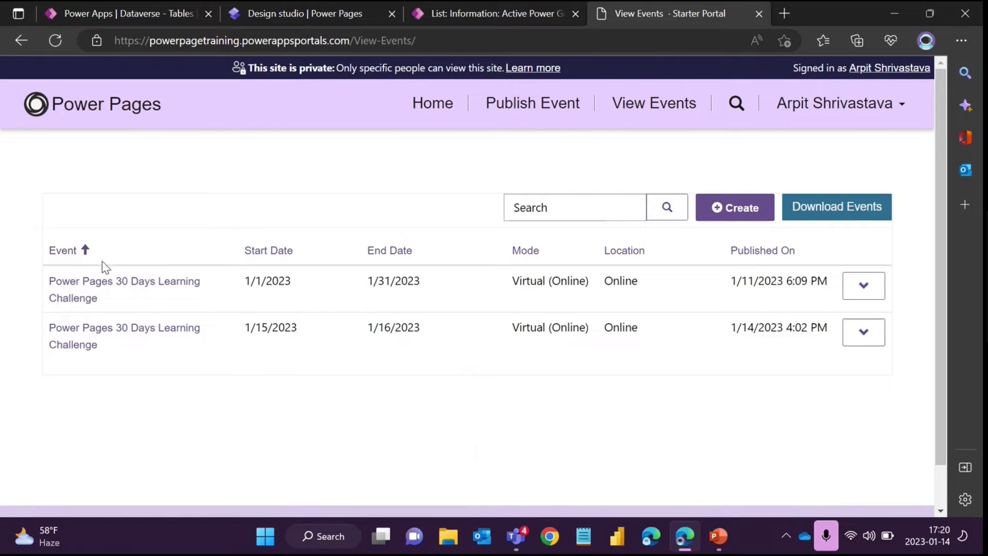
Open the list's Active Power Guide Events view and compare its column names with those on the live View Events page.
click(288, 11)
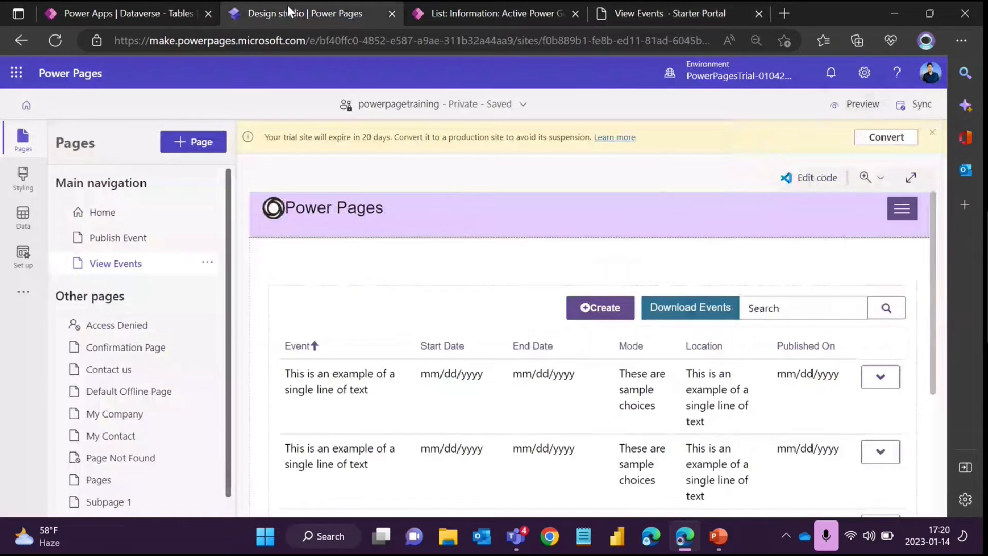
click(330, 314)
click(395, 285)
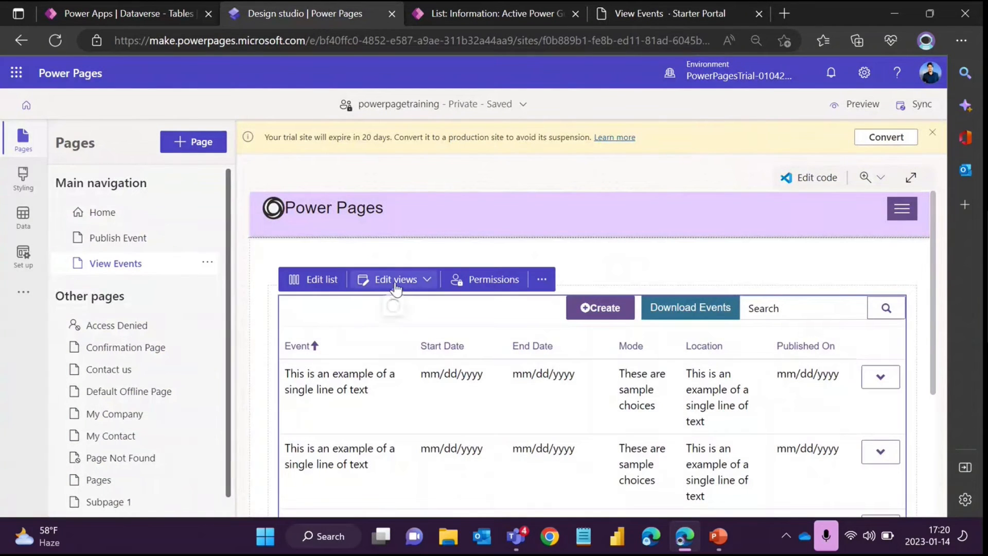
click(412, 317)
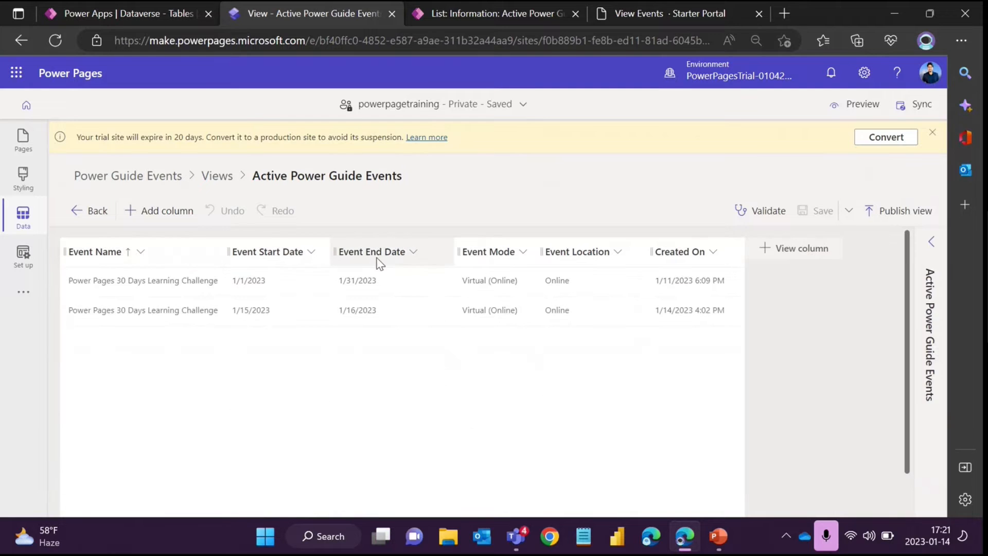
click(665, 15)
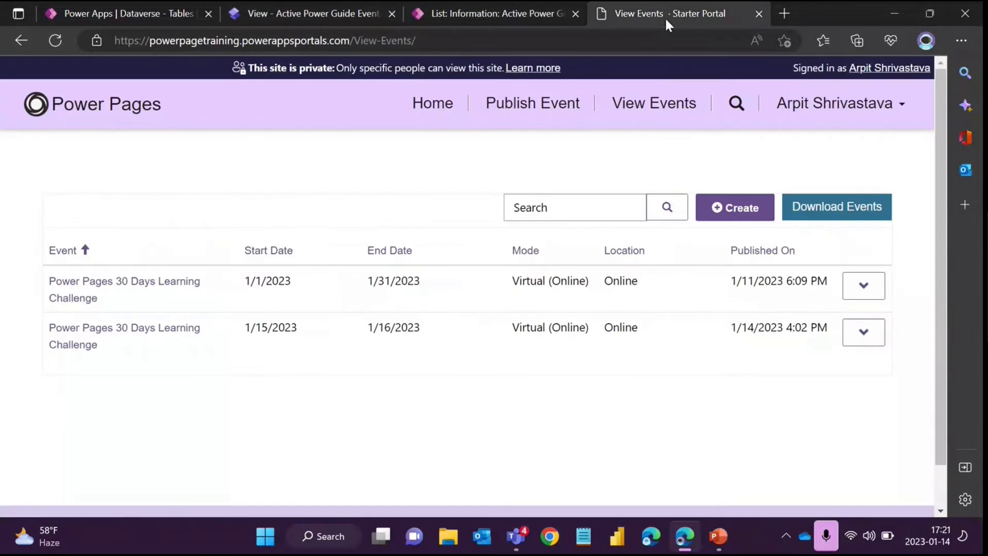
drag(229, 258, 621, 252)
click(622, 384)
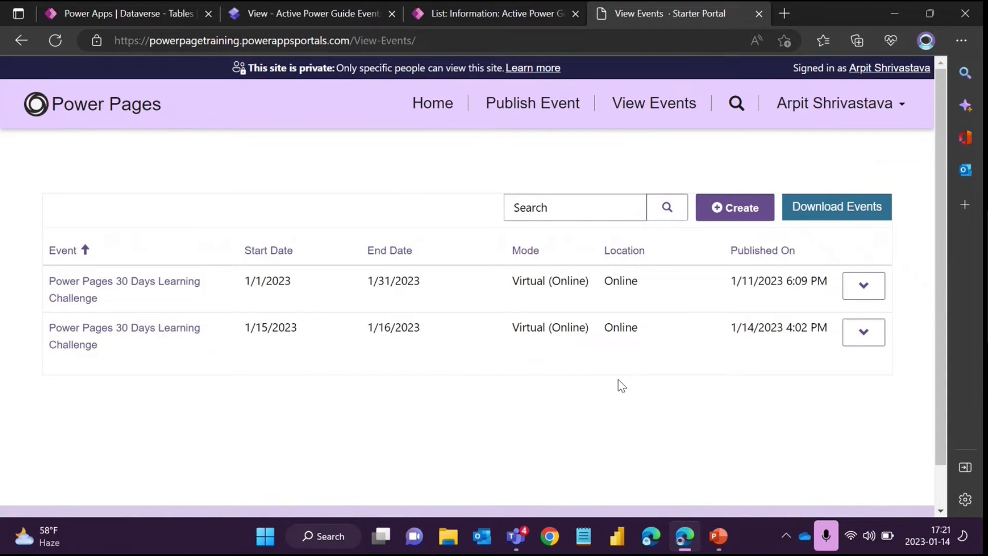
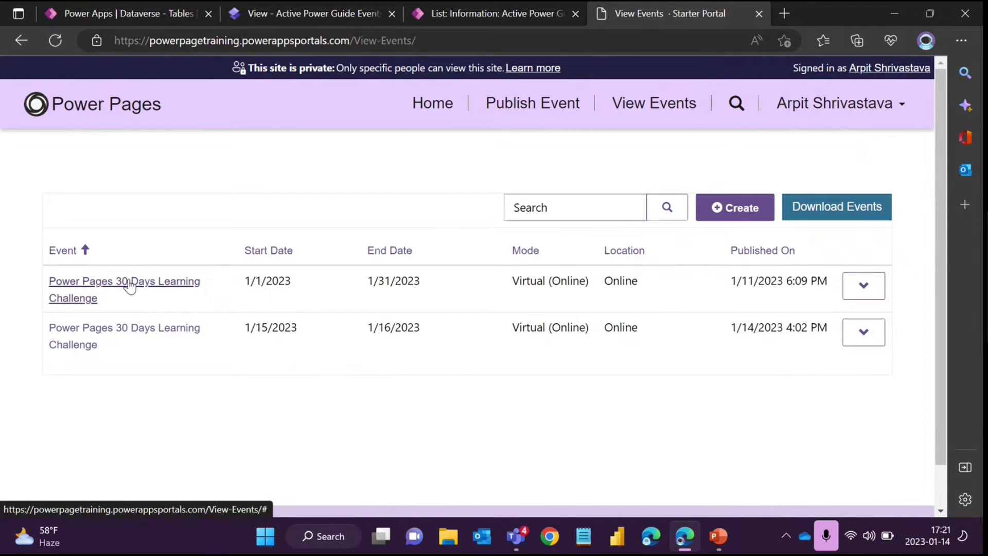
Return to the site's pages in the design studio and add a blank page named "Edit Event" to the main navigation.
click(289, 15)
click(499, 8)
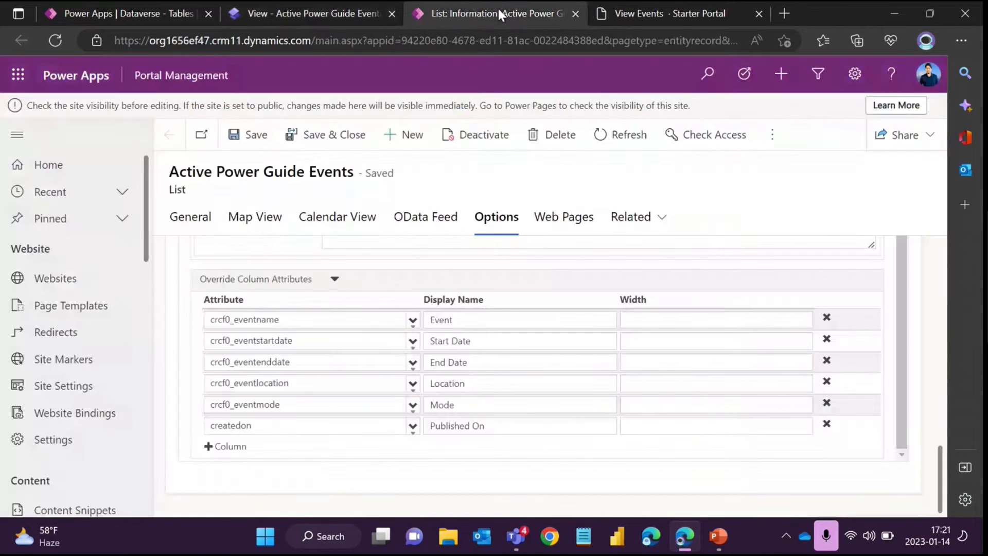
click(326, 11)
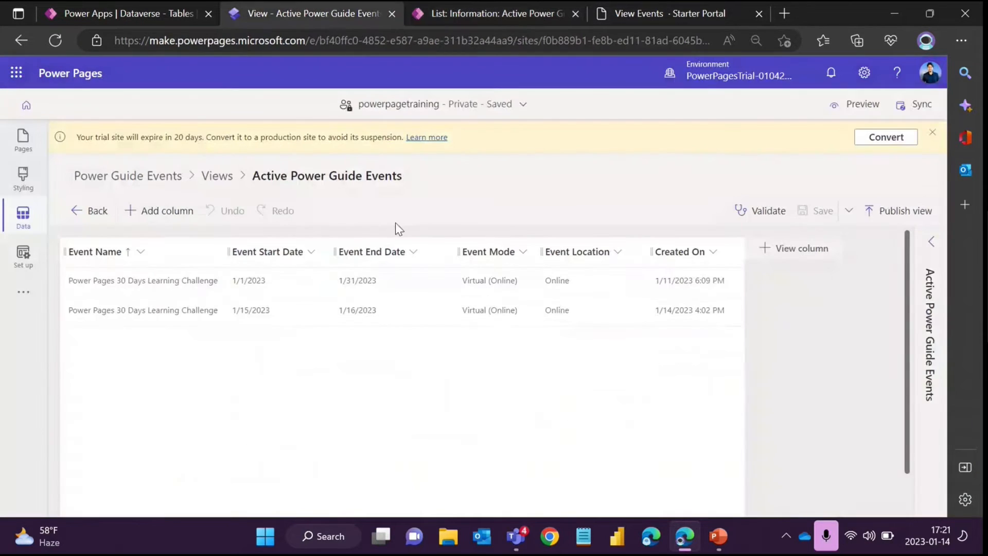
click(23, 139)
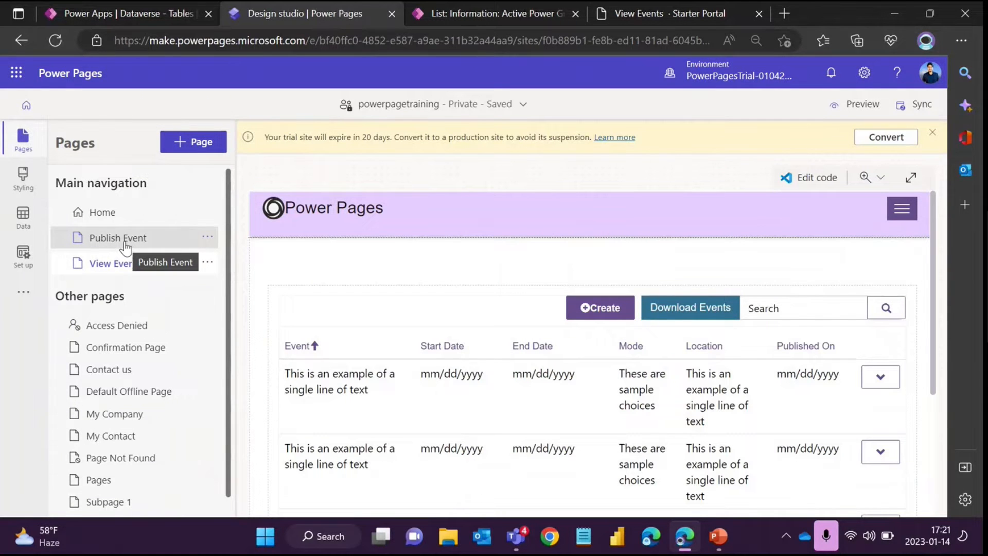
click(199, 141)
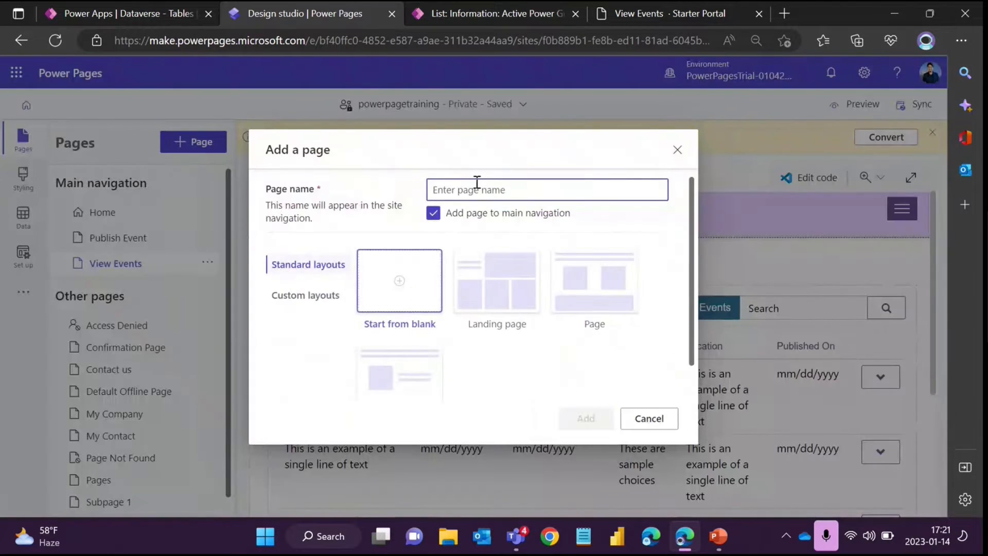
text(Edit )
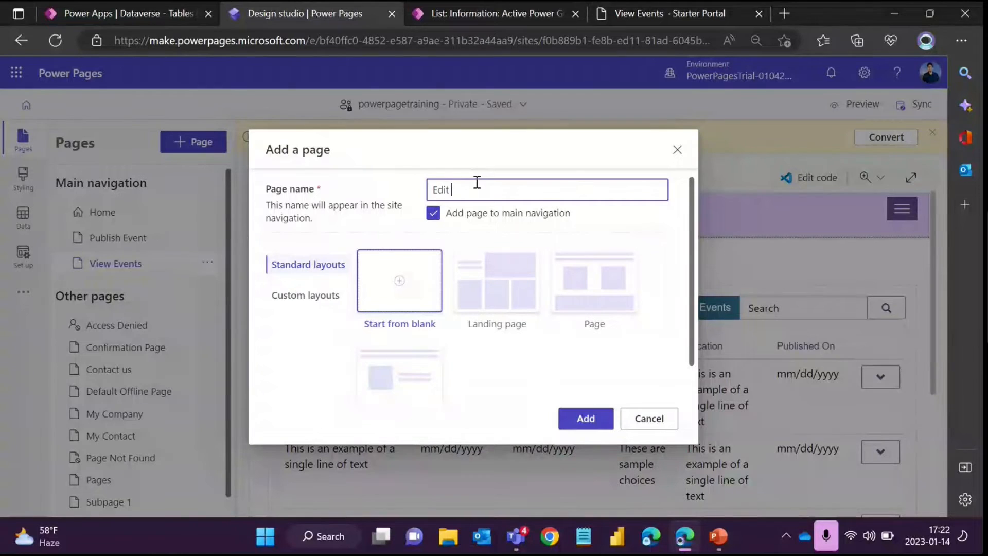
text(Event)
click(403, 303)
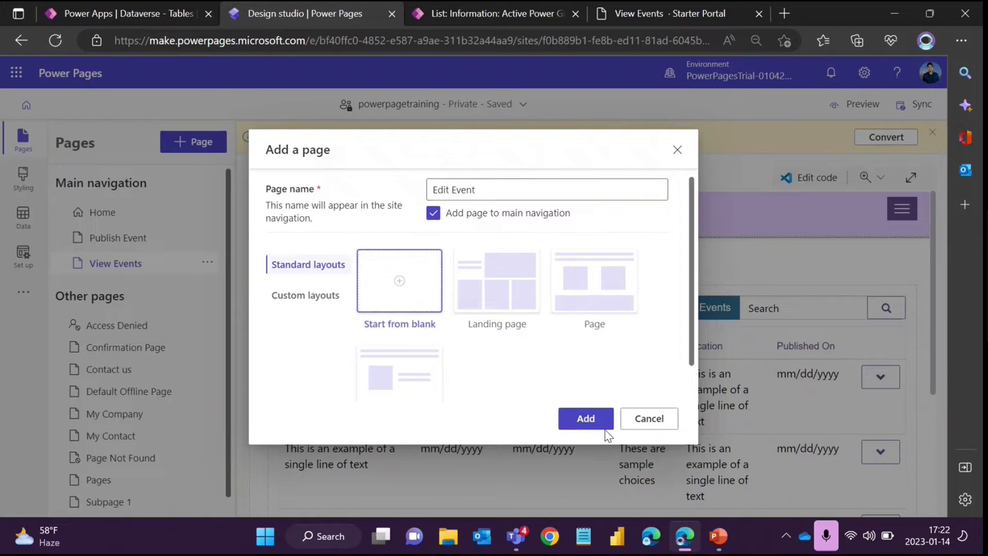
click(584, 418)
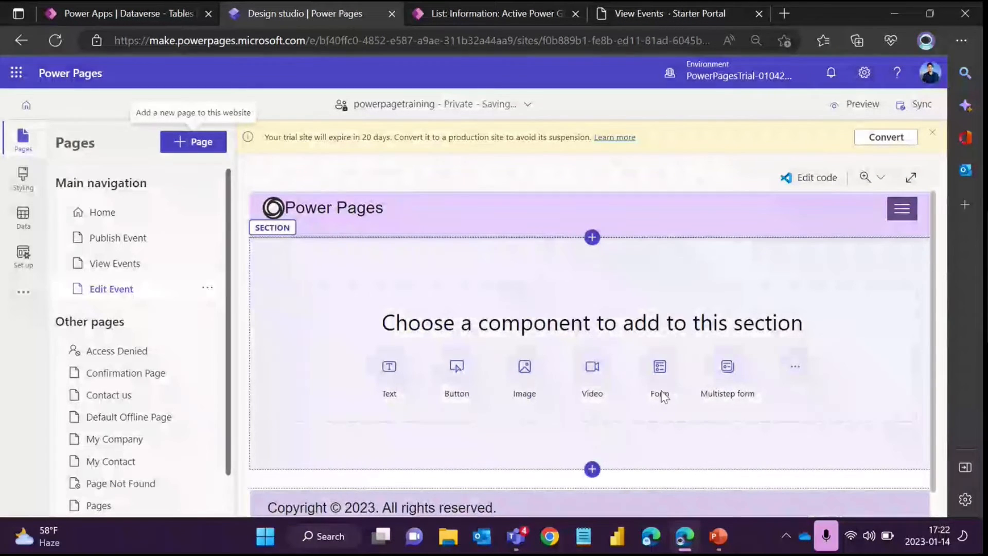
Add a new form to the Edit Event page using the Information form of the Power Guide Events table.
click(668, 396)
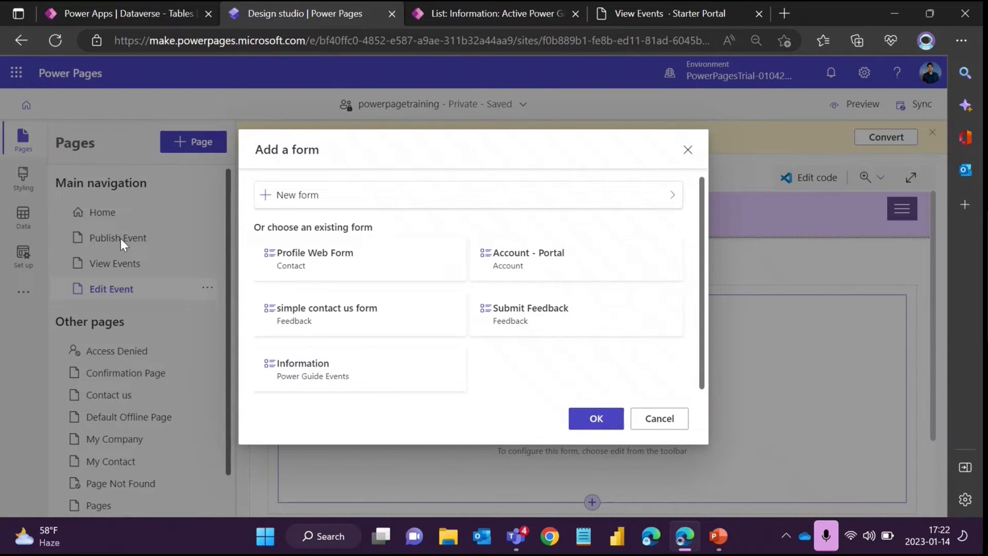
click(303, 195)
click(440, 248)
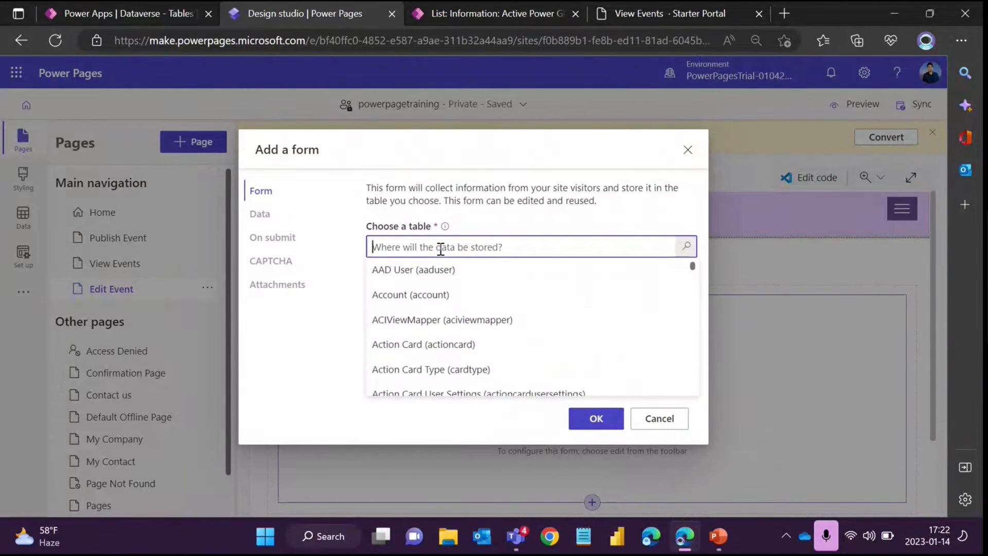
text(event)
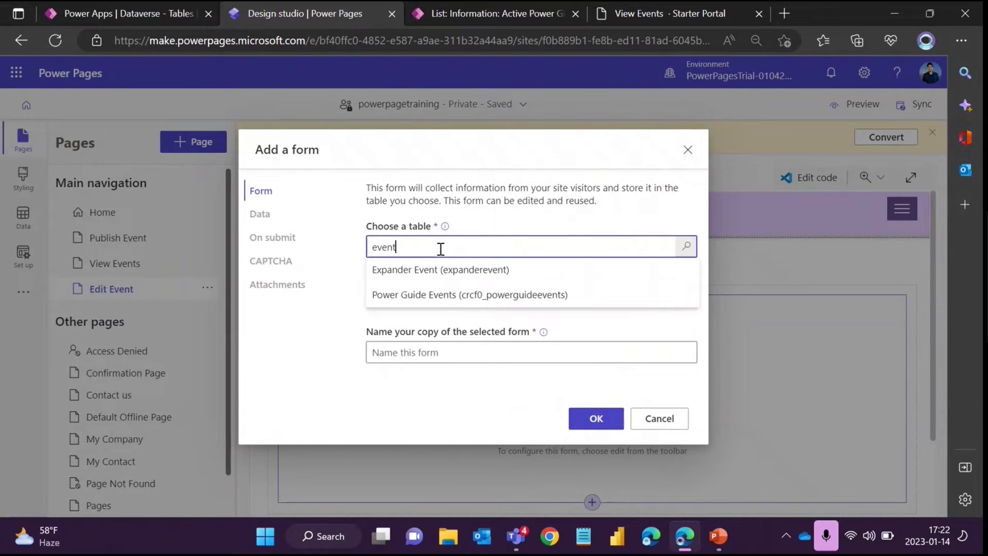
click(399, 296)
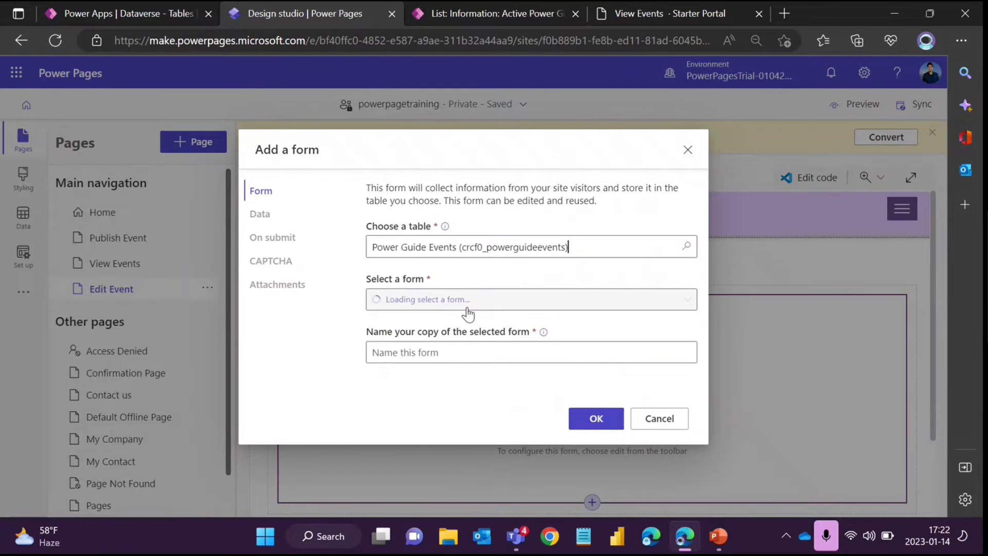
click(440, 305)
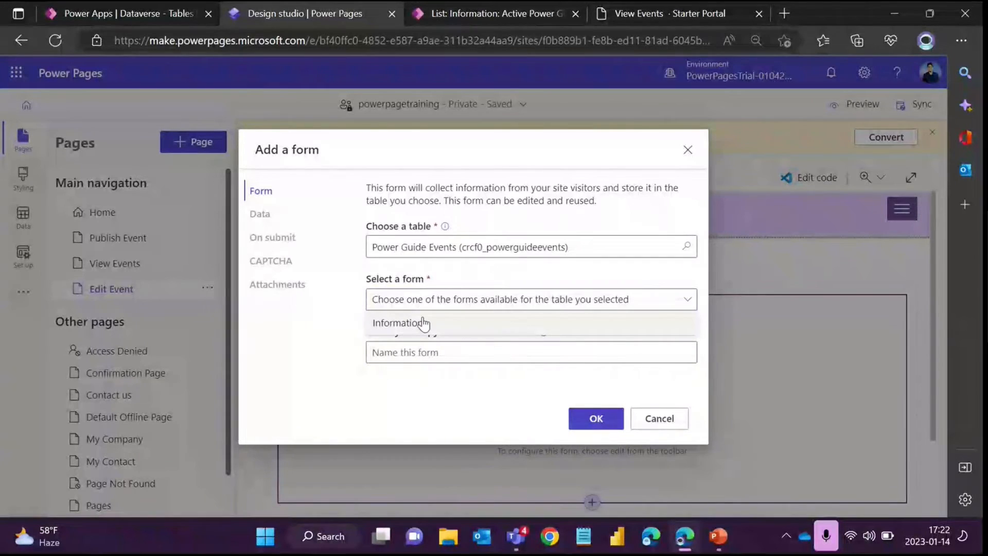
click(415, 323)
Name the copy of the selected form "Edit Event Details".
click(413, 352)
key(ctrl+a)
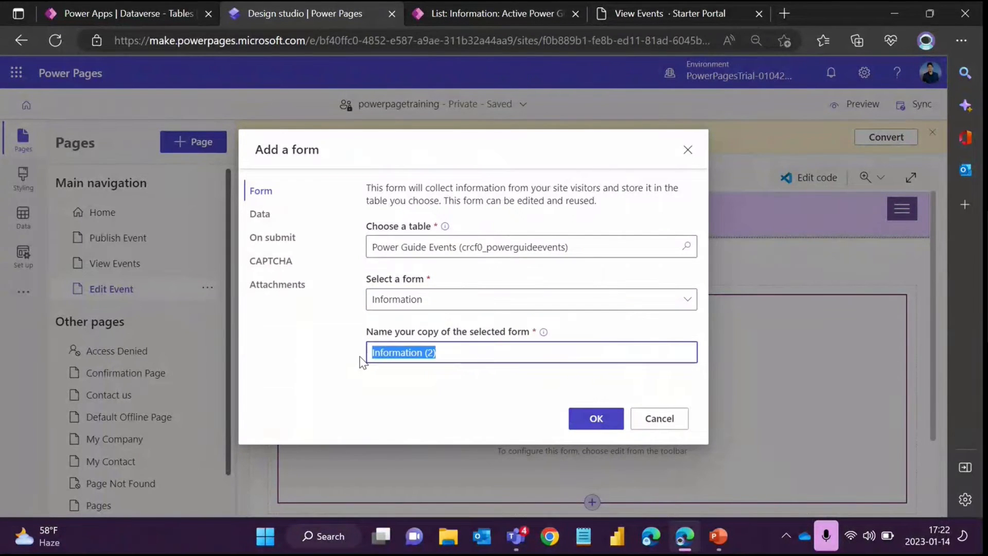
text(Edit)
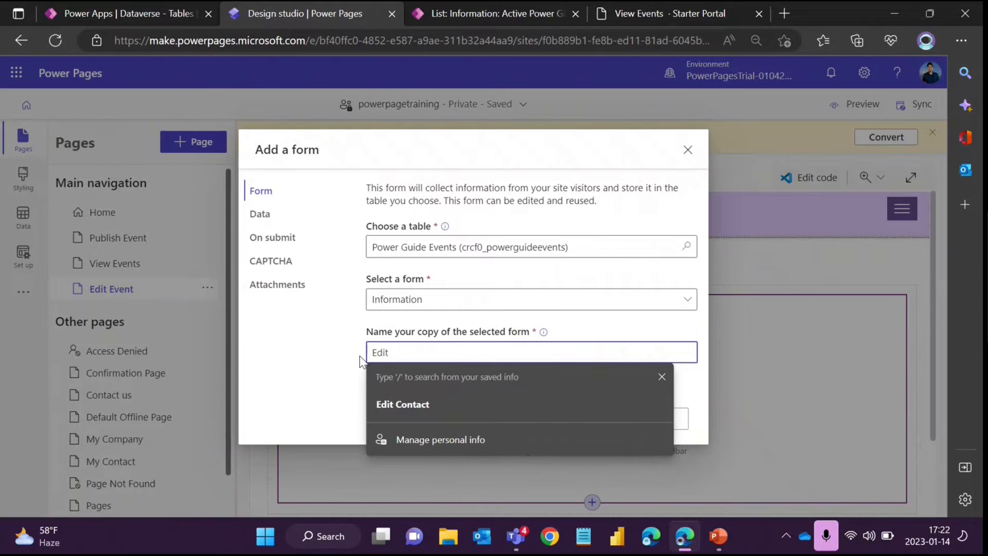
text( Ev)
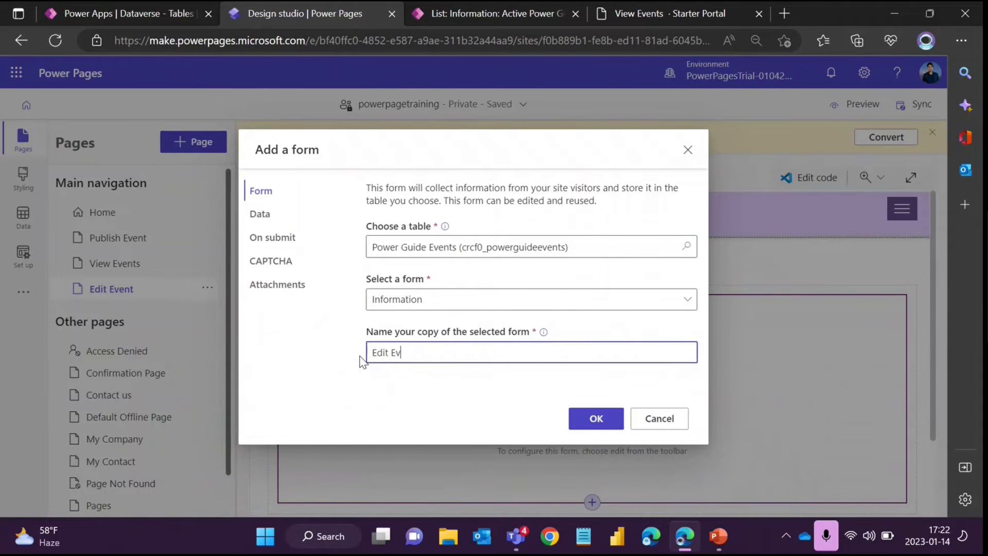
text(ent Details)
Configure the form's data so that it updates an existing record.
click(263, 213)
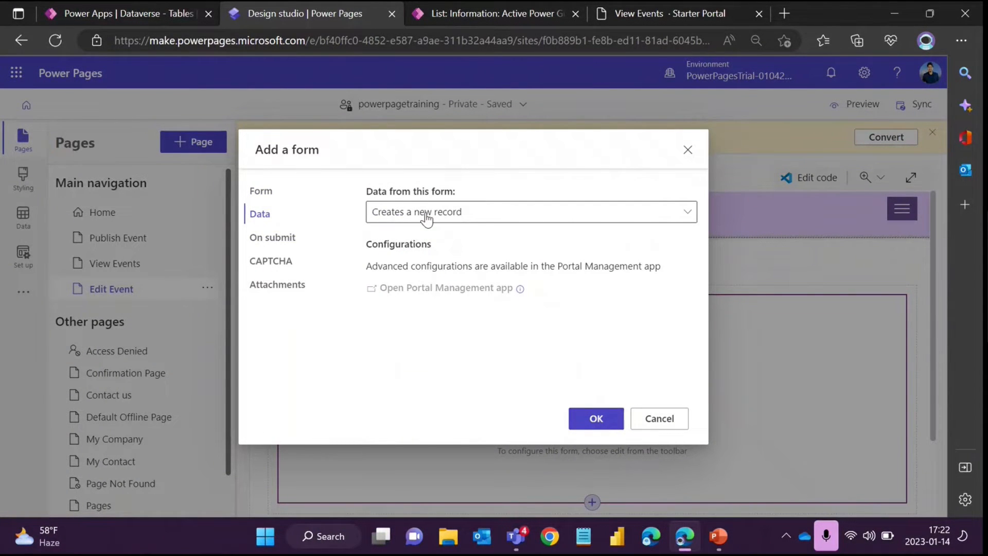
click(425, 218)
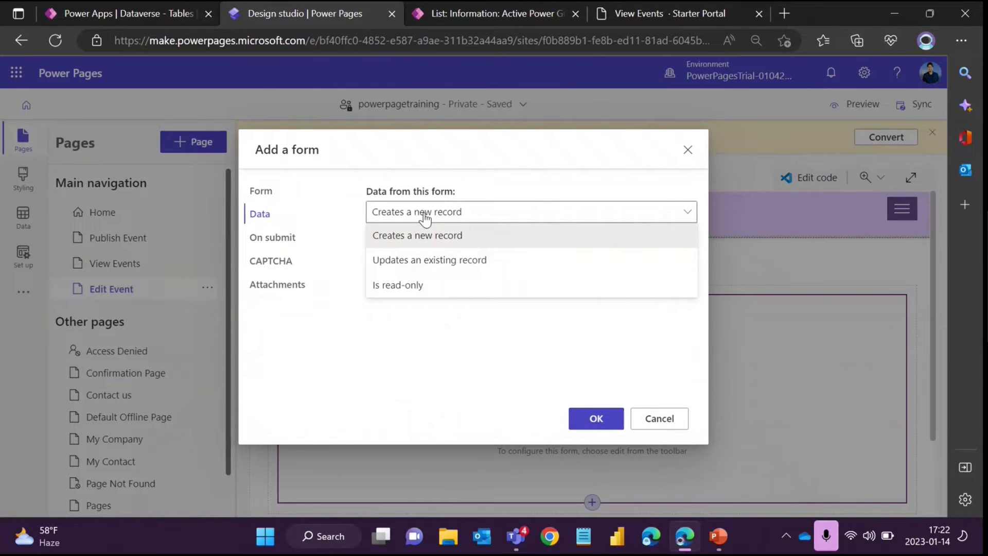
click(423, 267)
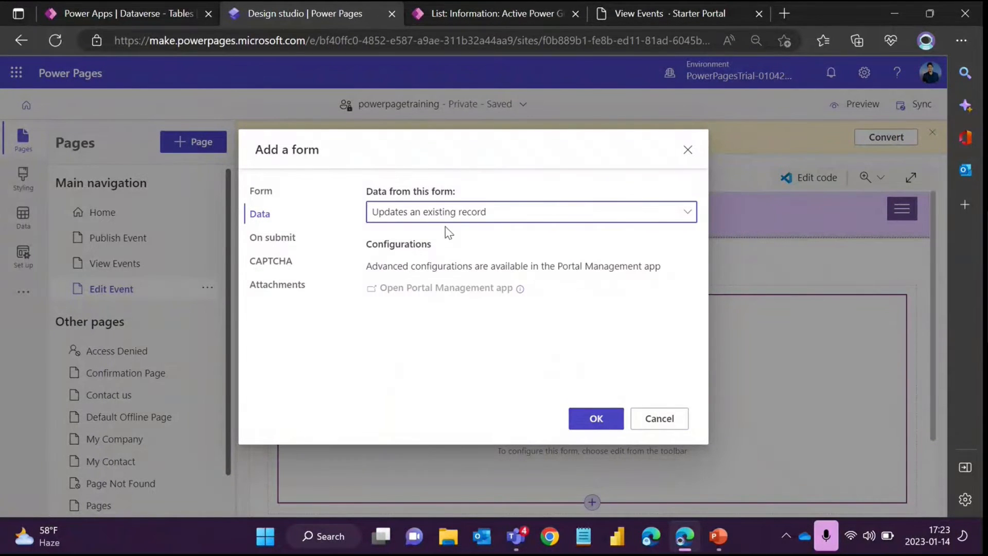
Set the form's on-submit message to "Your details have been updated".
click(277, 239)
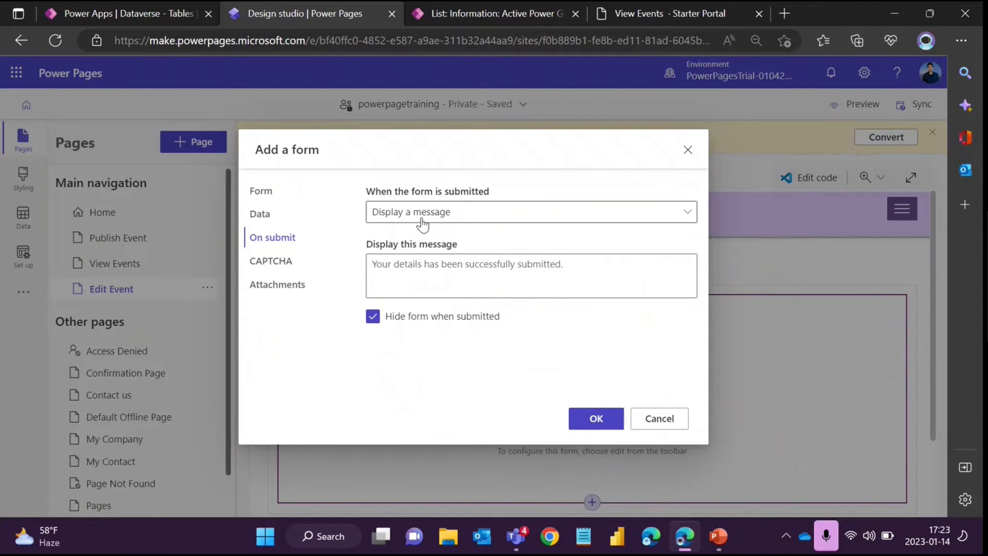
click(449, 273)
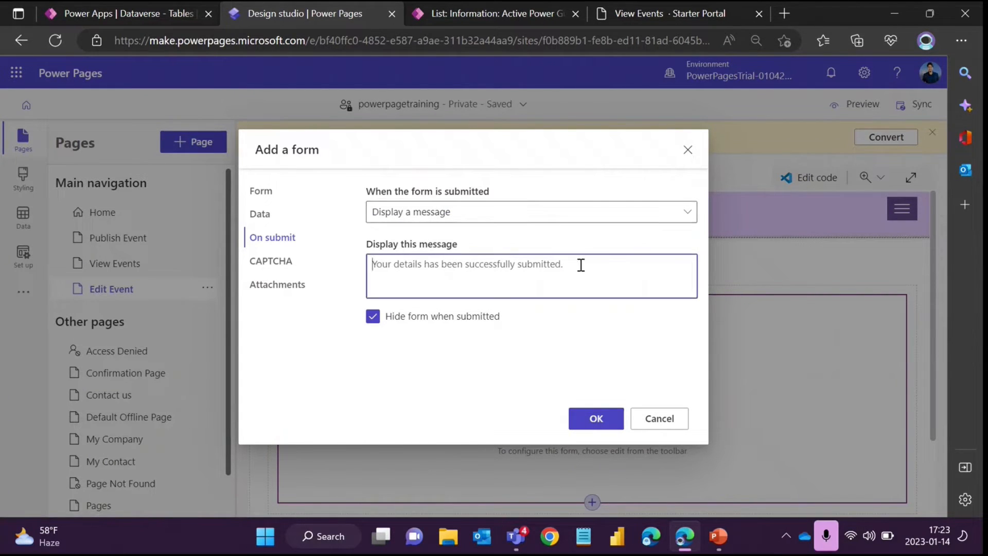
text(Y)
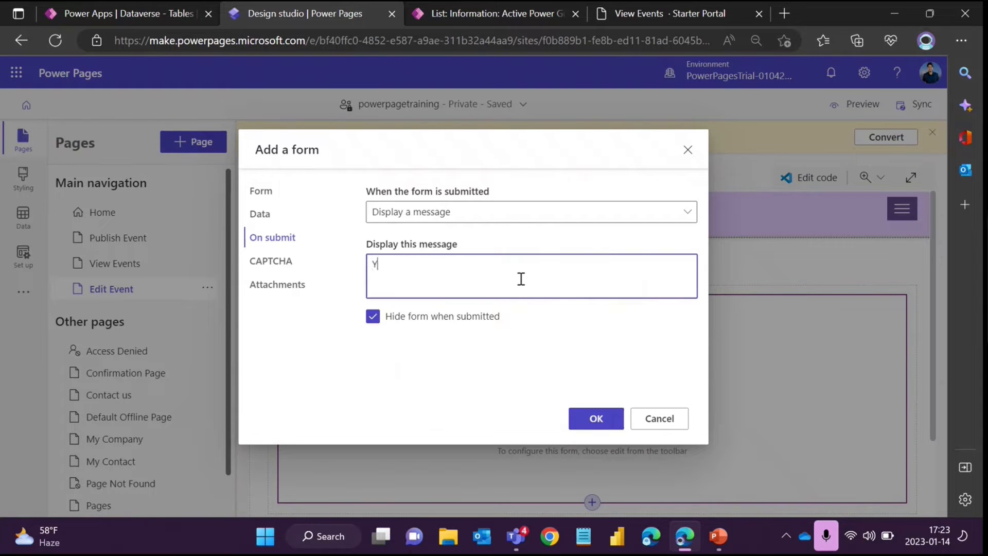
text(our upda)
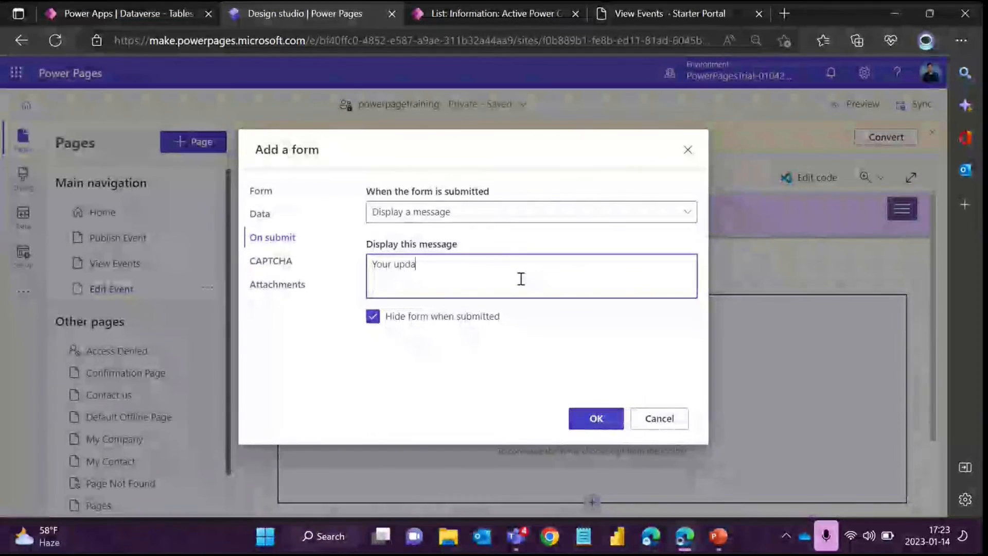
key(BackSpace)
key(BackSpace)
key(BackSpace)
key(BackSpace)
text(details)
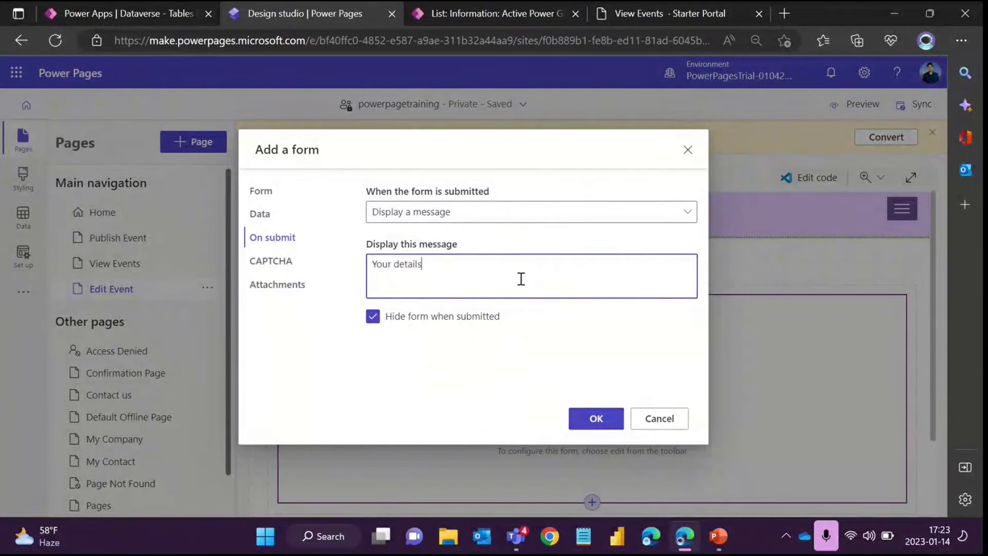
text( have been u)
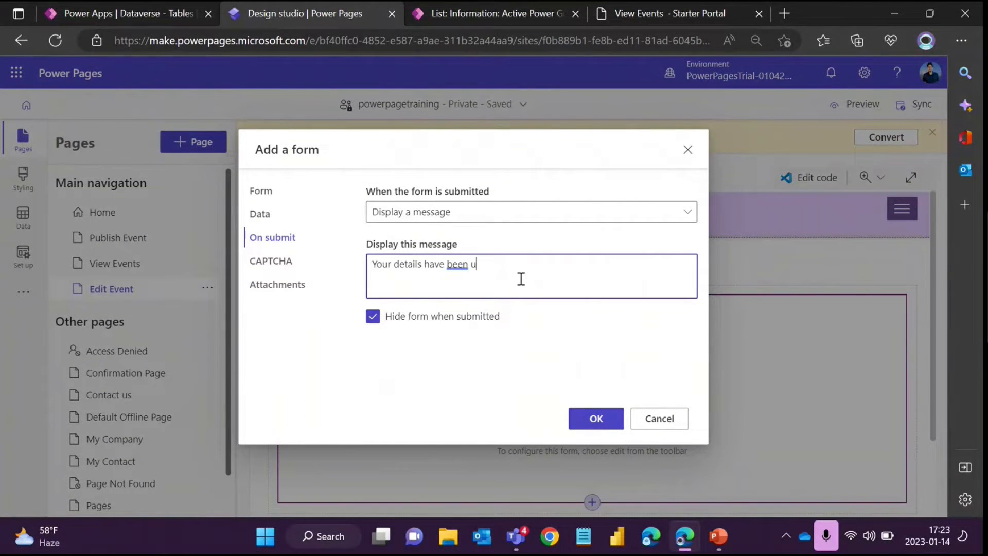
text(pdated)
click(551, 343)
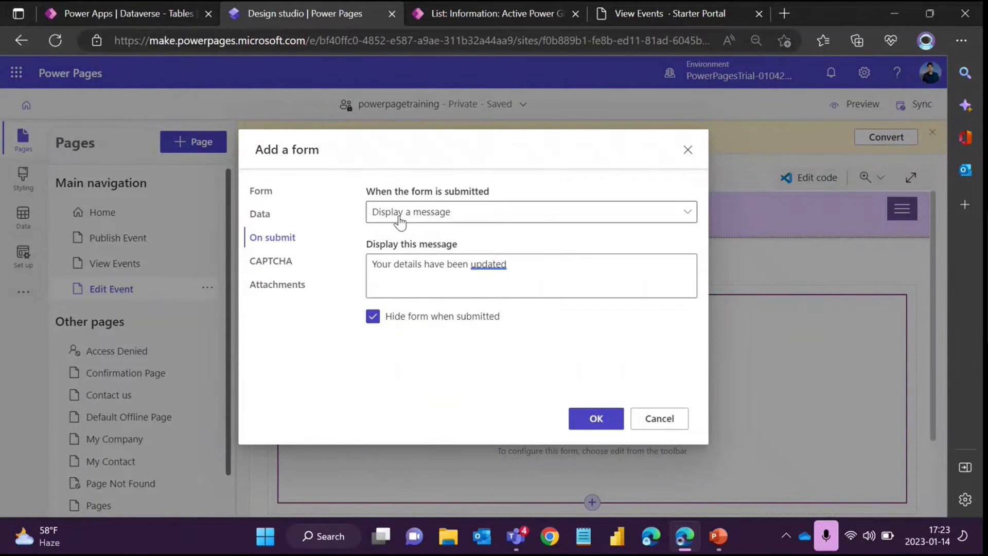
Turn off hiding the Edit Event Details form when it is submitted, keeping the update message.
drag(372, 264, 542, 268)
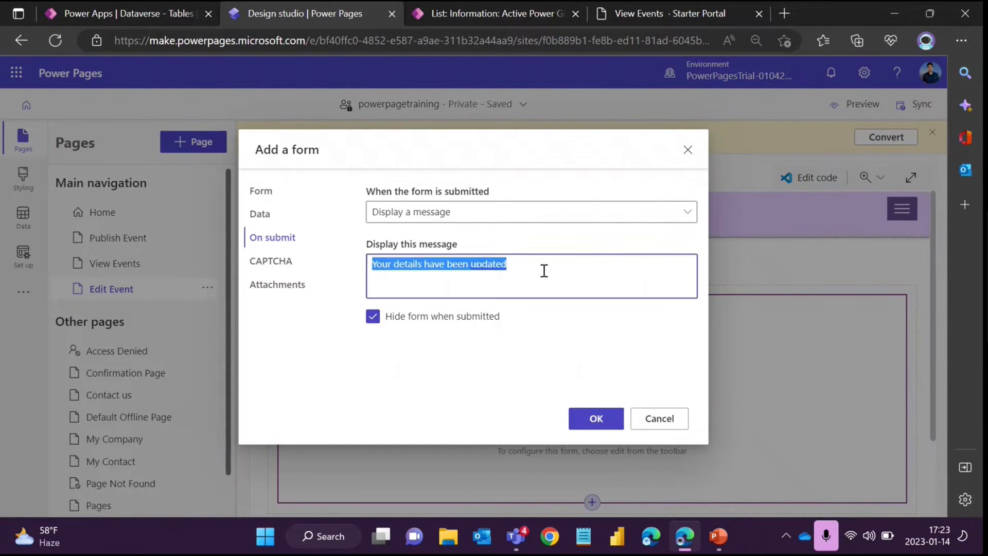
click(502, 354)
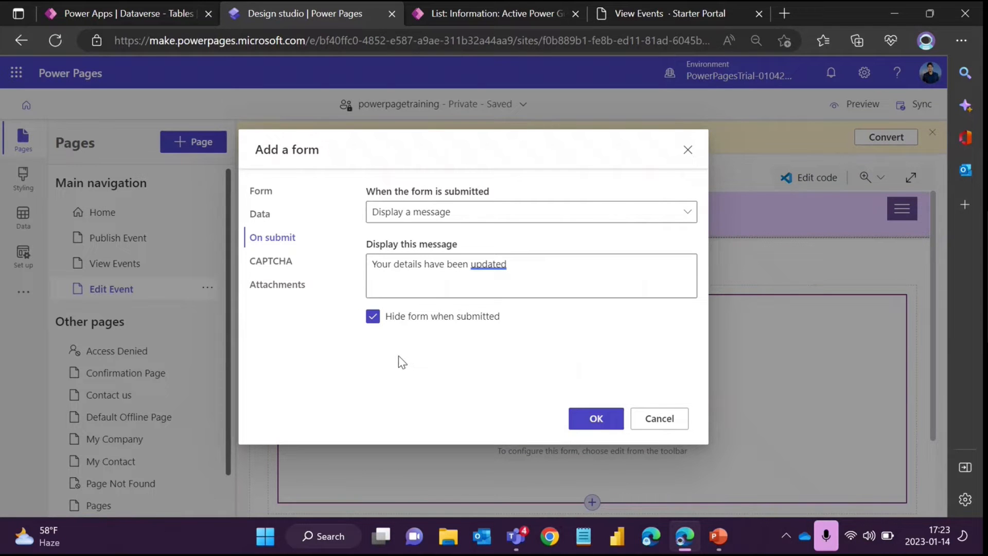
click(374, 321)
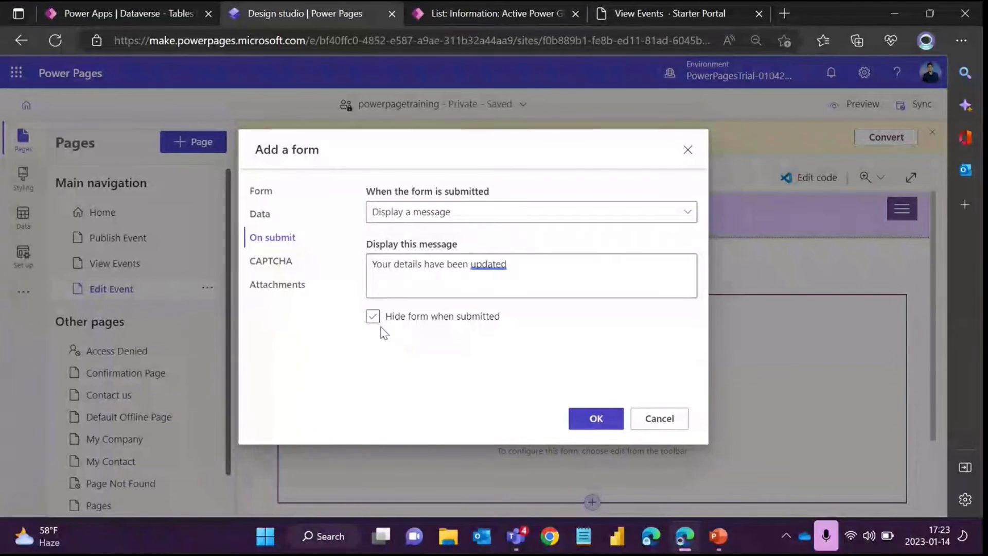
Leave CAPTCHA and attachments disabled and finish adding the form to the Edit Event page.
click(288, 269)
click(372, 210)
click(372, 188)
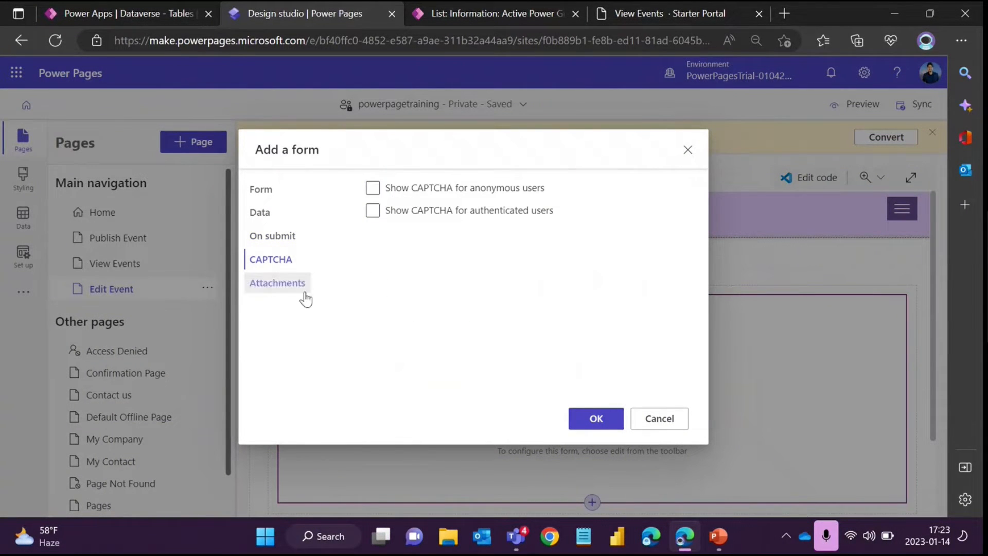
click(304, 292)
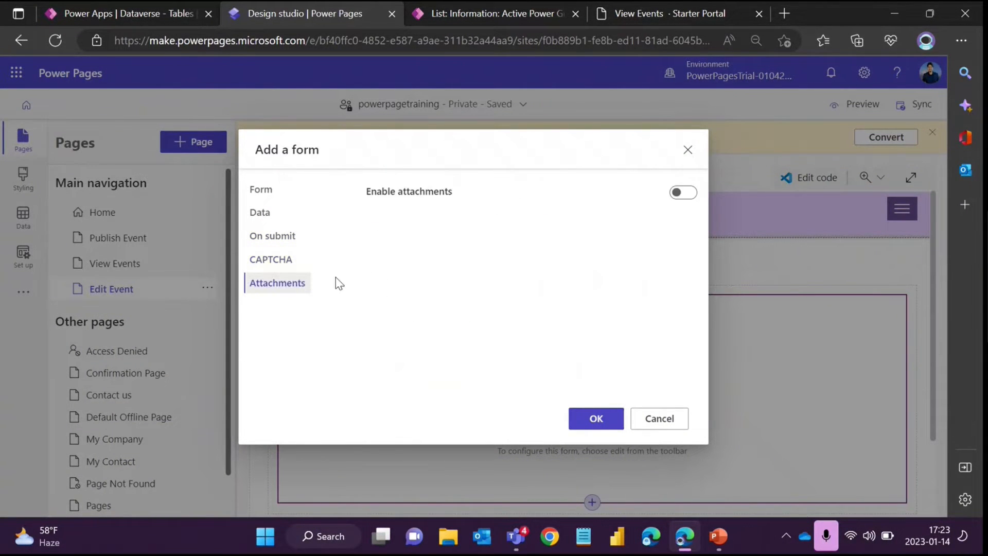
click(596, 418)
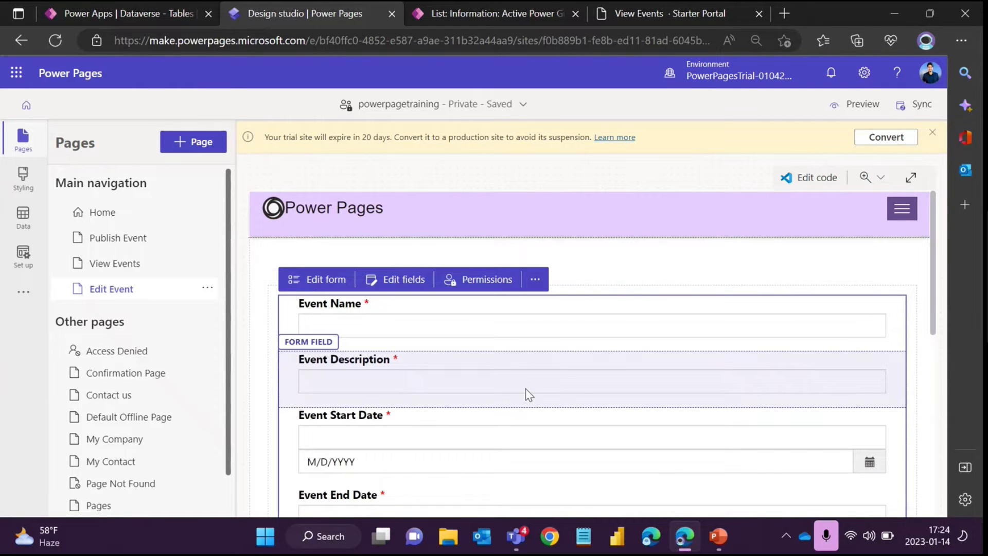
scroll(480, 365, down, 5)
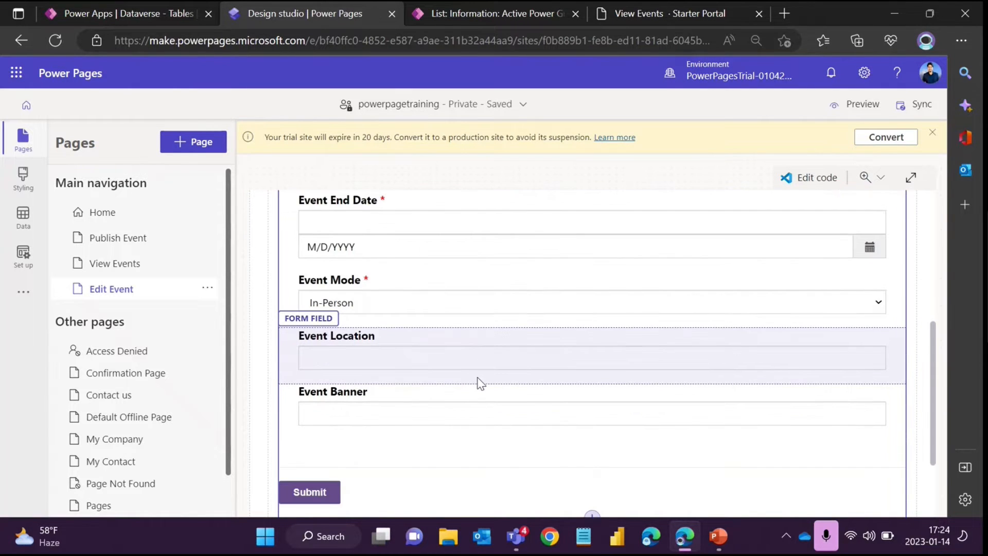
scroll(481, 383, up, 5)
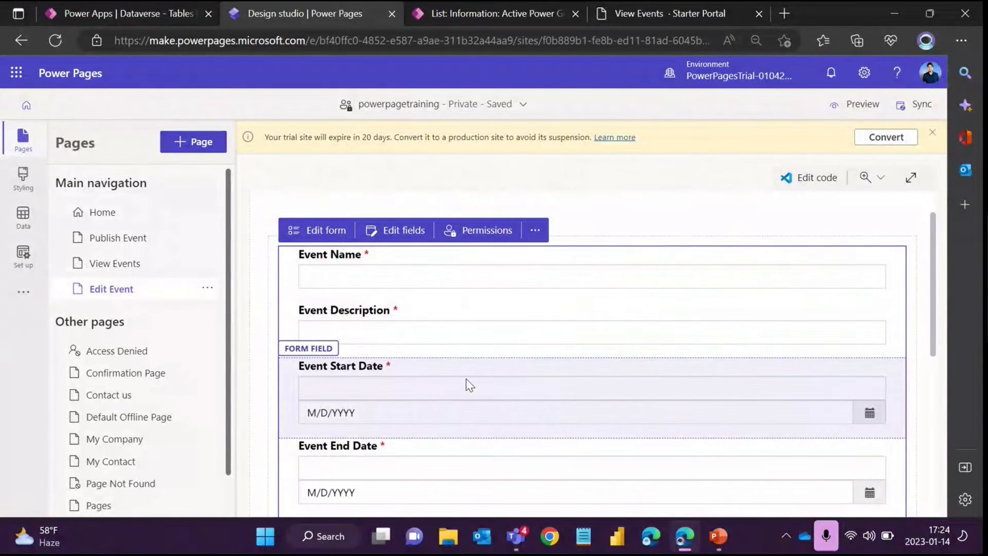
Reopen the form's data settings and open its advanced configuration in the Portal Management app.
click(334, 231)
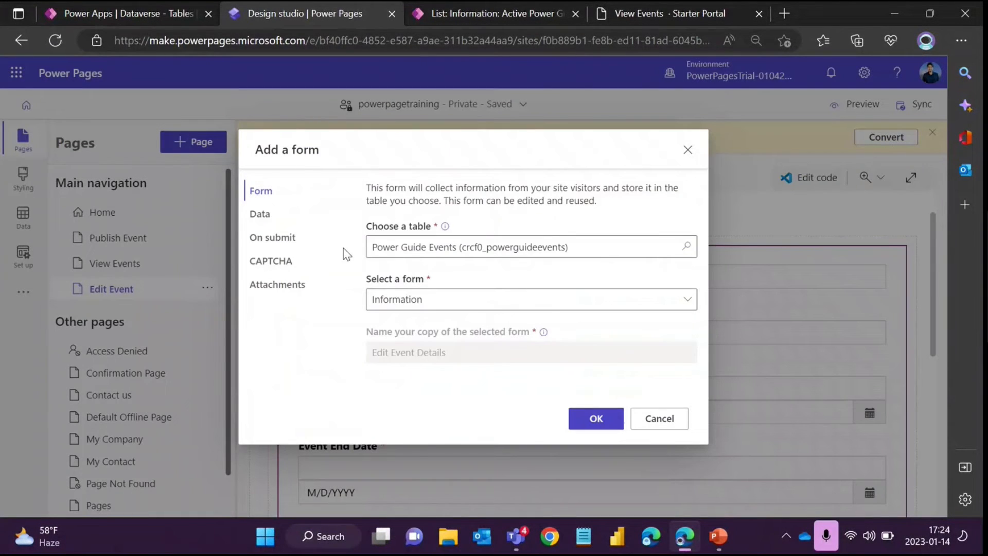
click(272, 215)
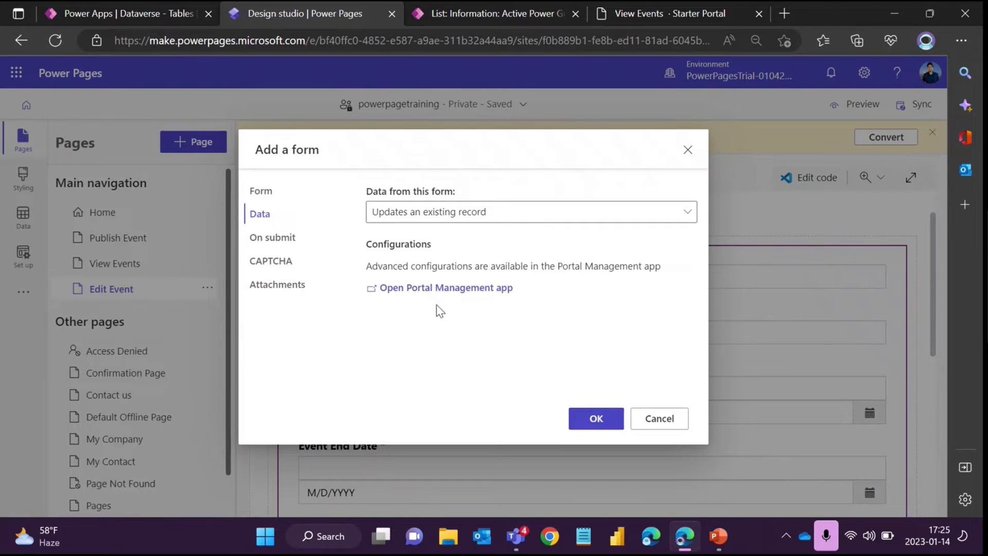
click(445, 286)
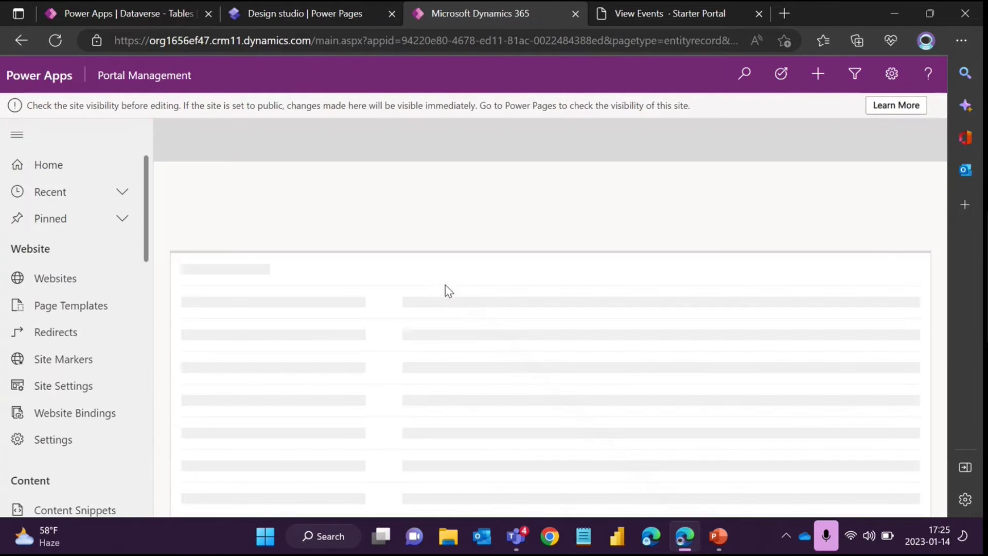
Examine the Edit Event Details basic form's mode, record source type options, record ID parameter name and website.
click(361, 355)
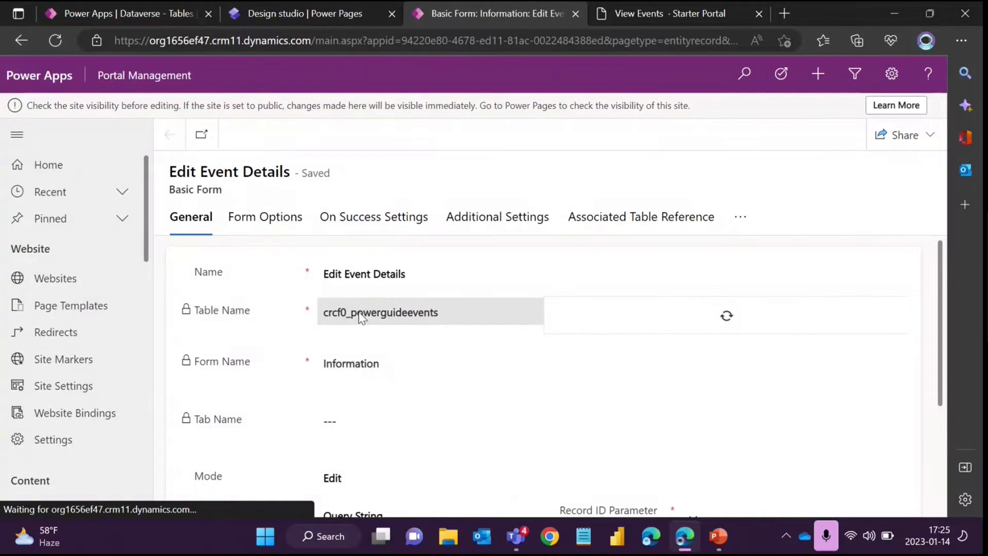
scroll(360, 327, down, 3)
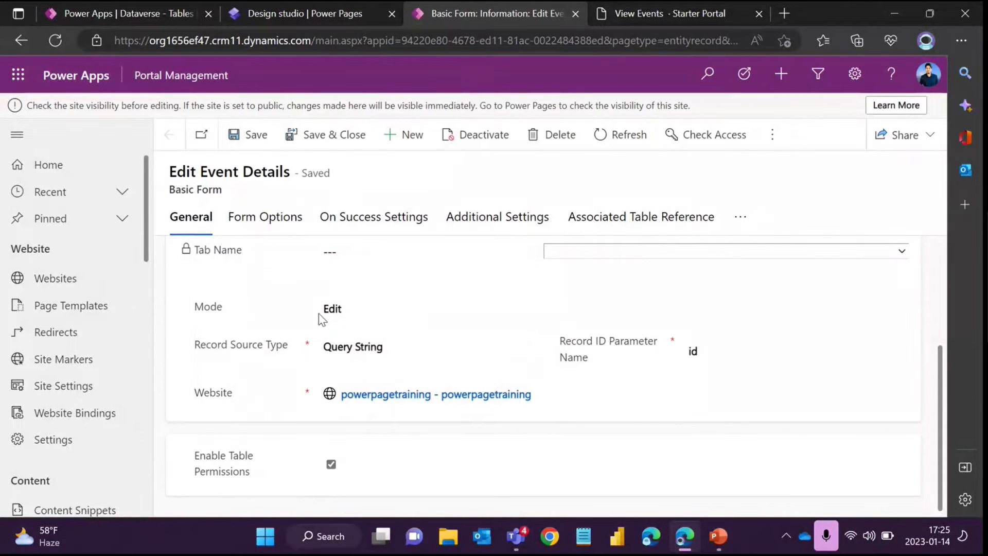
click(345, 315)
click(353, 350)
click(353, 350)
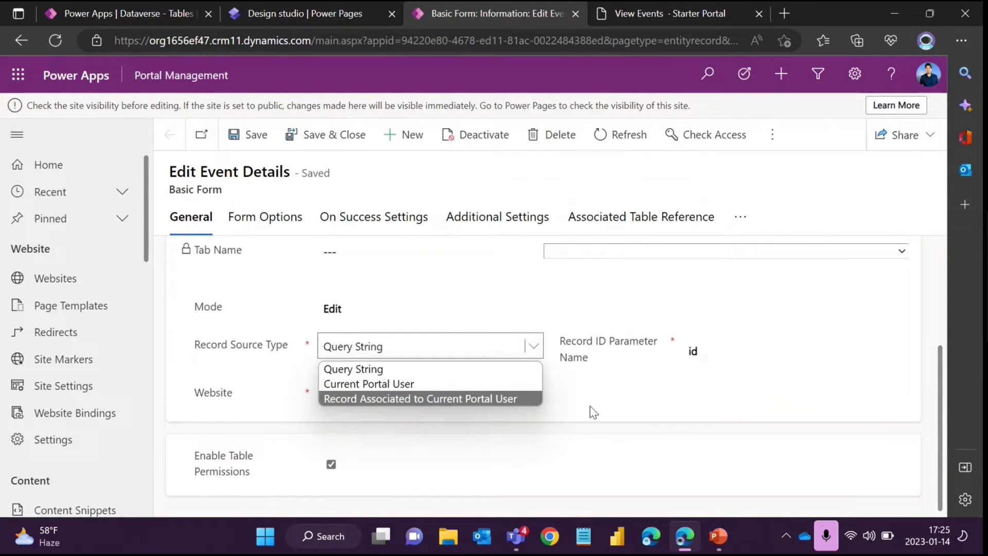
click(327, 351)
click(329, 350)
click(273, 378)
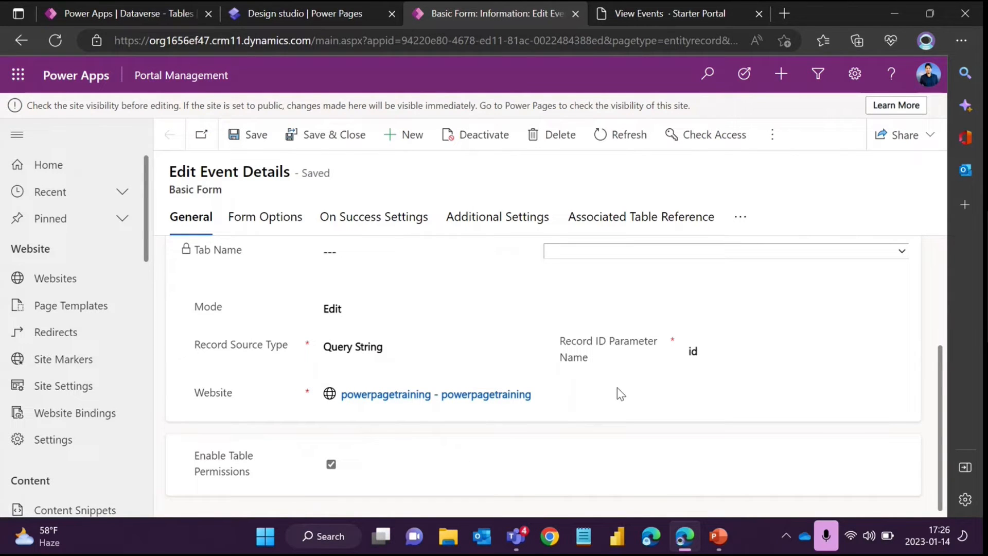
click(696, 354)
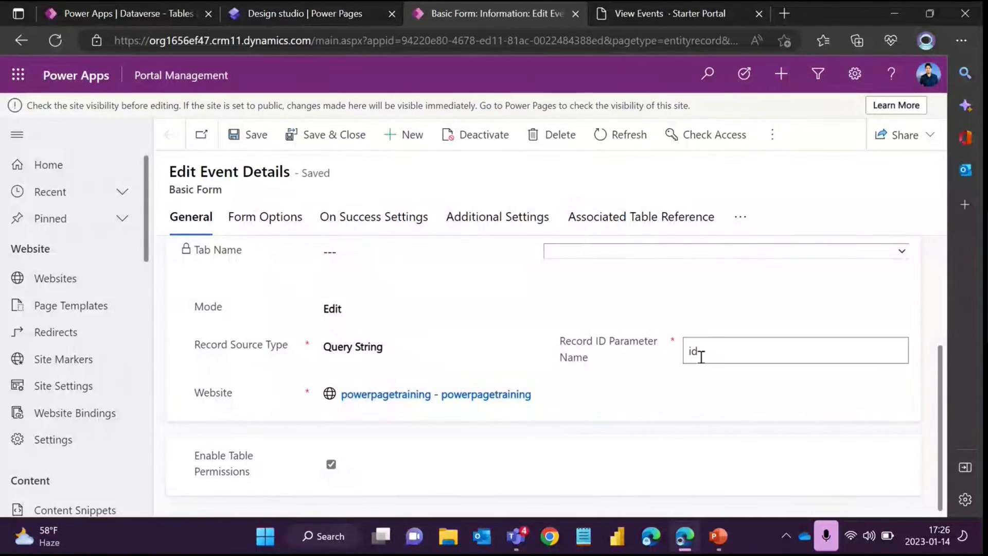
drag(700, 354, 686, 353)
click(623, 387)
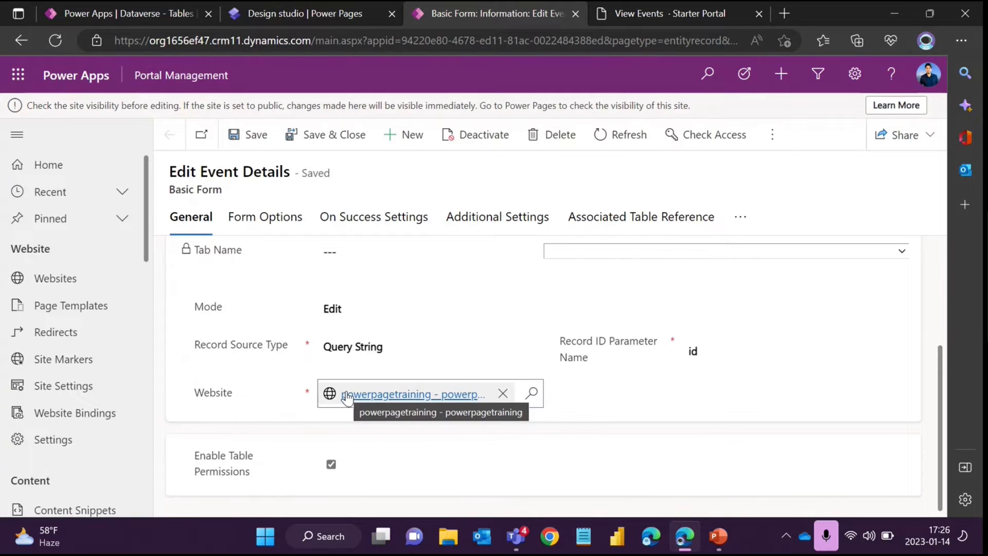
scroll(346, 384, up, 2)
scroll(320, 375, down, 2)
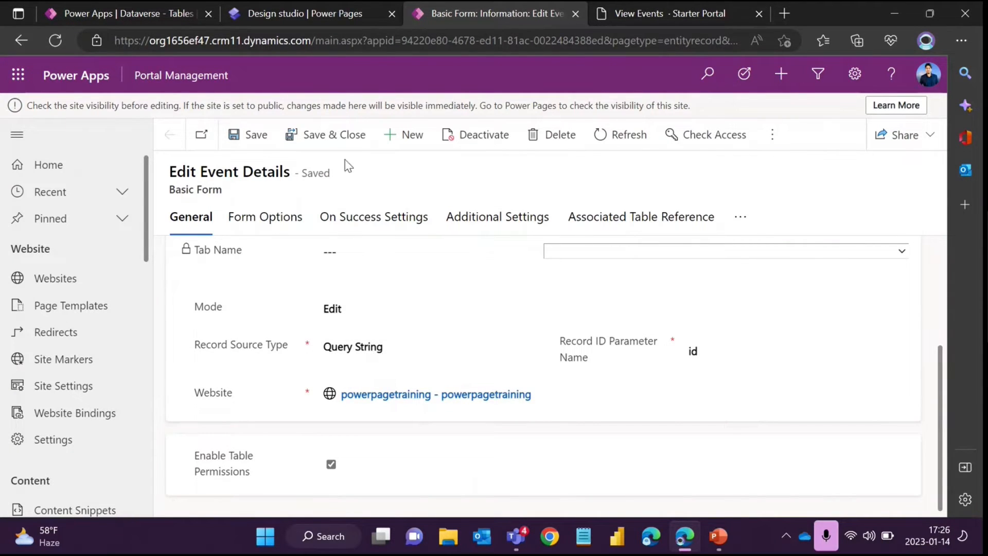
Save and close the basic form record, then return to the design studio and confirm the form settings.
click(337, 135)
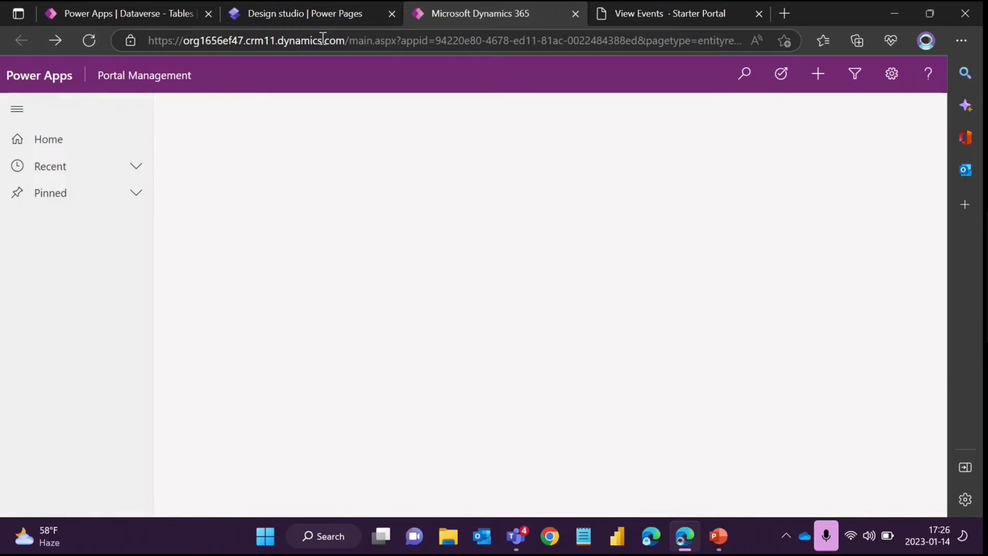
click(313, 17)
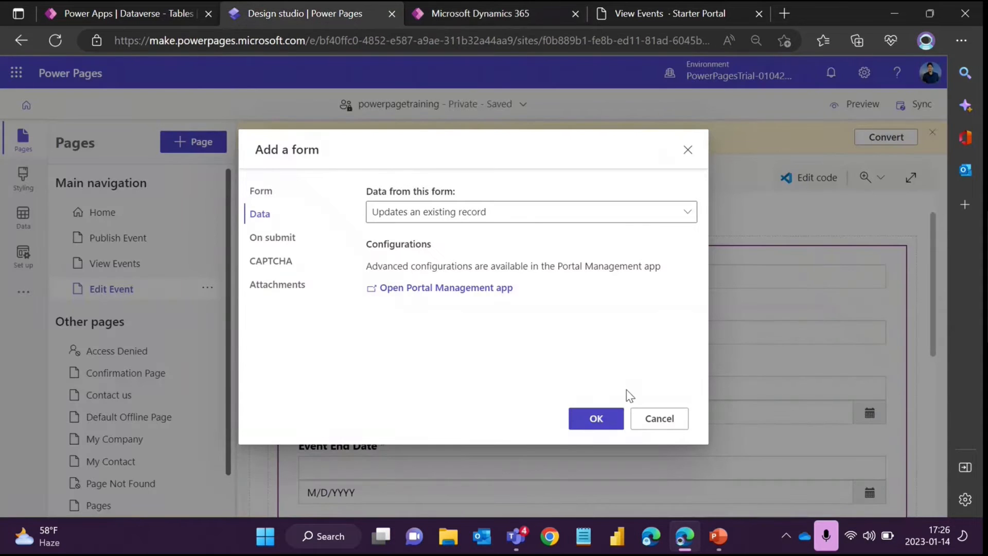
click(595, 418)
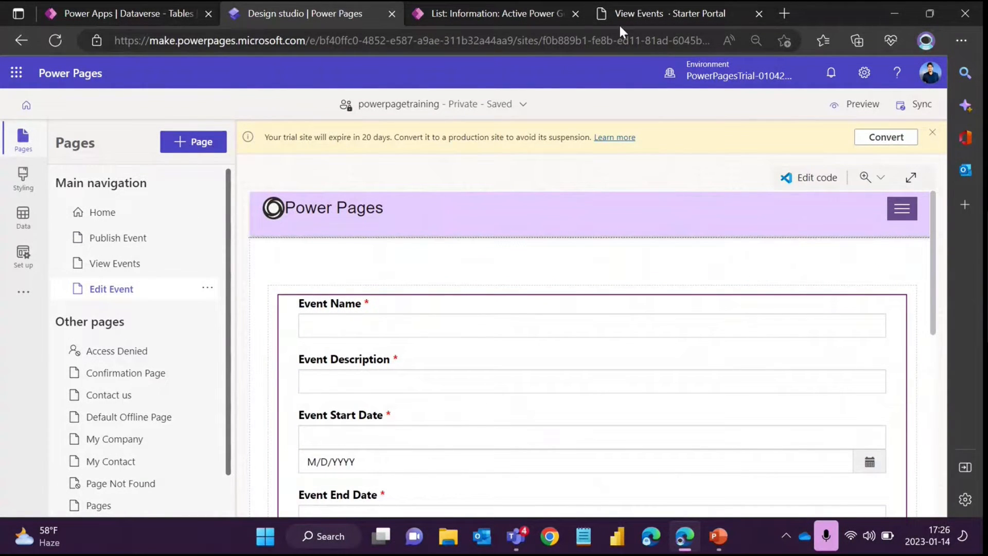
Move the Edit Event page out of the main navigation to Other pages.
click(634, 12)
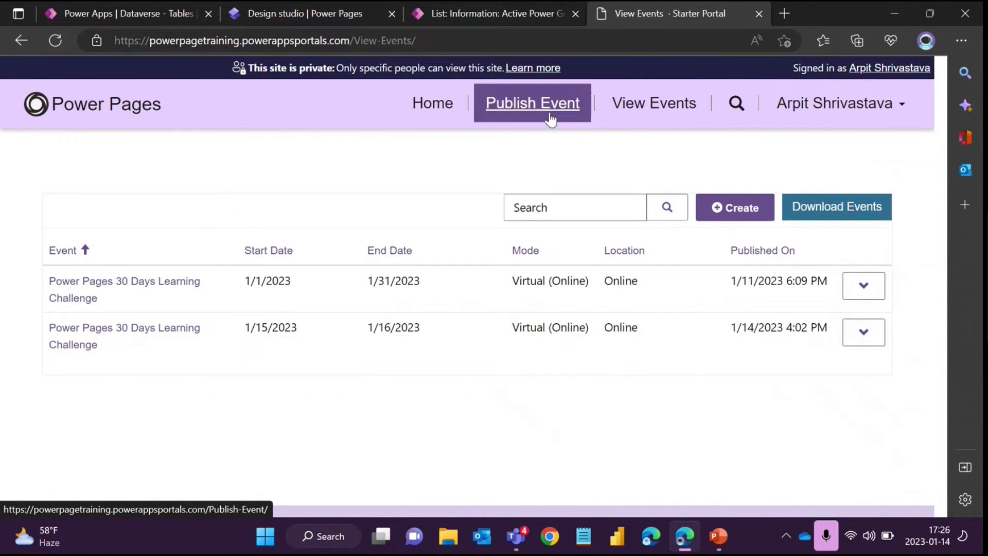
click(333, 11)
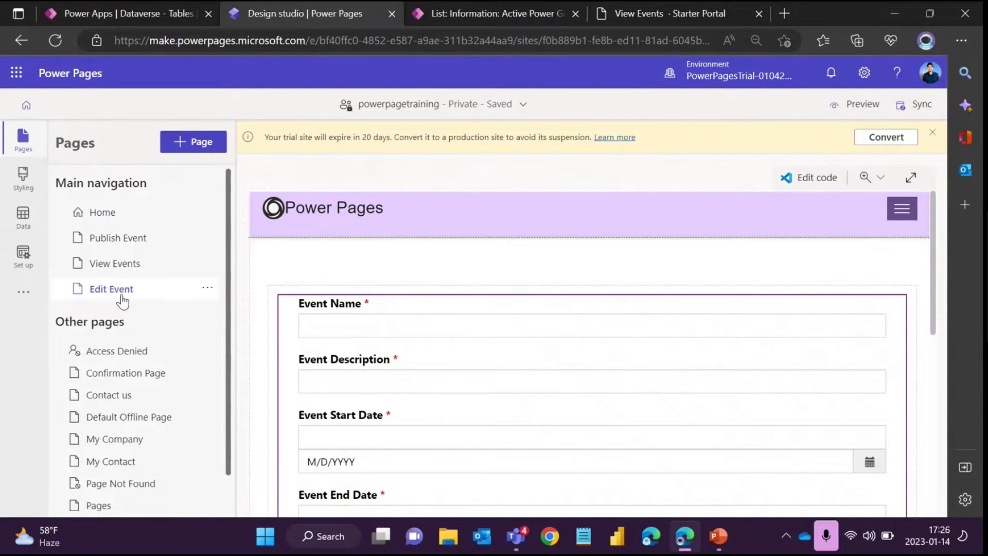
mouse_move(392, 286)
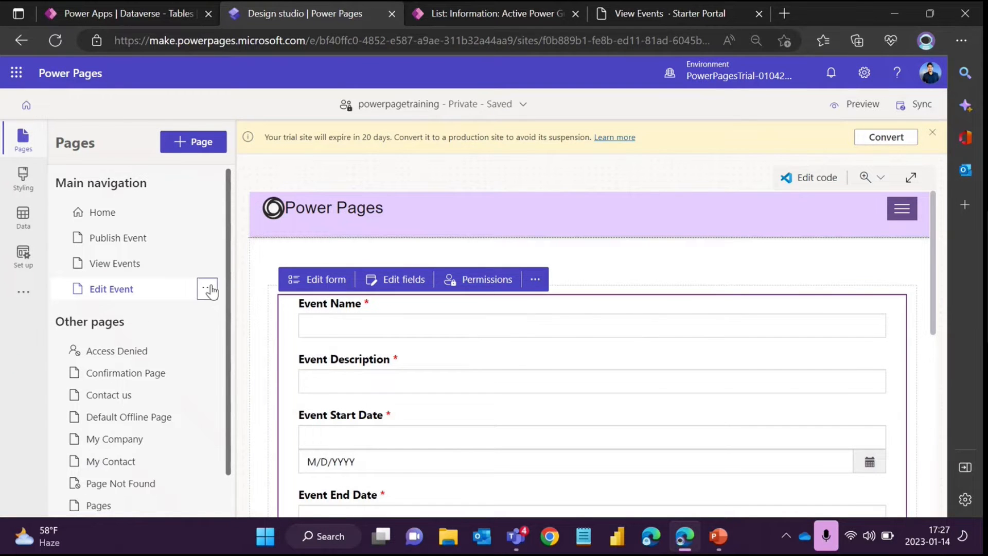
click(211, 291)
click(277, 315)
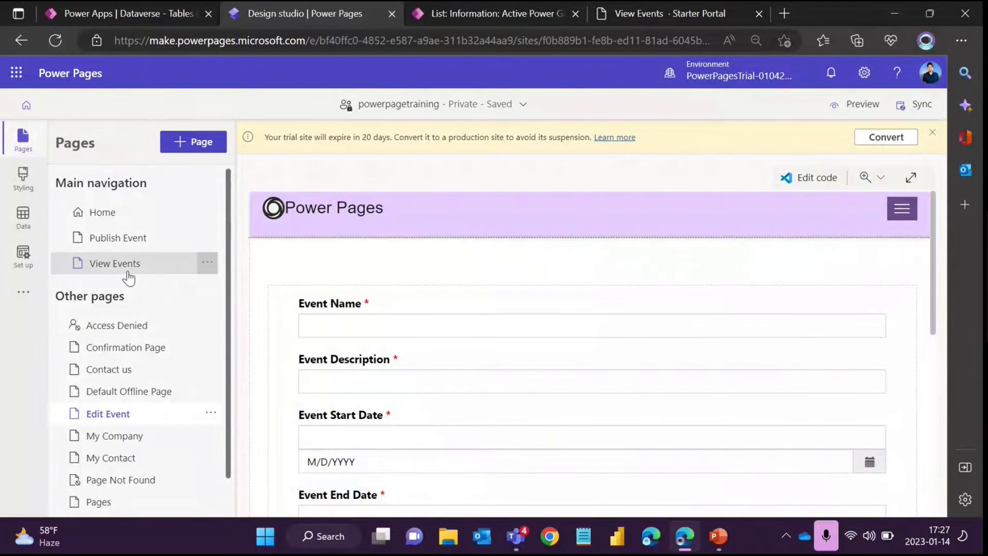
Set the View Events list's view details action to use the Edit Event Details form.
click(129, 278)
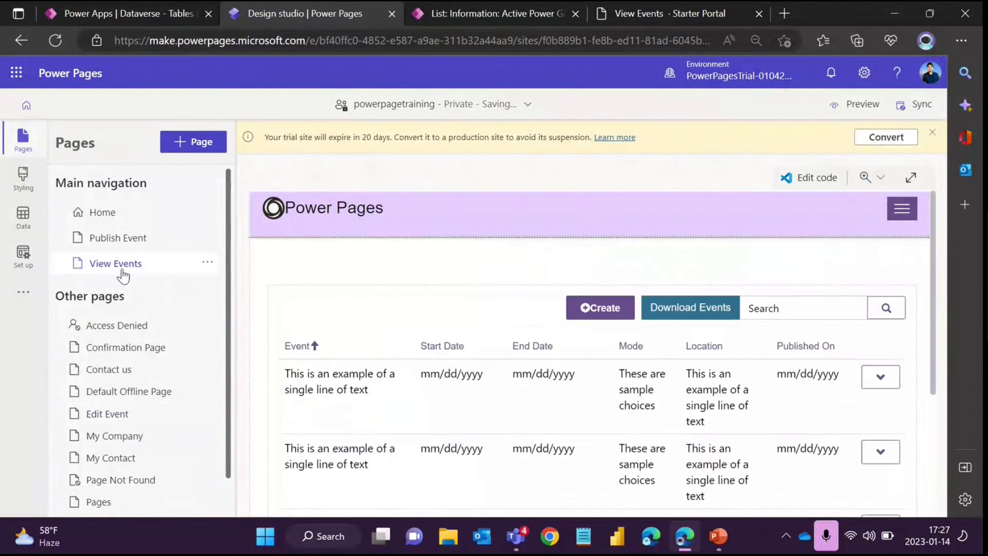
click(376, 310)
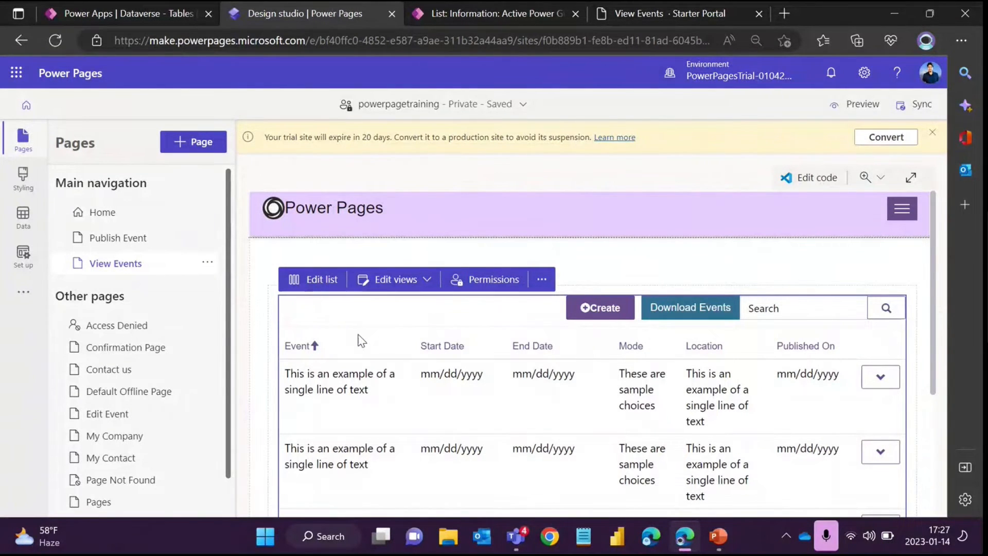
click(315, 283)
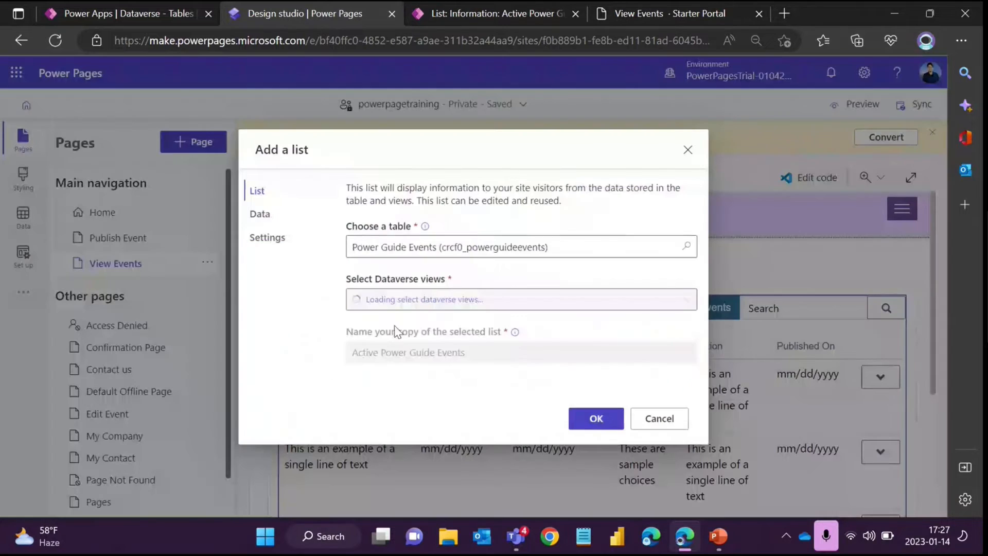
click(265, 216)
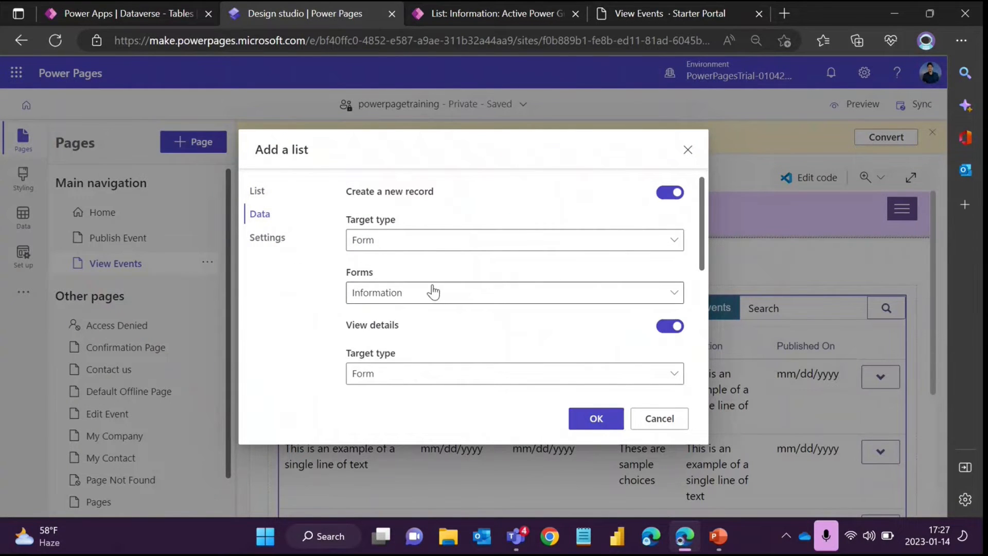
scroll(434, 292, down, 3)
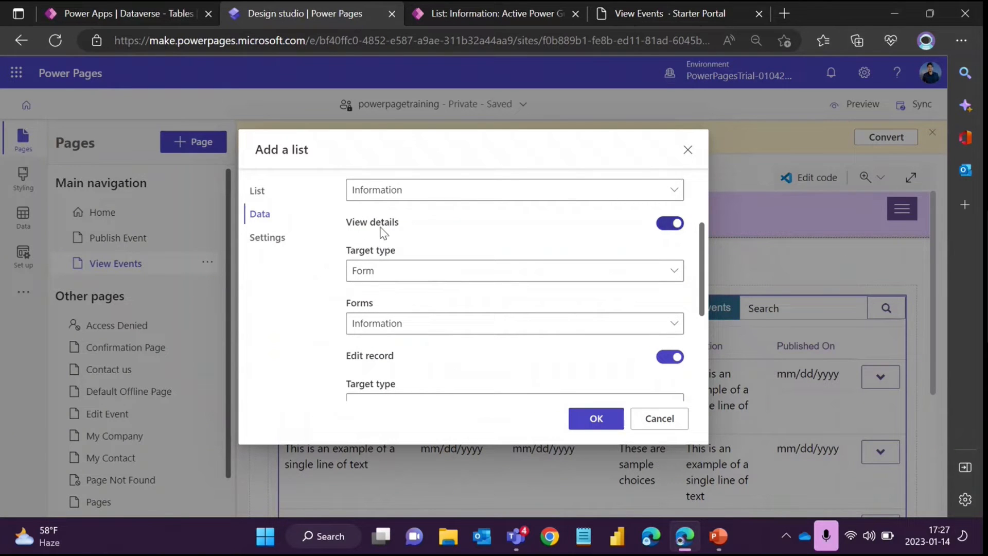
click(407, 329)
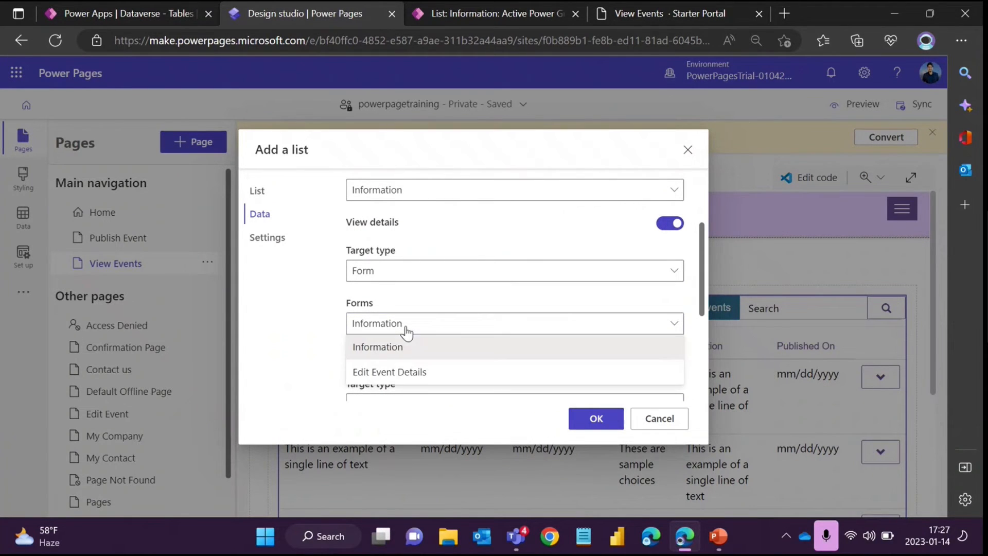
click(395, 372)
Set the list's edit record action to use the Edit Event Details form and save the list settings.
scroll(423, 332, down, 3)
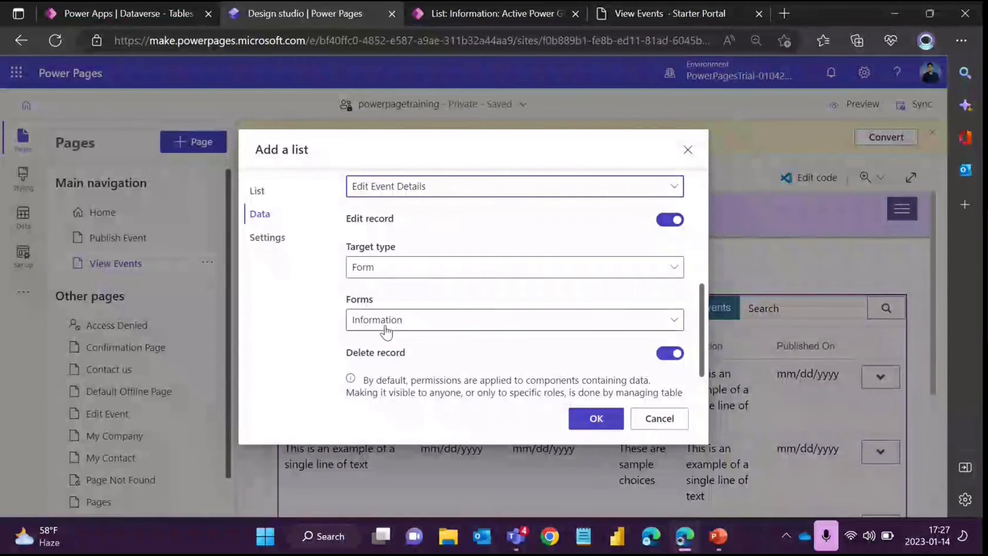
click(385, 330)
click(398, 370)
scroll(402, 370, down, 2)
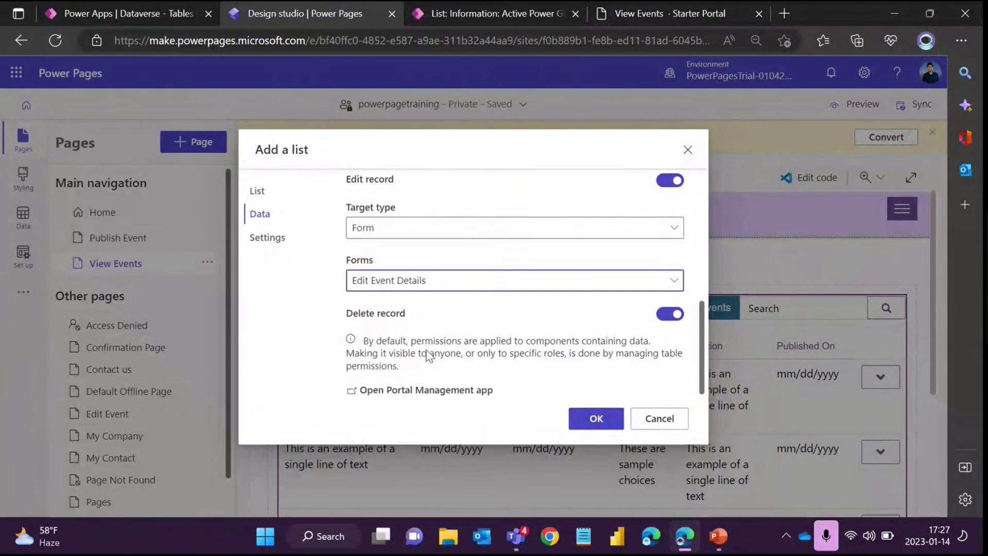
click(592, 419)
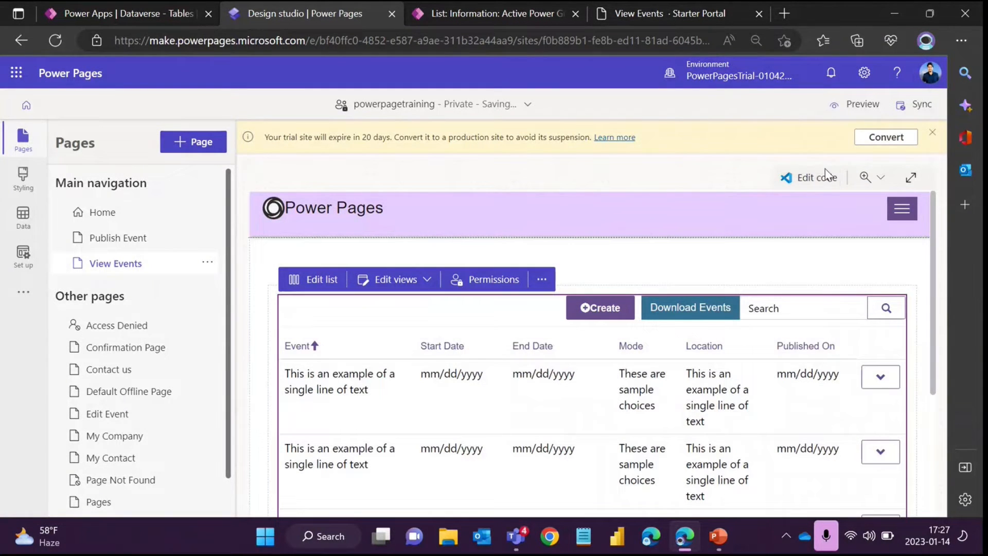
click(827, 177)
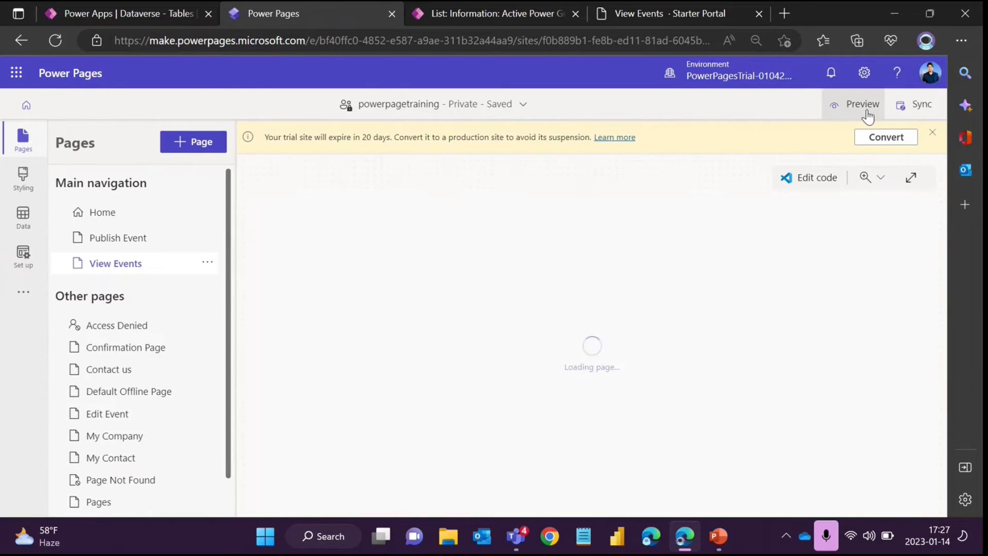
Preview the View Events page and examine the first event's name and mode in the list.
click(861, 106)
click(841, 146)
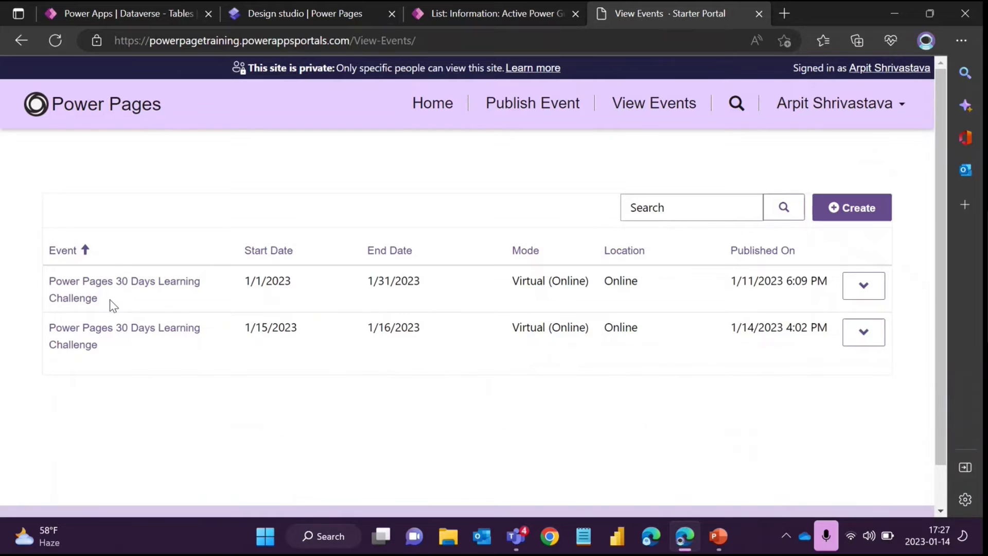
drag(99, 296, 27, 286)
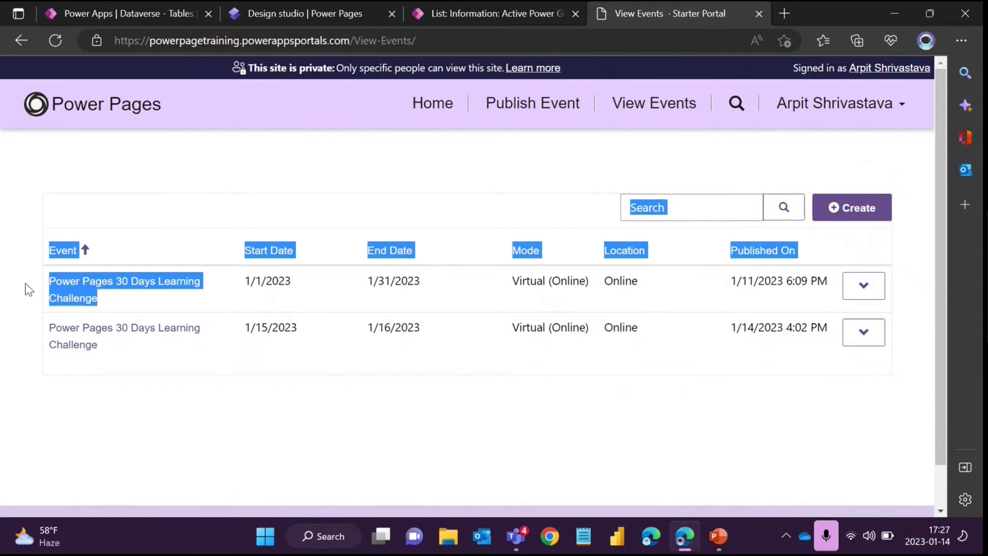
click(606, 410)
drag(499, 280, 603, 286)
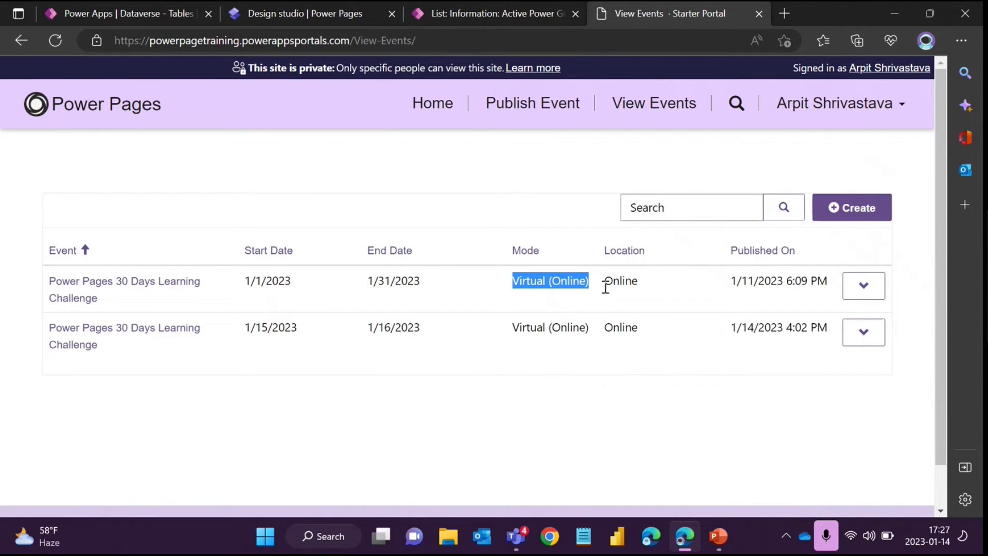
click(619, 385)
drag(497, 287, 603, 293)
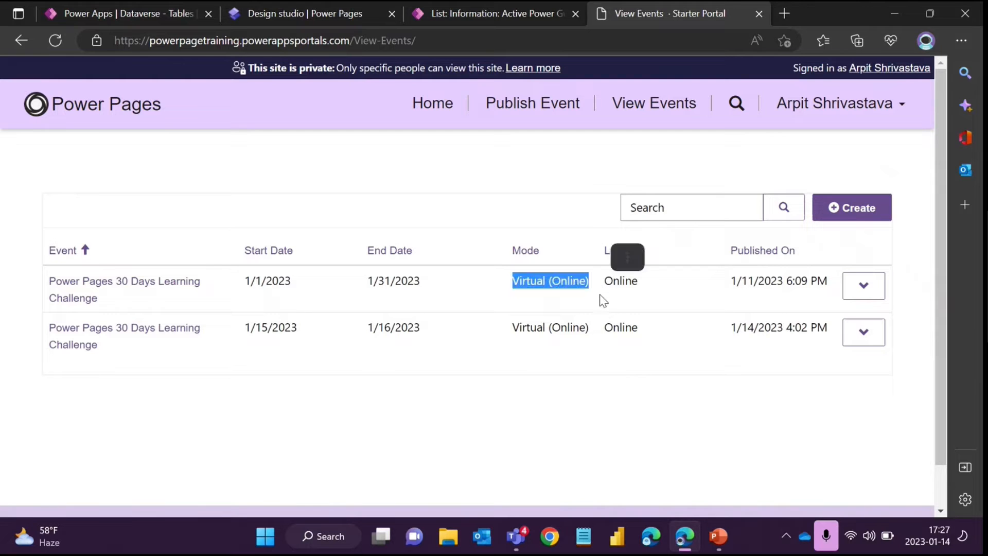
click(662, 393)
Edit the first event from the list, set its Event Mode to In-Person, submit it, and check the mode in the list.
click(864, 287)
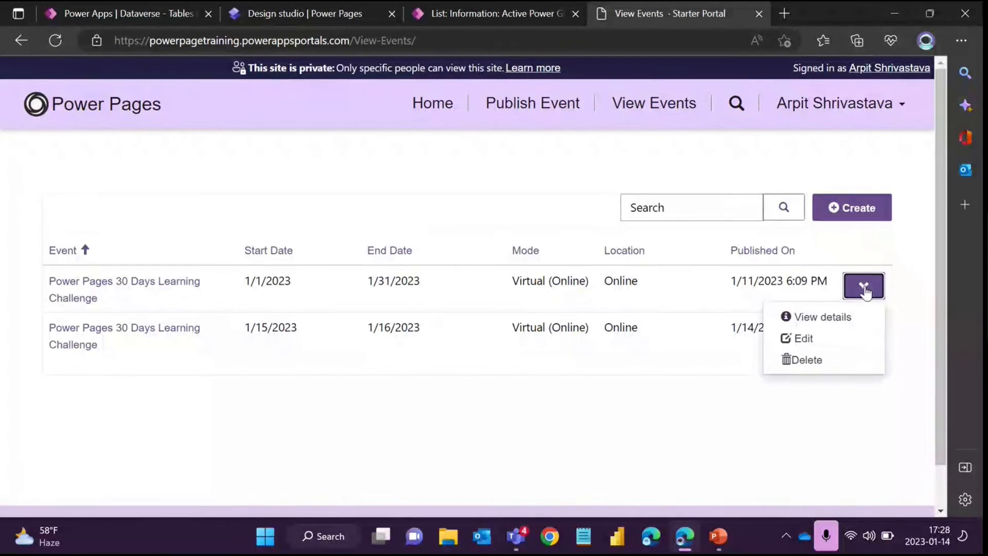
click(811, 338)
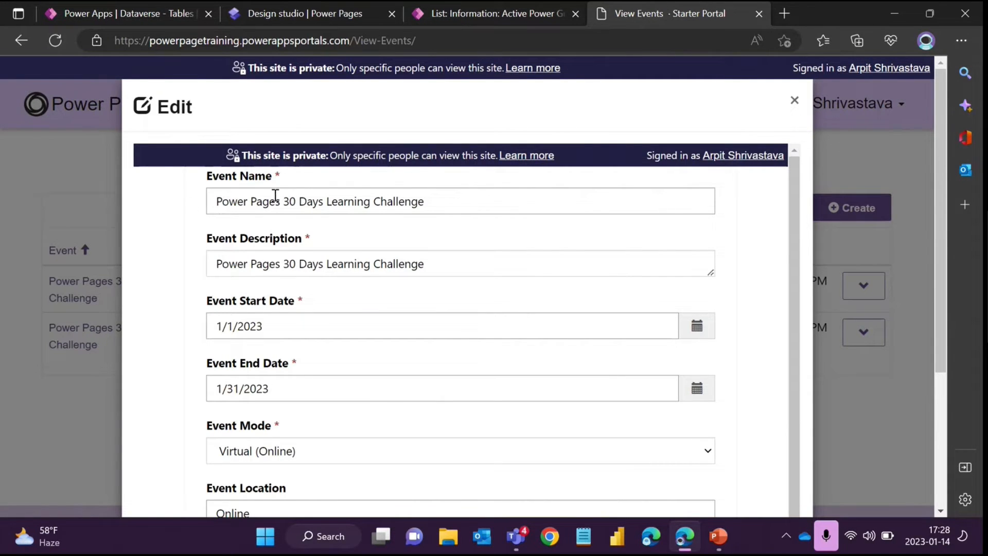
scroll(306, 234, down, 1)
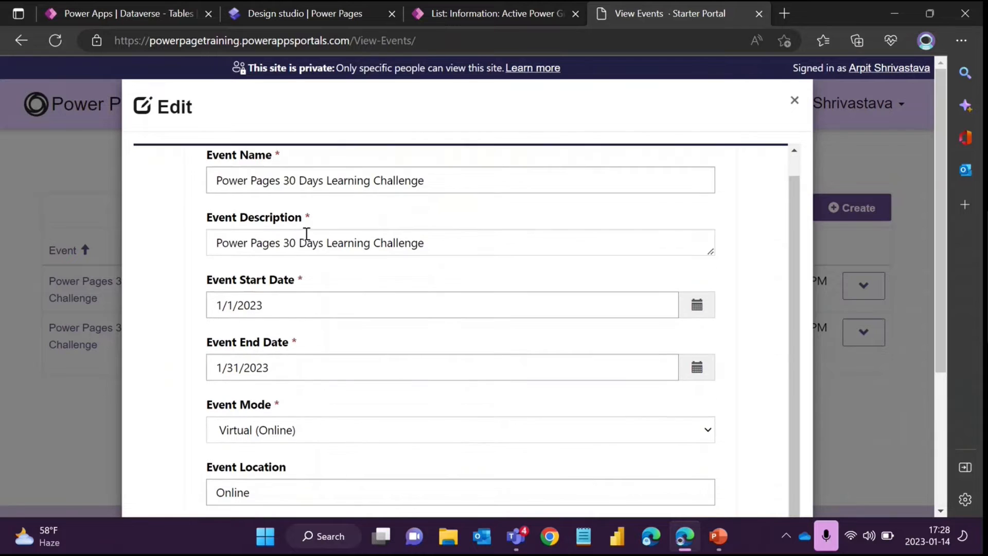
scroll(304, 296, down, 4)
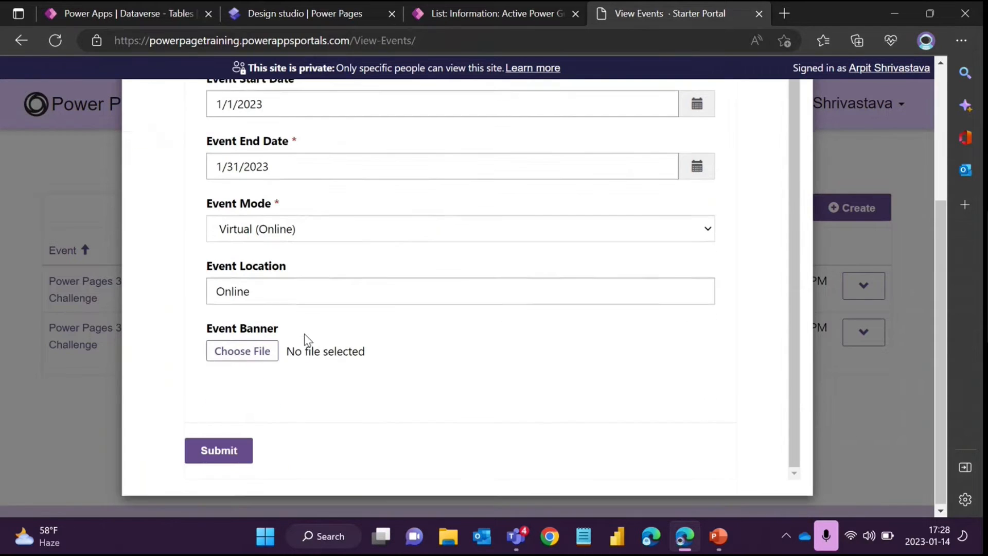
click(298, 225)
click(262, 284)
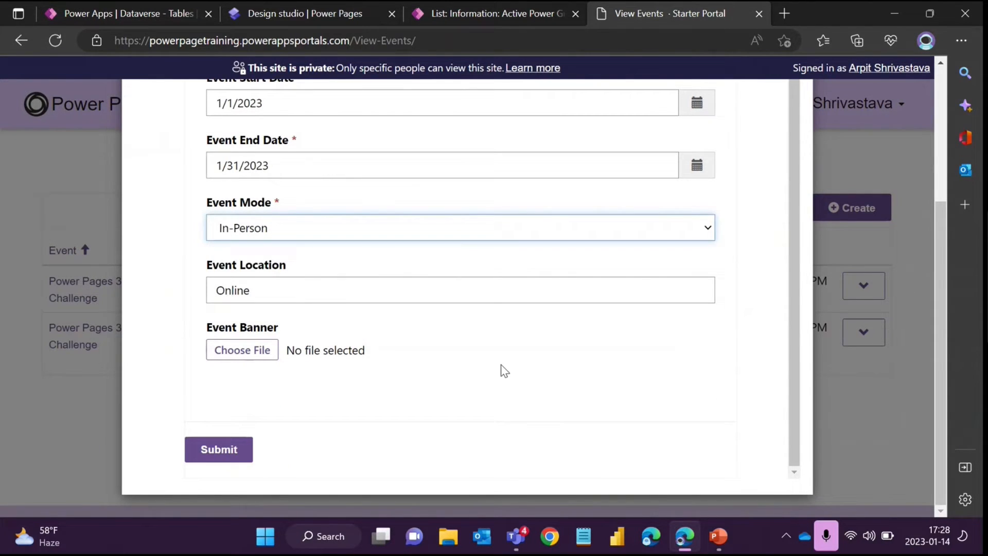
click(216, 453)
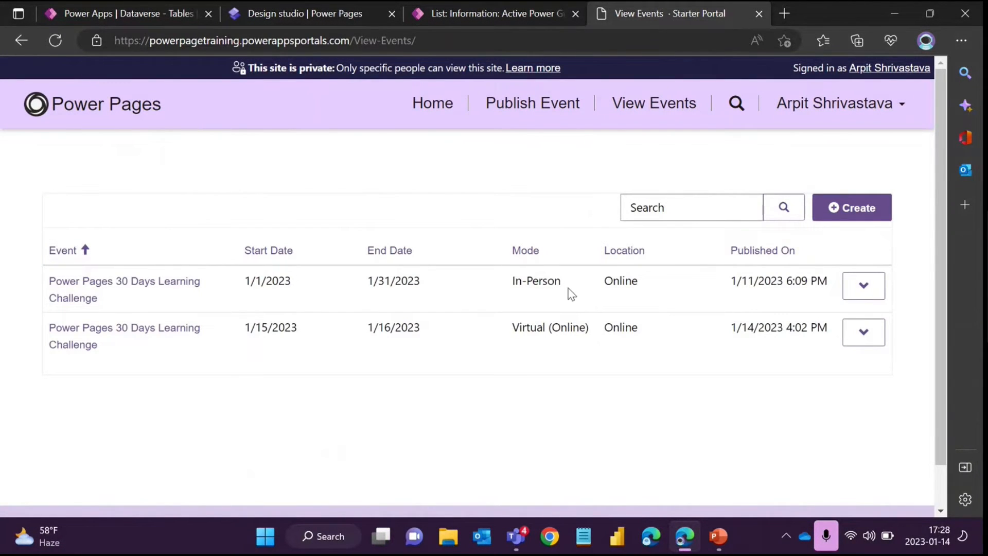
drag(505, 282, 576, 284)
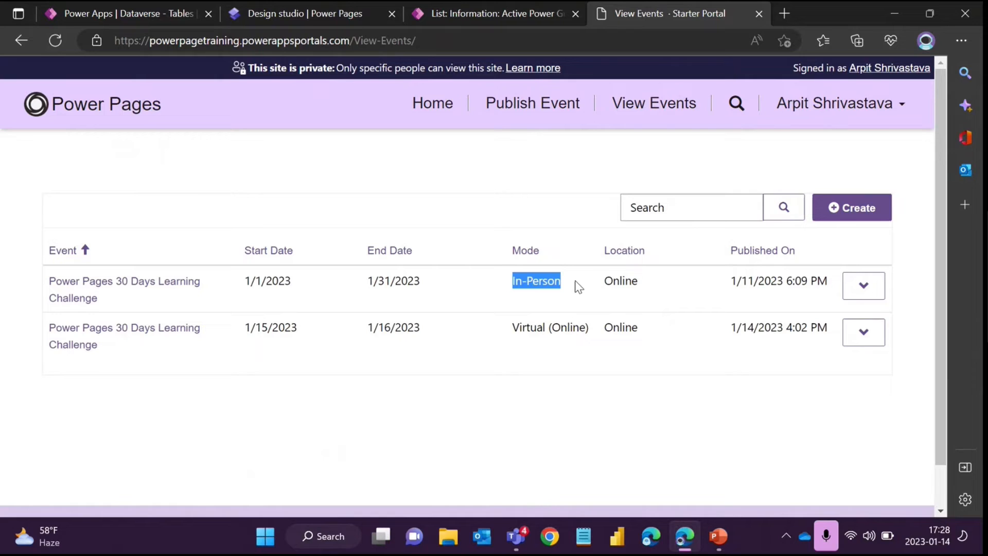
click(564, 400)
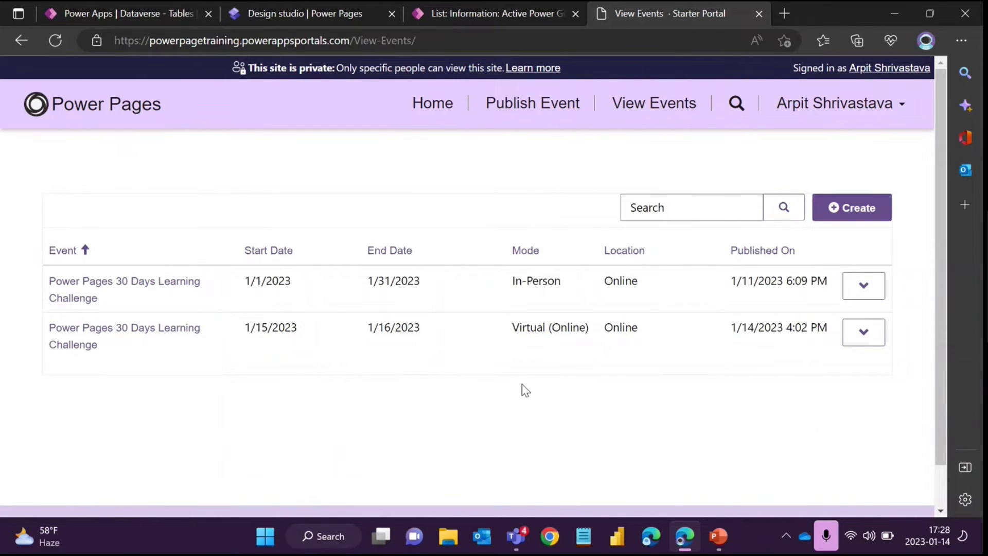
Open the second event's edit form, review the site's page list in the design studio, and close the form.
click(854, 339)
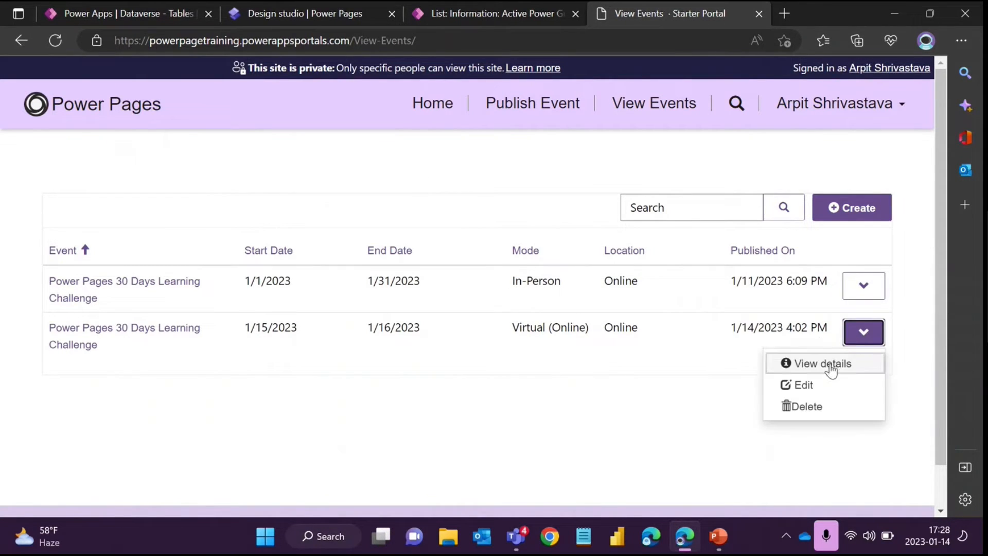
click(806, 385)
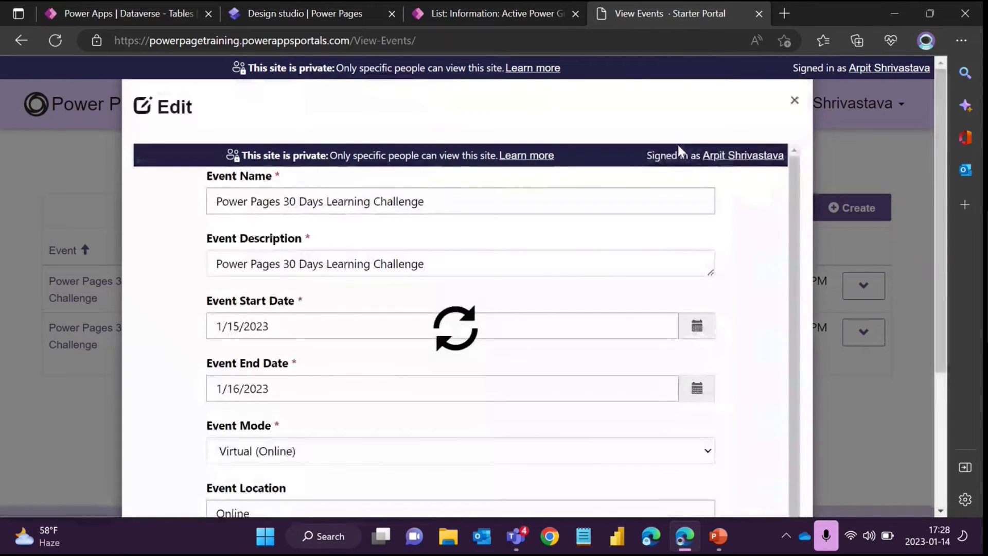
click(332, 15)
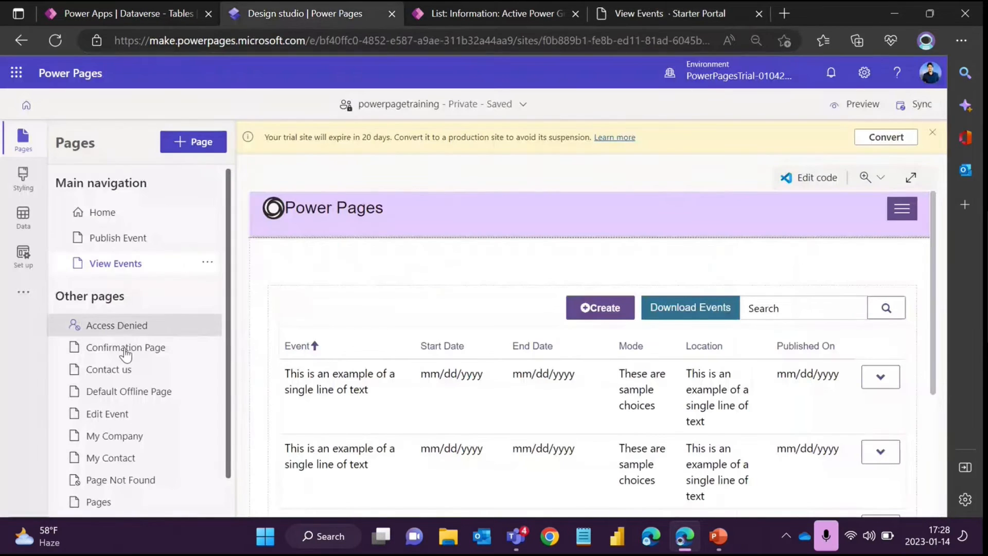
scroll(121, 463, down, 1)
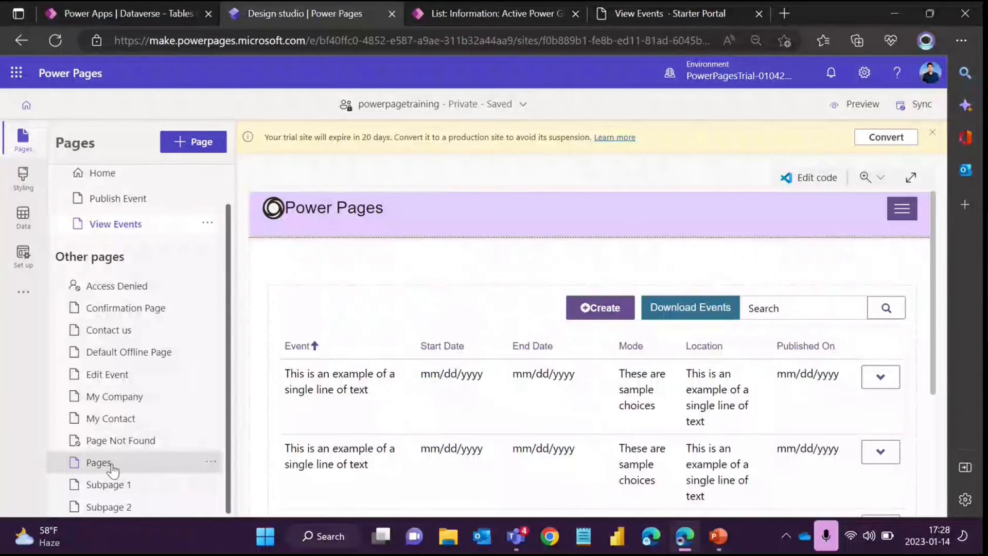
scroll(196, 238, up, 1)
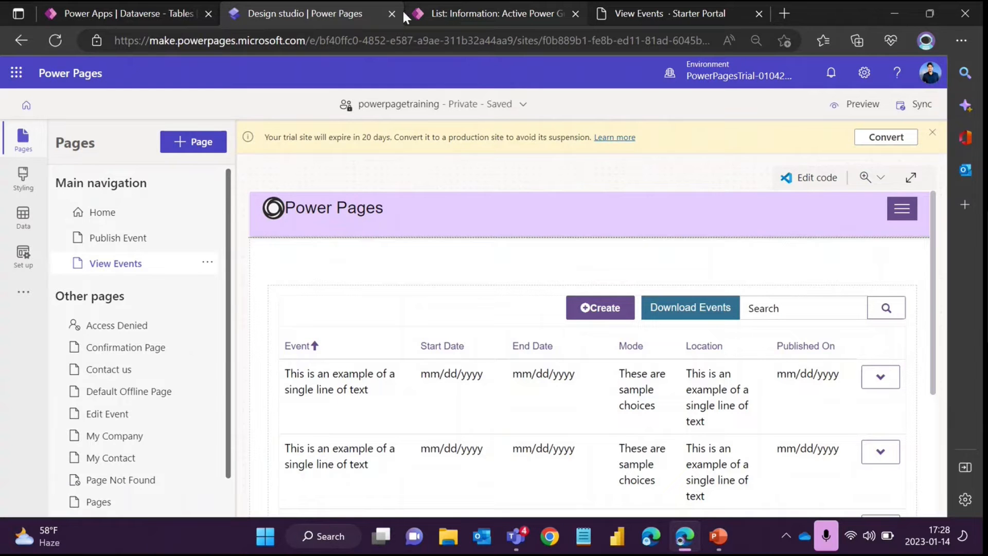
click(488, 14)
click(637, 16)
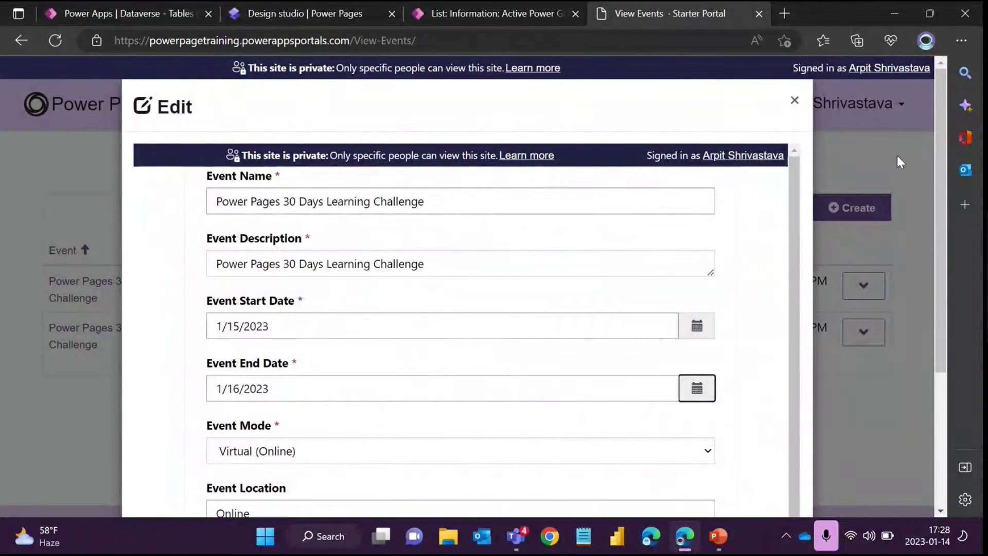
click(795, 102)
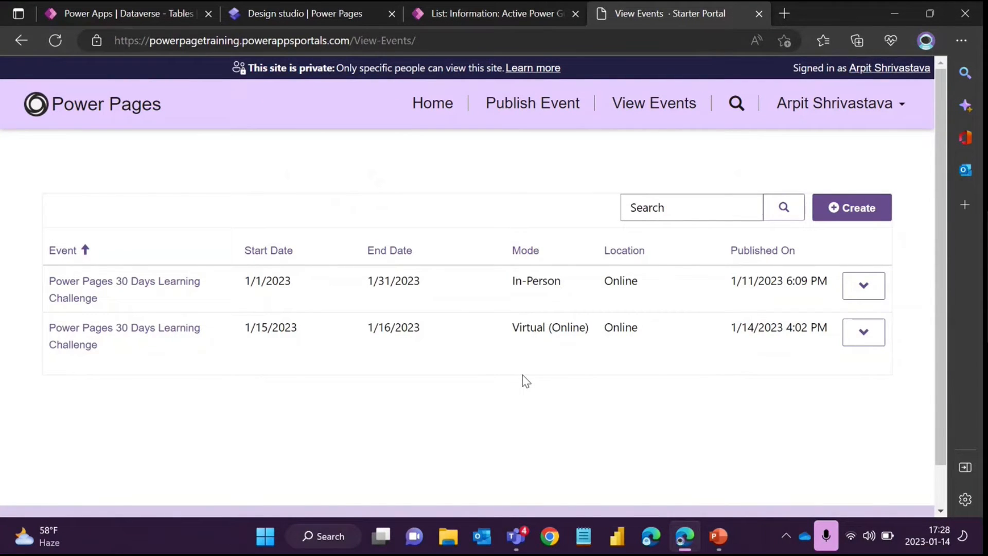
Open the View Events list's data settings in the design studio at the edit record options.
click(327, 10)
scroll(108, 471, down, 2)
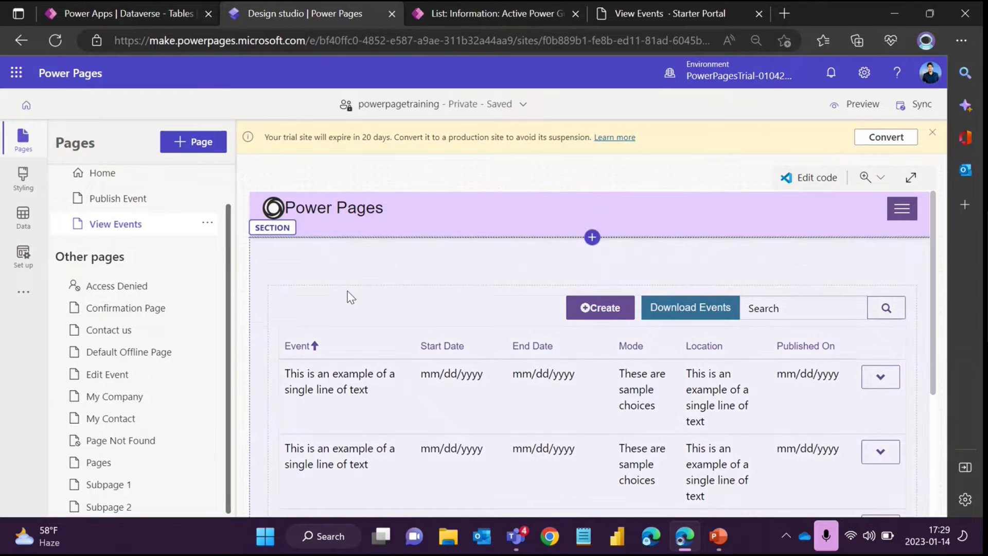
click(350, 297)
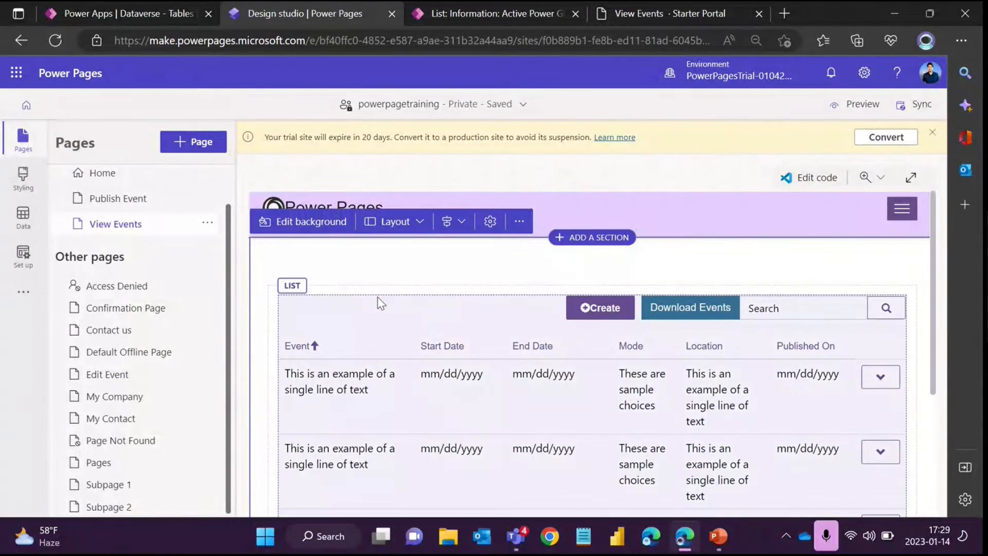
scroll(441, 390, down, 4)
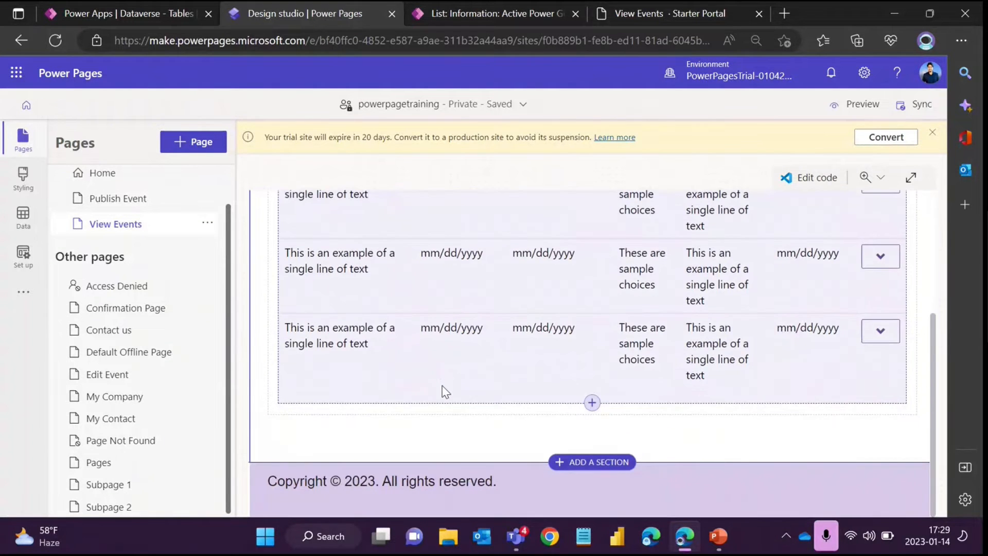
scroll(415, 363, up, 5)
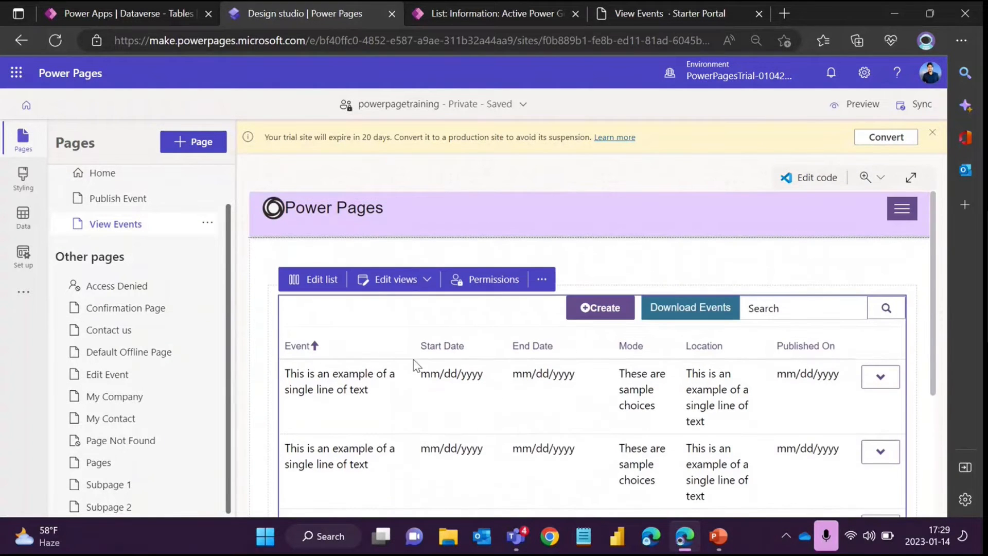
click(323, 282)
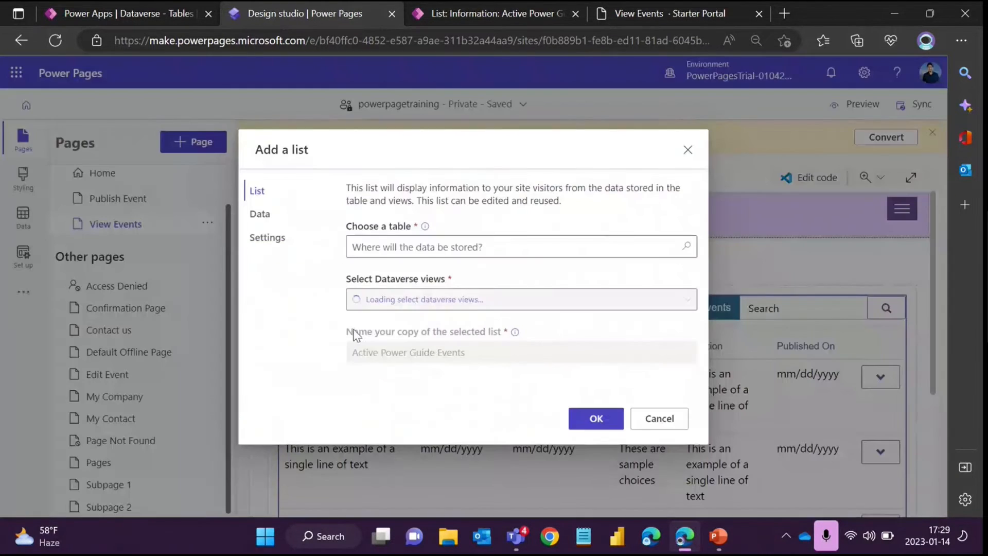
click(287, 221)
scroll(491, 298, down, 3)
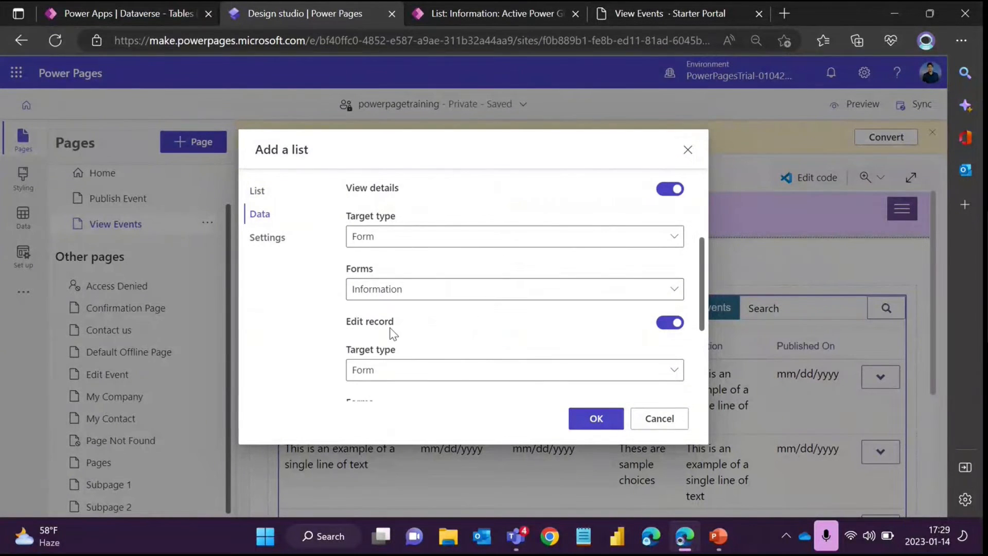
scroll(409, 321, down, 1)
scroll(405, 318, down, 2)
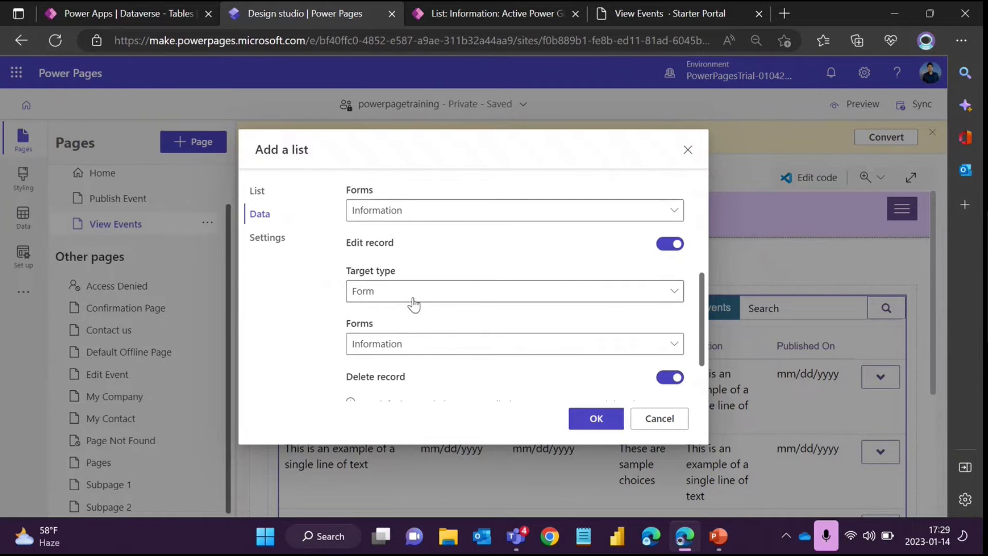
scroll(414, 298, down, 1)
Set the edit record action's target type to Webpage with the Edit Event page, and save the list settings.
click(404, 262)
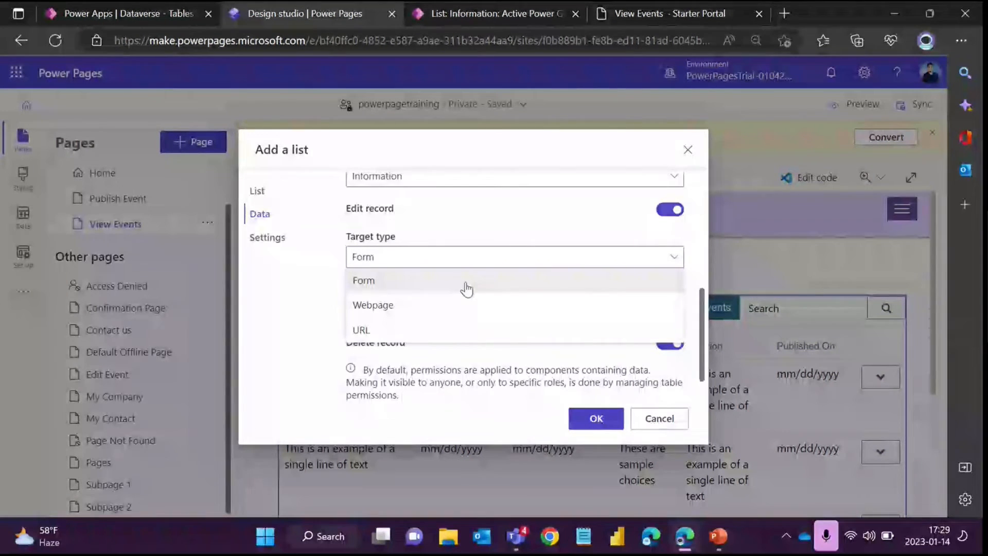
click(396, 310)
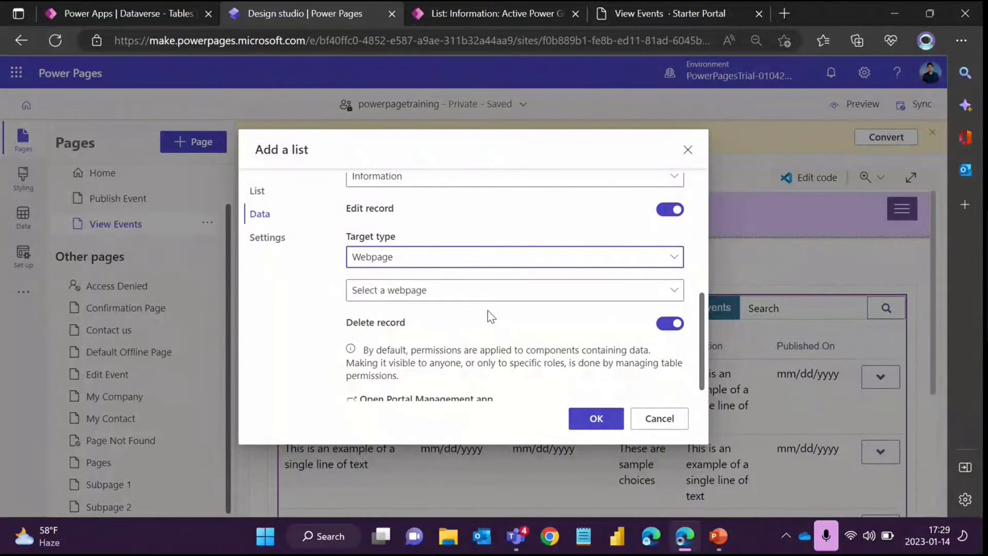
click(595, 289)
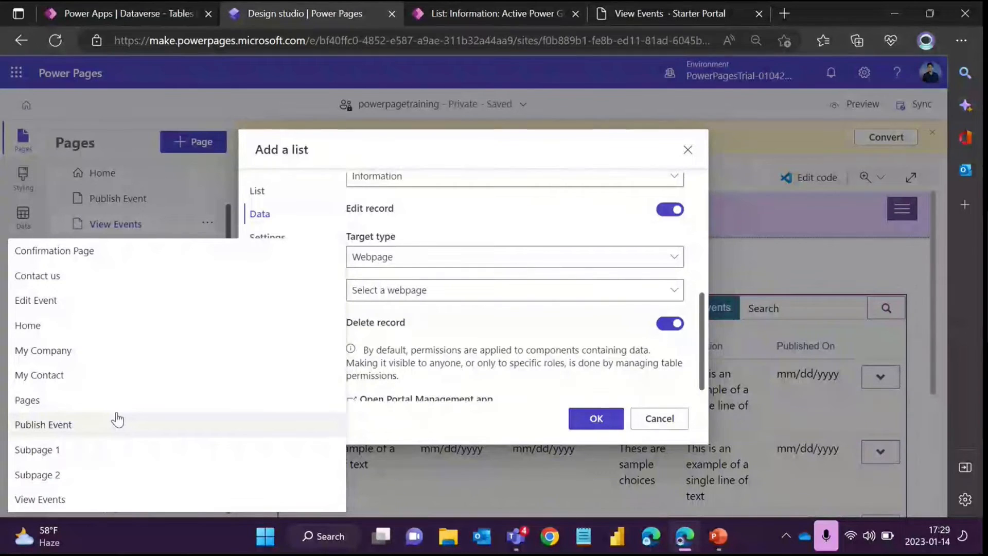
click(63, 304)
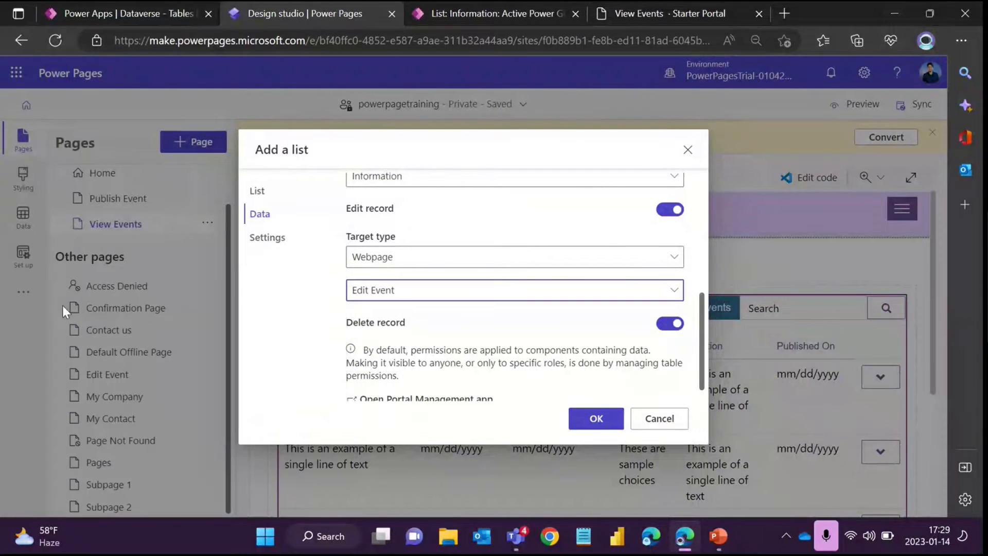
click(434, 325)
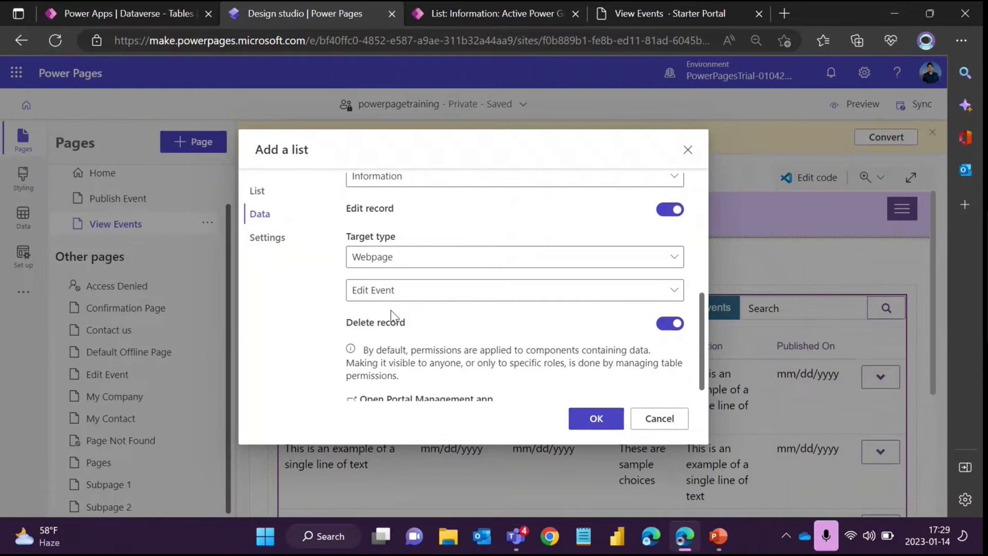
click(603, 423)
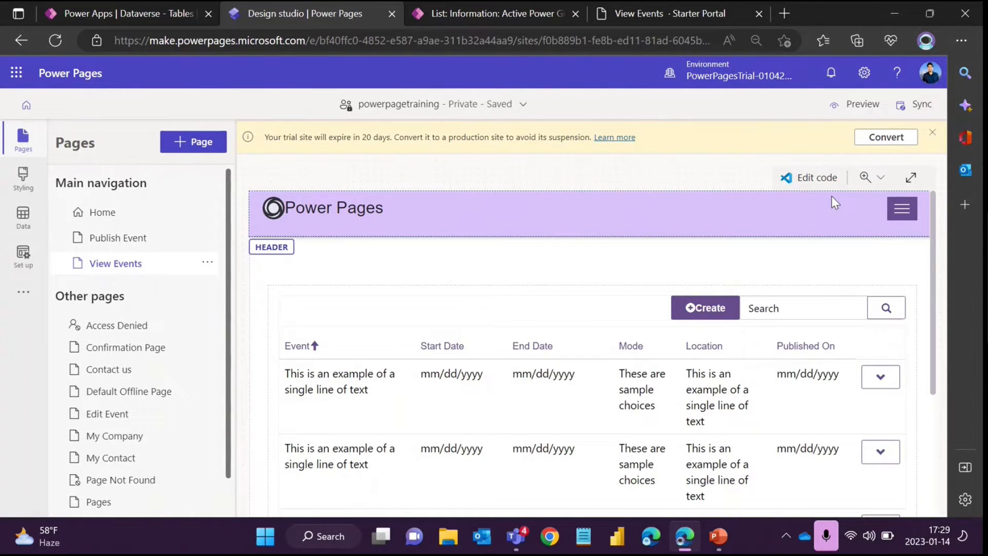
Preview the View Events page and open the first event for editing from the list.
click(864, 106)
click(770, 151)
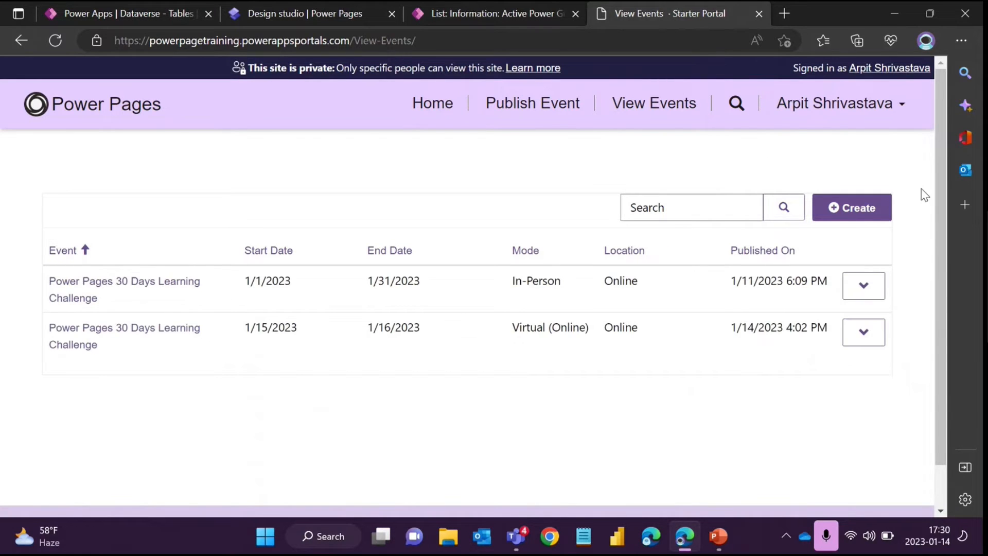
click(864, 286)
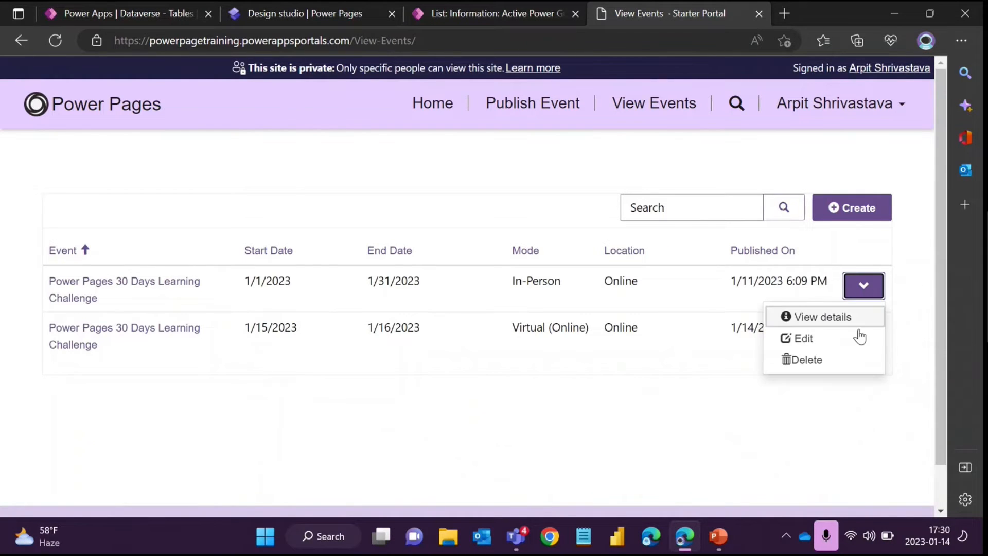
click(804, 339)
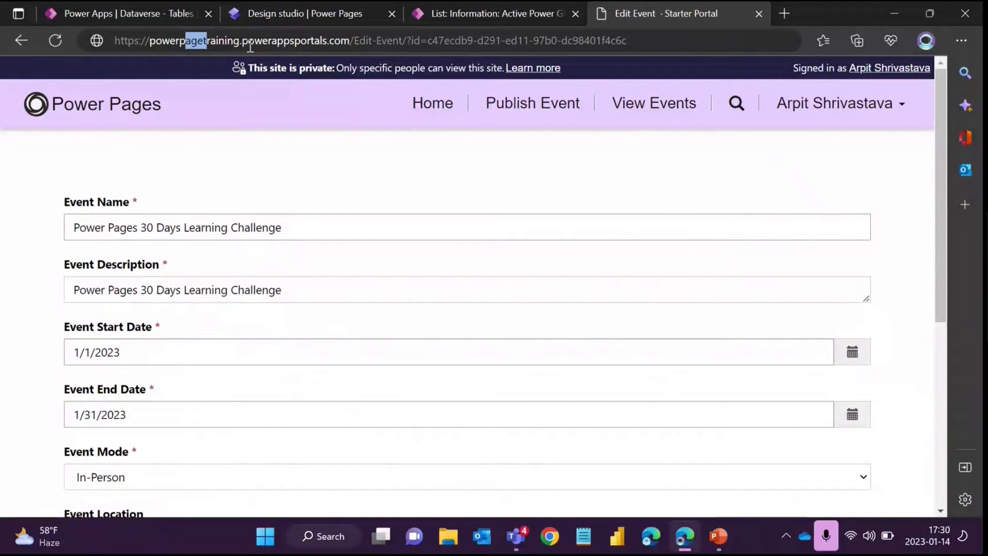
Examine the page name and record id in the Edit Event page's web address, and review the event form's fields.
click(366, 41)
drag(355, 41, 396, 41)
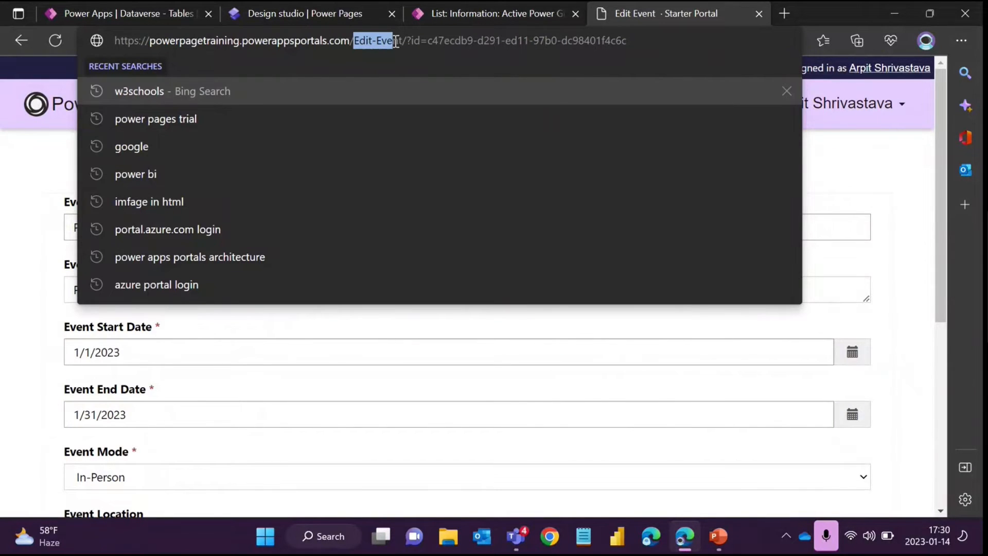
click(468, 15)
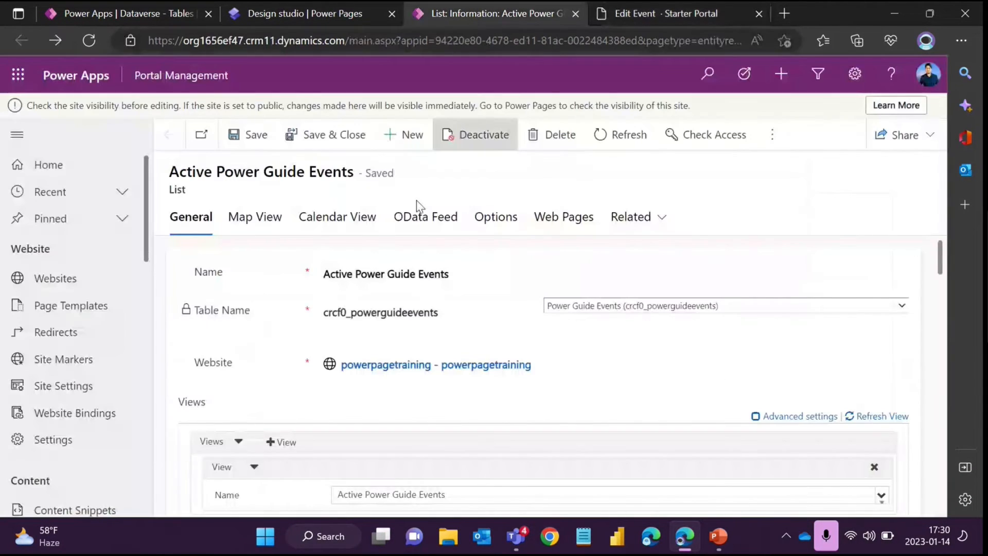
scroll(354, 345, down, 4)
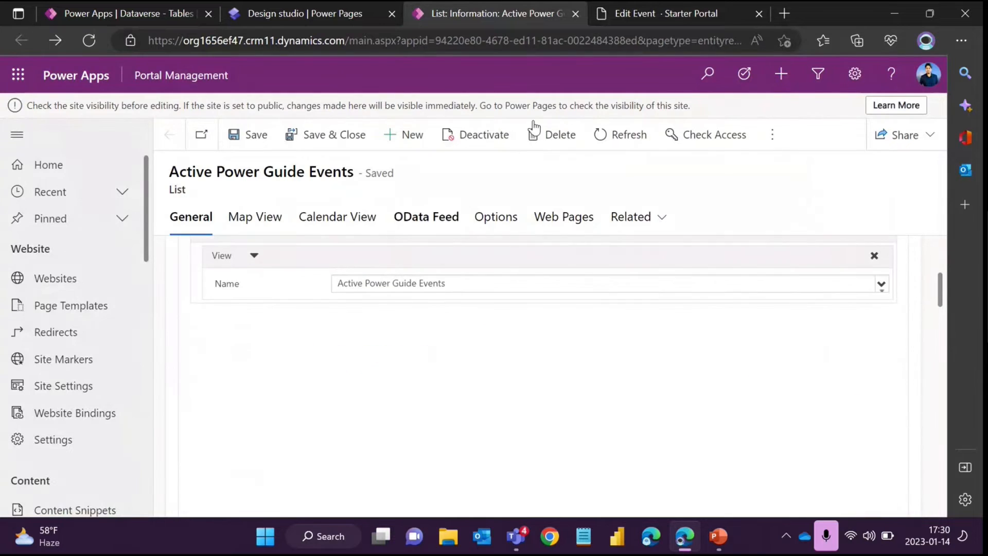
click(618, 16)
click(457, 42)
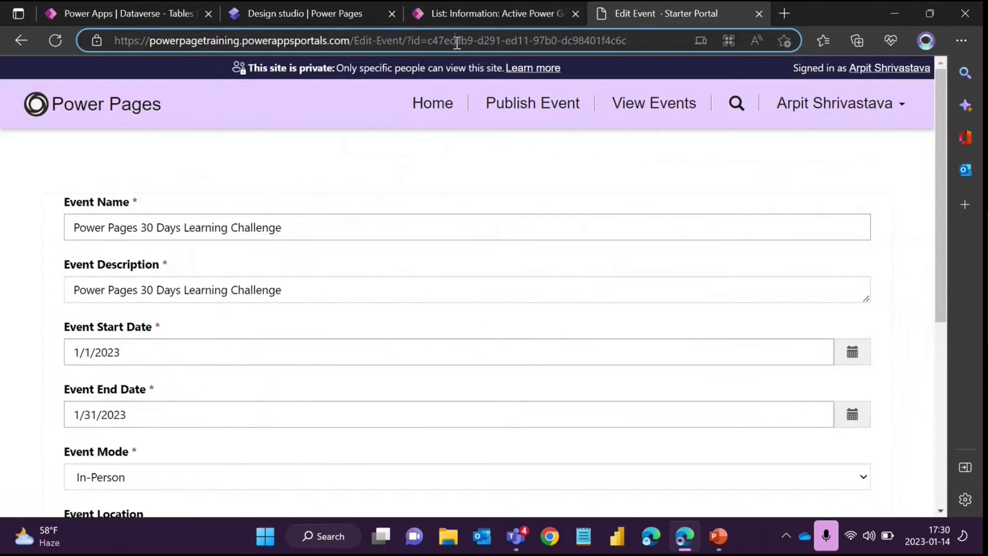
double_click(417, 41)
drag(427, 41, 627, 41)
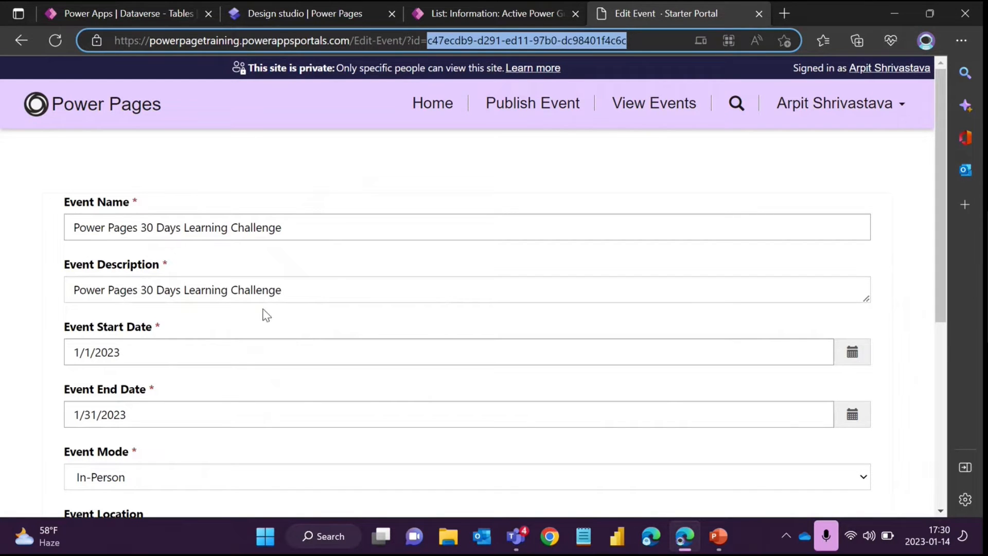
scroll(267, 314, down, 5)
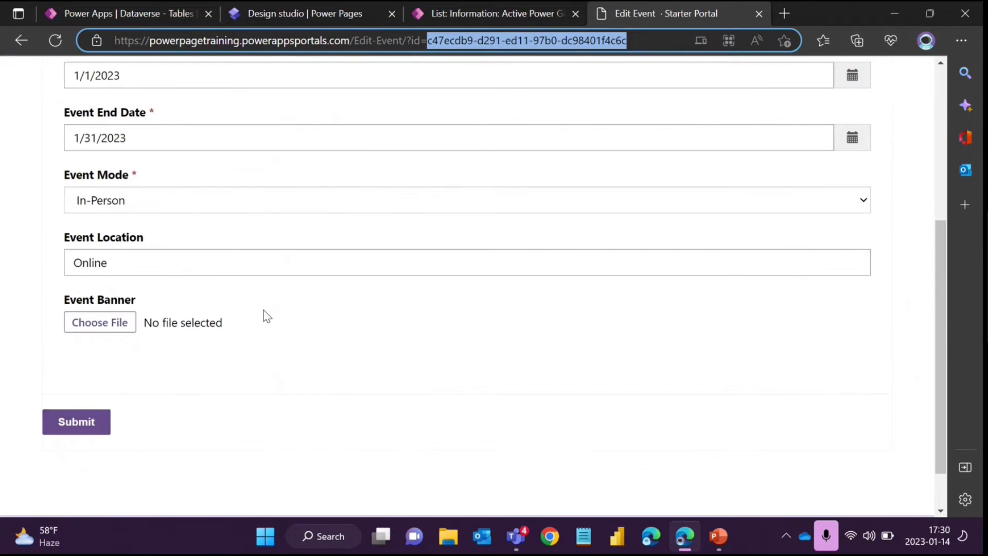
scroll(201, 292, up, 4)
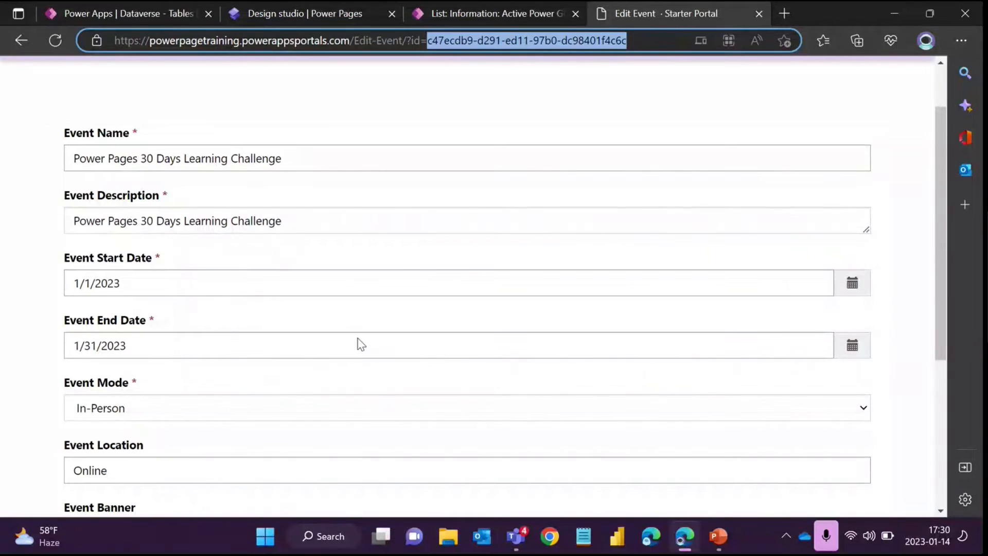
scroll(339, 374, up, 1)
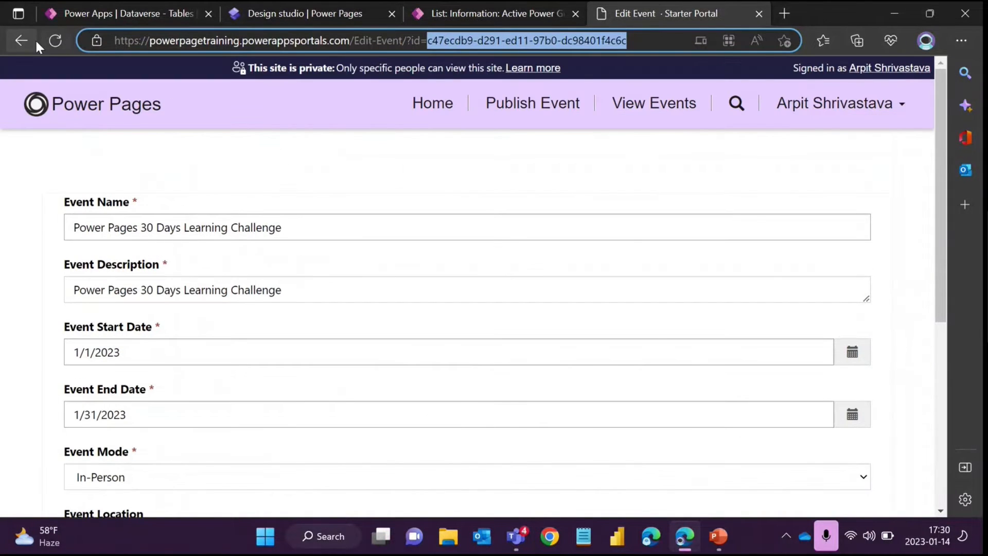
Return to the View Events page, open the first event's details from the list, and close the details form.
click(26, 40)
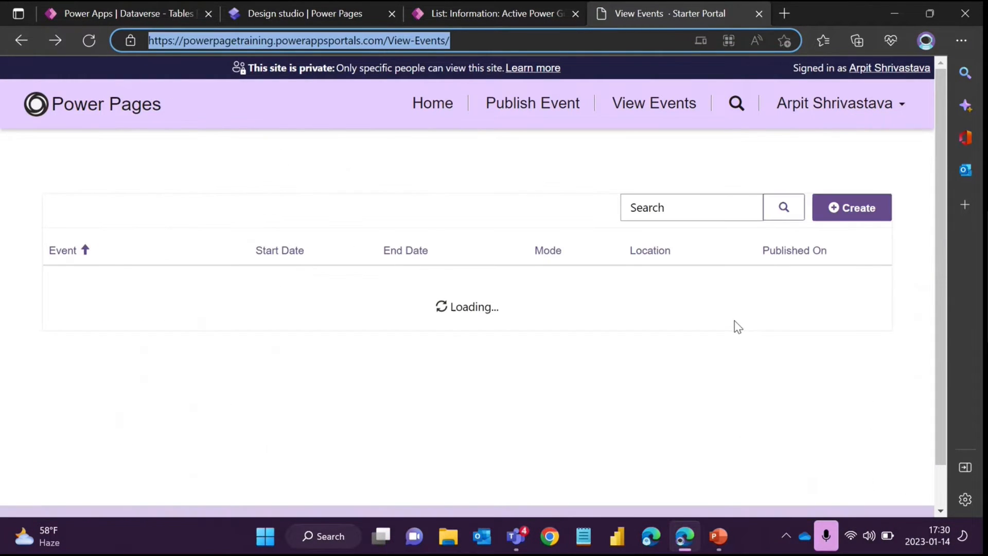
click(863, 286)
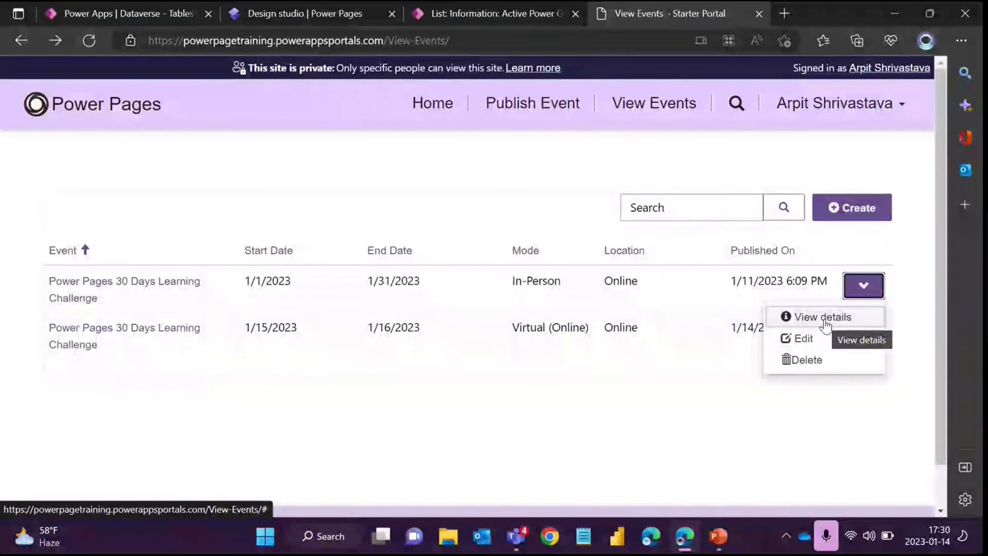
click(824, 317)
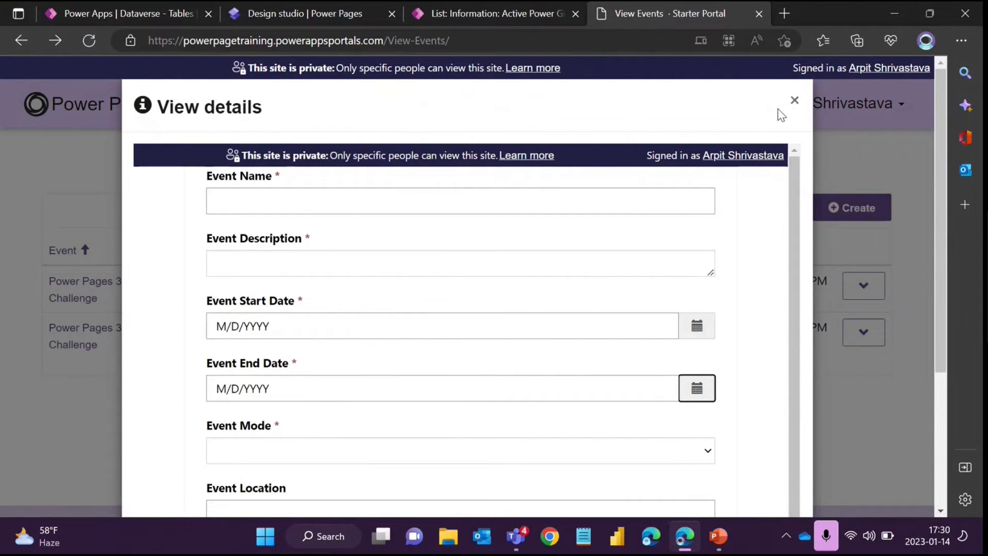
click(792, 108)
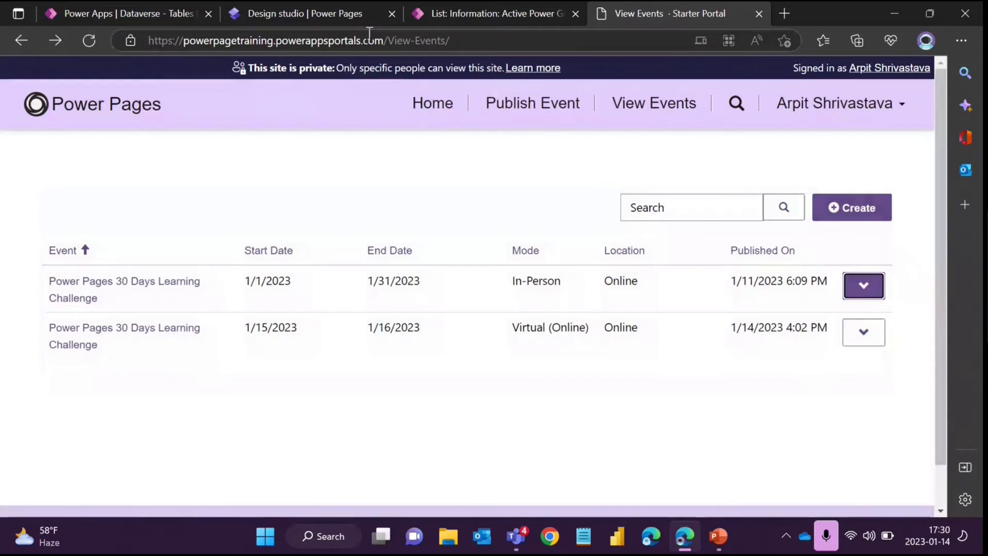
In the design studio, set the View Events list's view details action to target type Webpage with the Edit Event page.
click(329, 14)
click(360, 314)
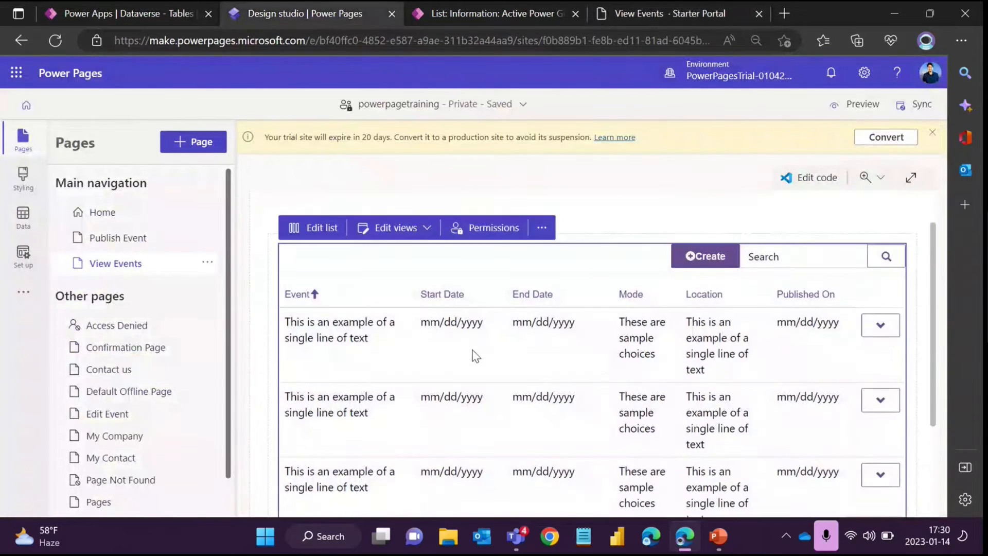
click(324, 283)
click(260, 213)
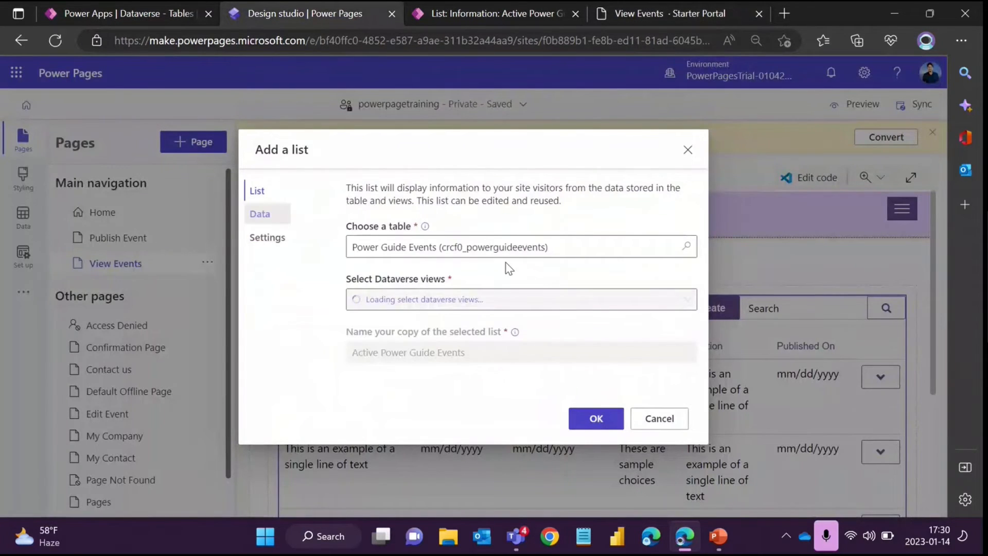
scroll(503, 298, down, 3)
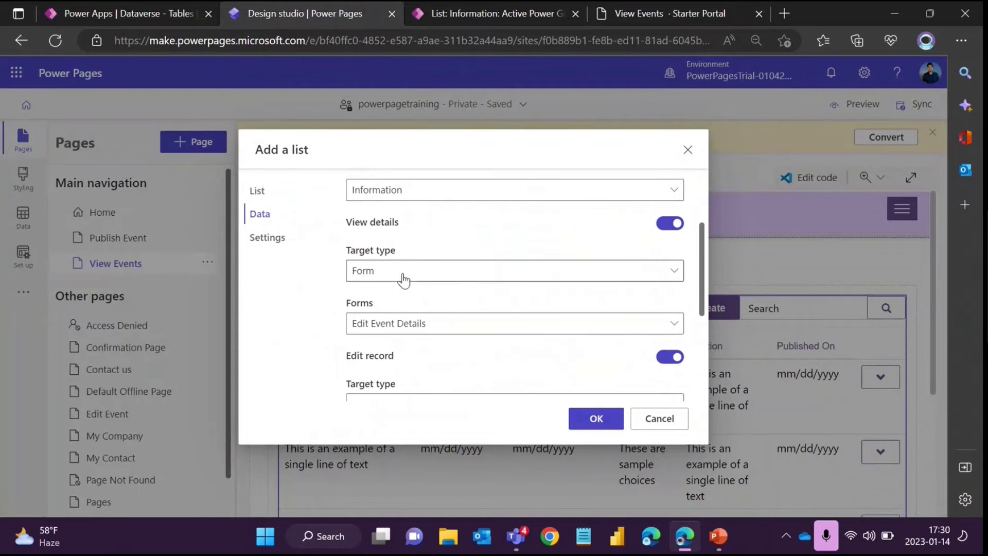
scroll(415, 316, down, 1)
scroll(419, 260, down, 2)
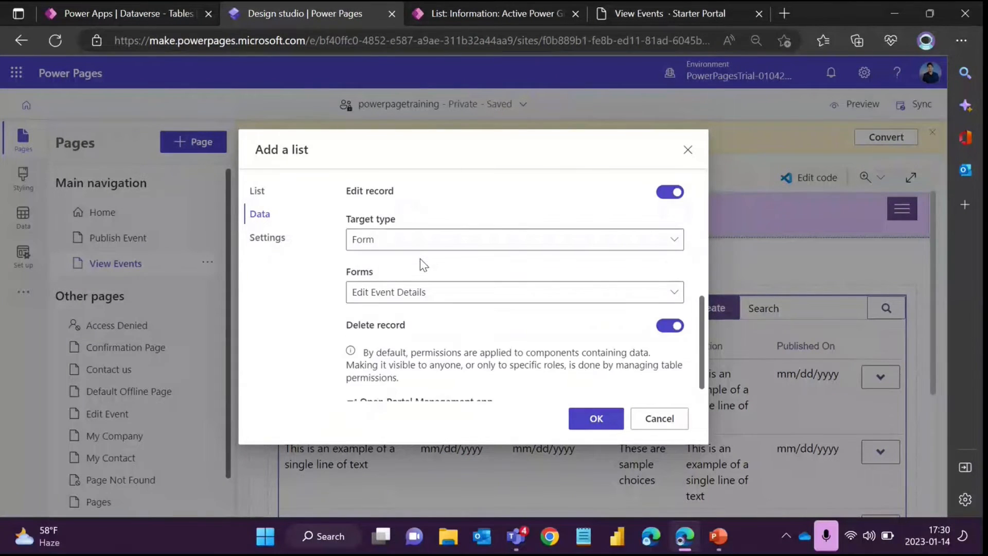
scroll(419, 260, up, 2)
scroll(420, 258, up, 2)
click(409, 263)
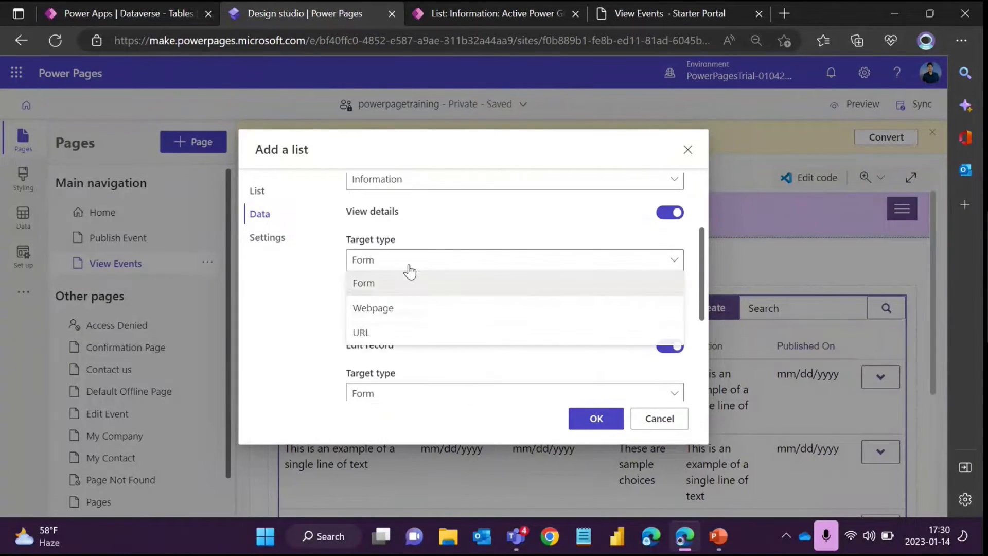
click(406, 310)
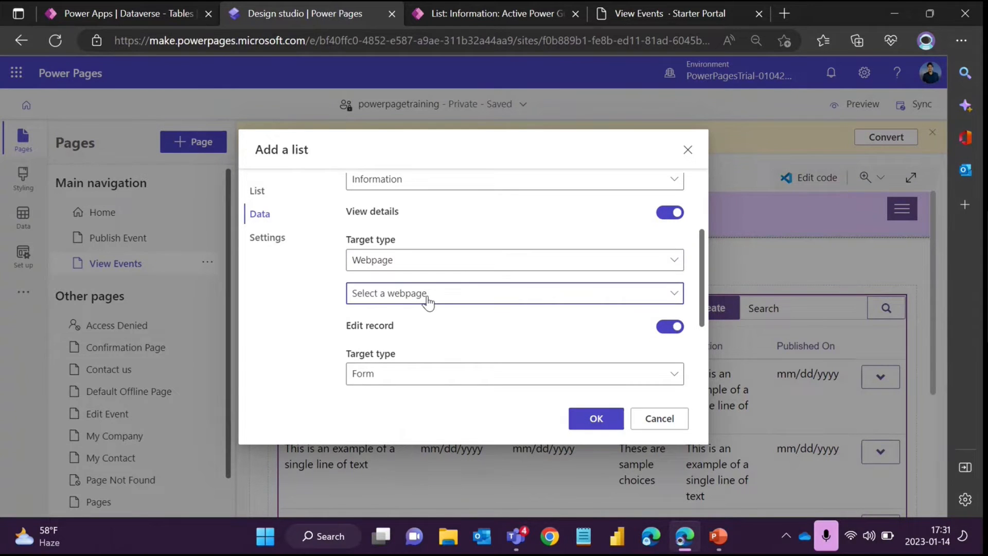
click(427, 299)
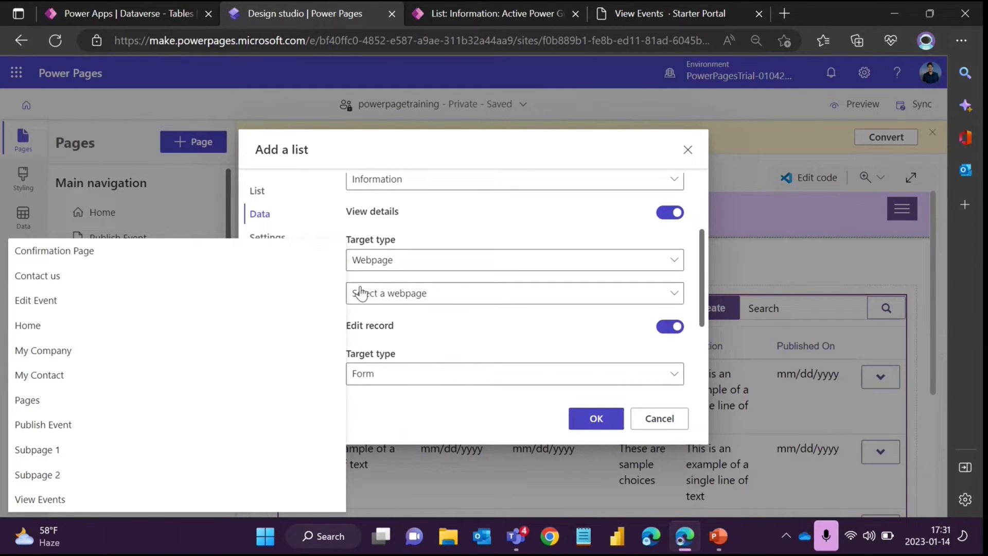
click(65, 303)
Set the list's edit record action to target type Webpage with the Edit Event page, and save the list settings.
scroll(548, 362, down, 3)
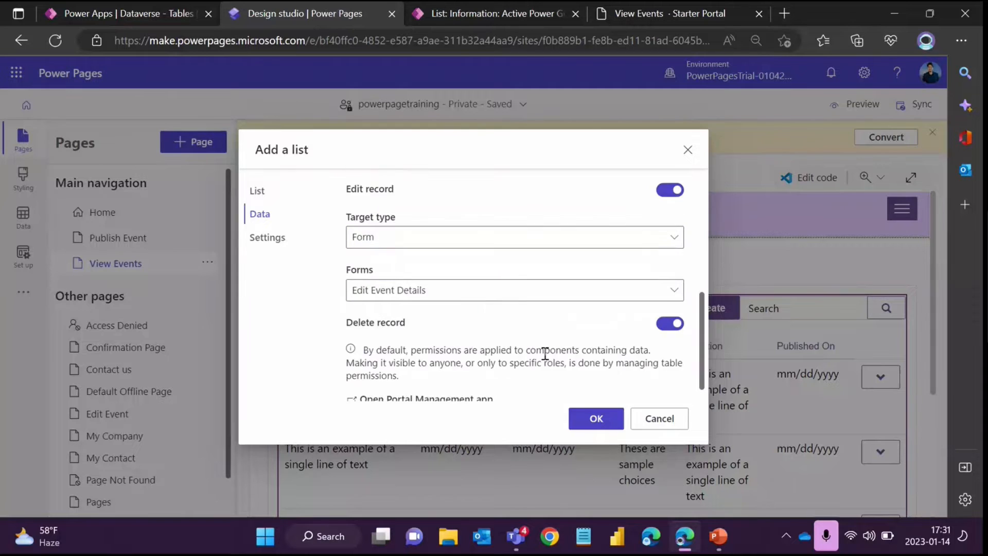
scroll(544, 355, up, 1)
scroll(540, 352, up, 1)
scroll(540, 350, down, 4)
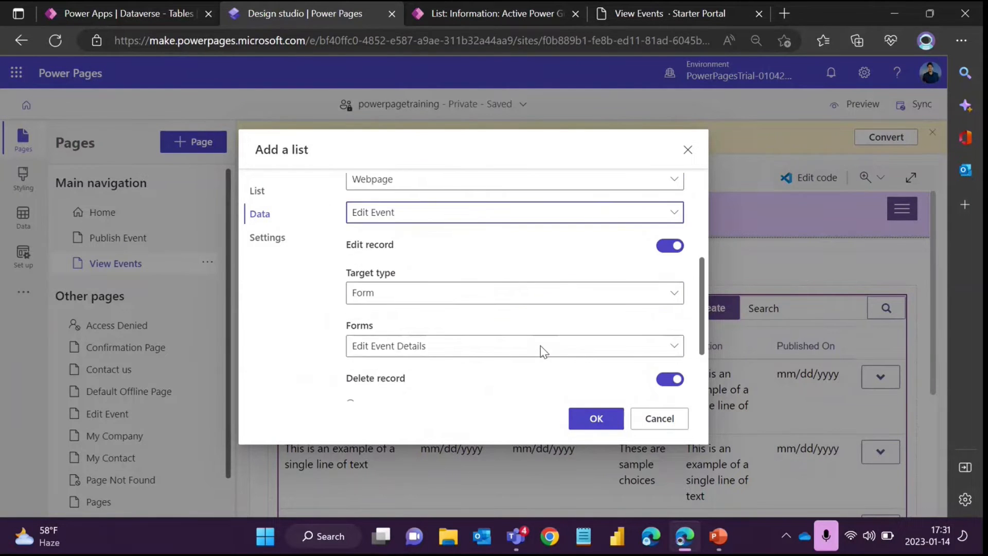
scroll(541, 345, up, 1)
scroll(539, 348, up, 2)
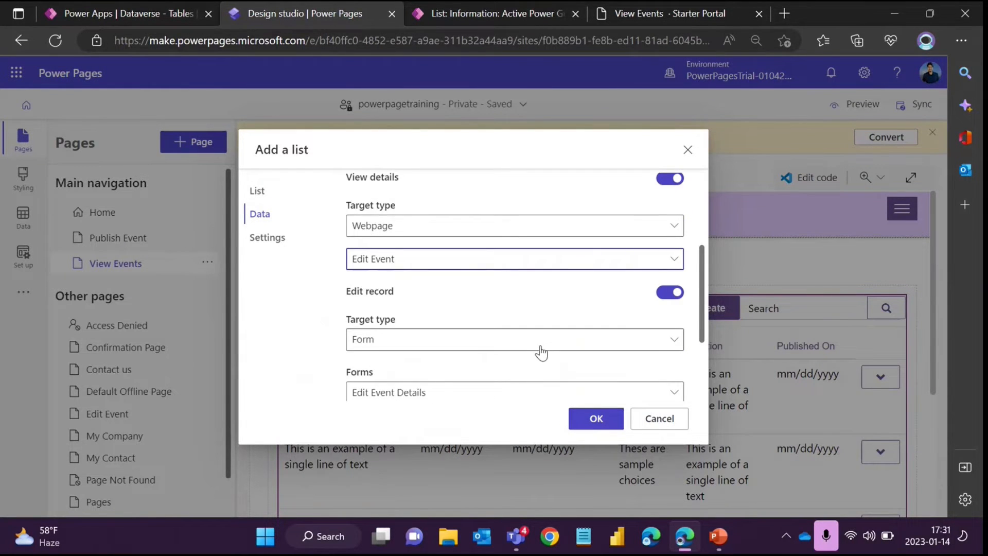
scroll(539, 348, down, 2)
click(473, 328)
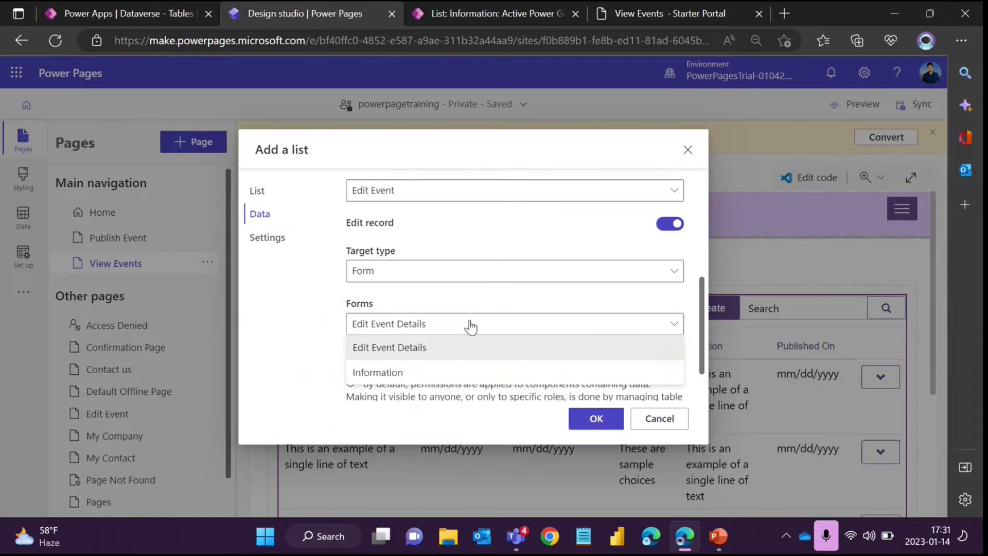
click(438, 275)
click(407, 318)
click(434, 305)
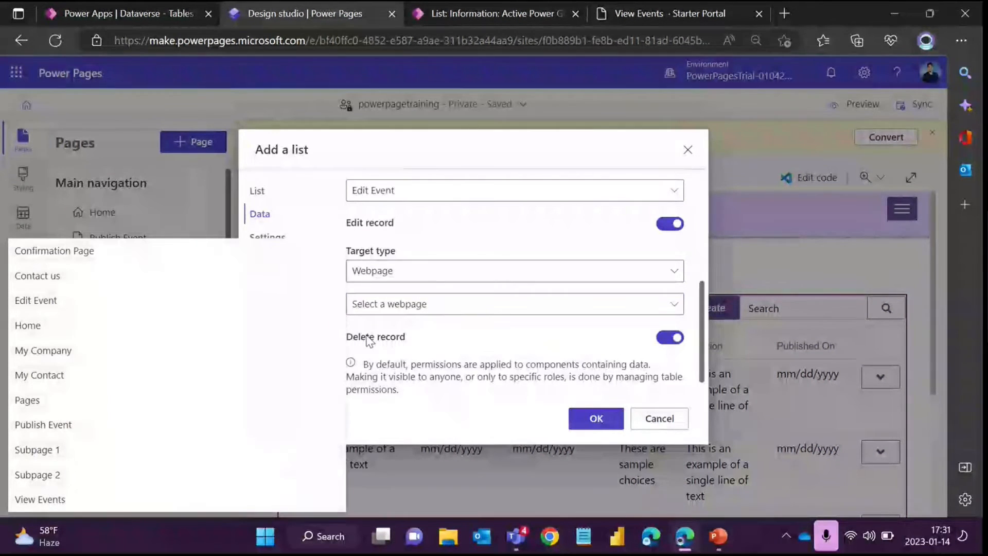
click(49, 304)
scroll(515, 335, down, 1)
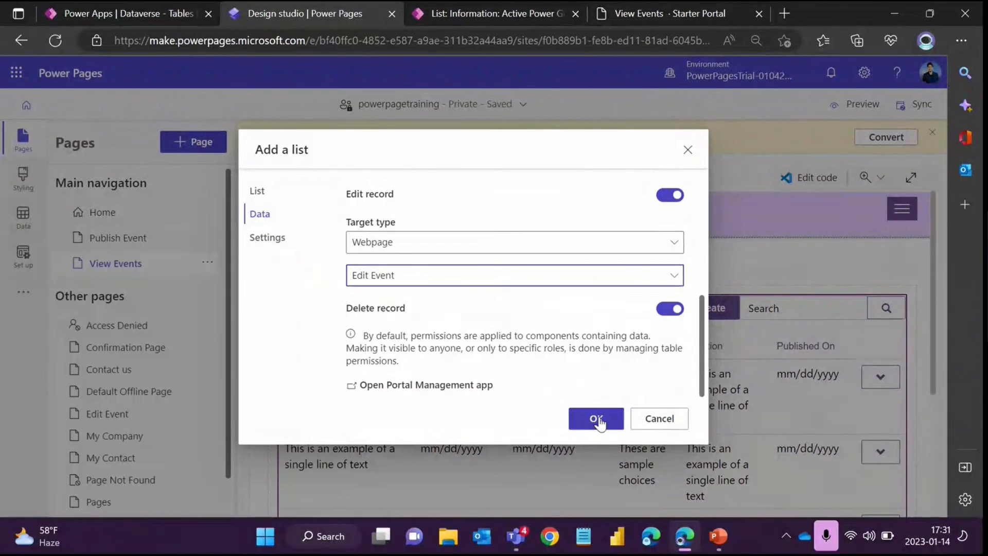
click(592, 421)
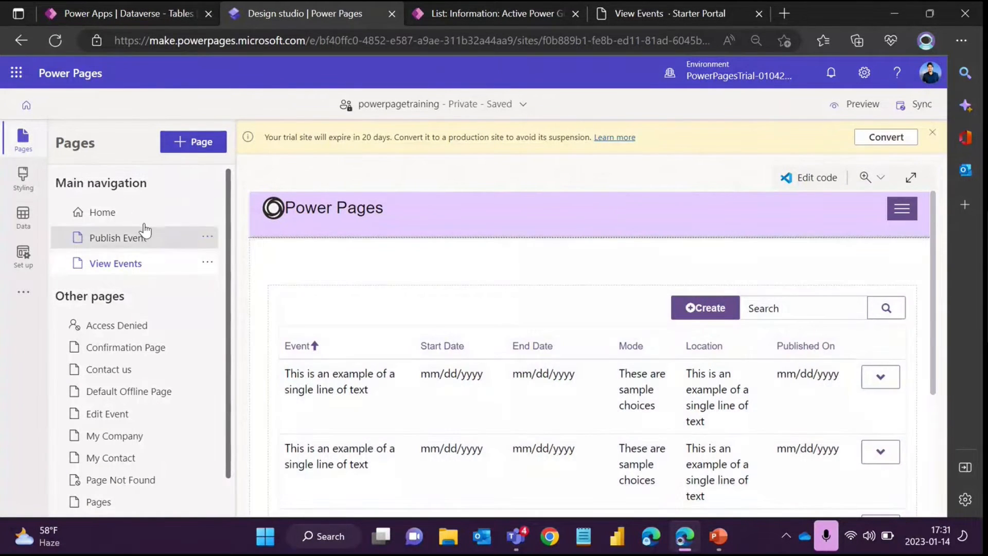
Open the site's Home page in the design studio, switch to PowerPoint, and present the Power Pages 30 Days Day 6 deck from slide 4.
click(135, 213)
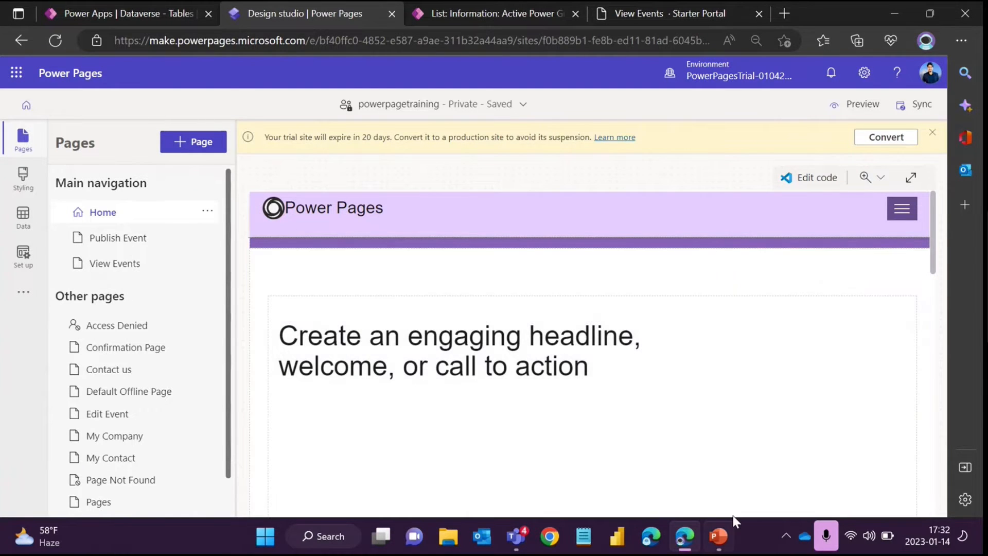
click(719, 536)
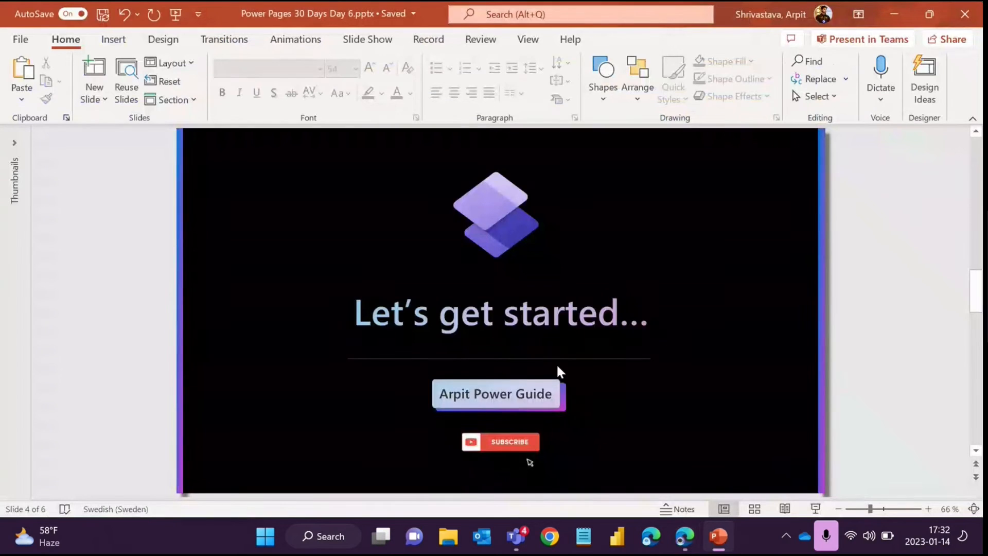
click(814, 509)
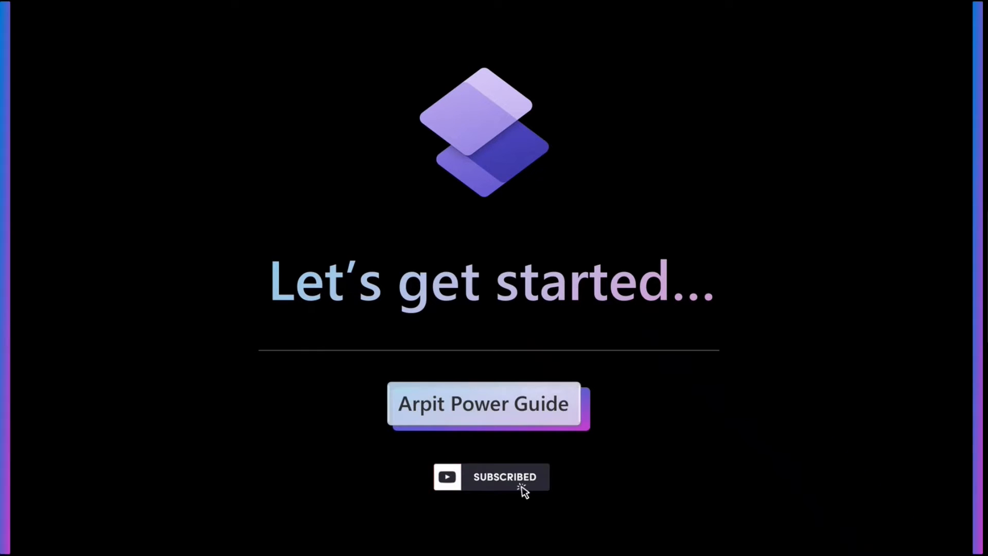
key(Right)
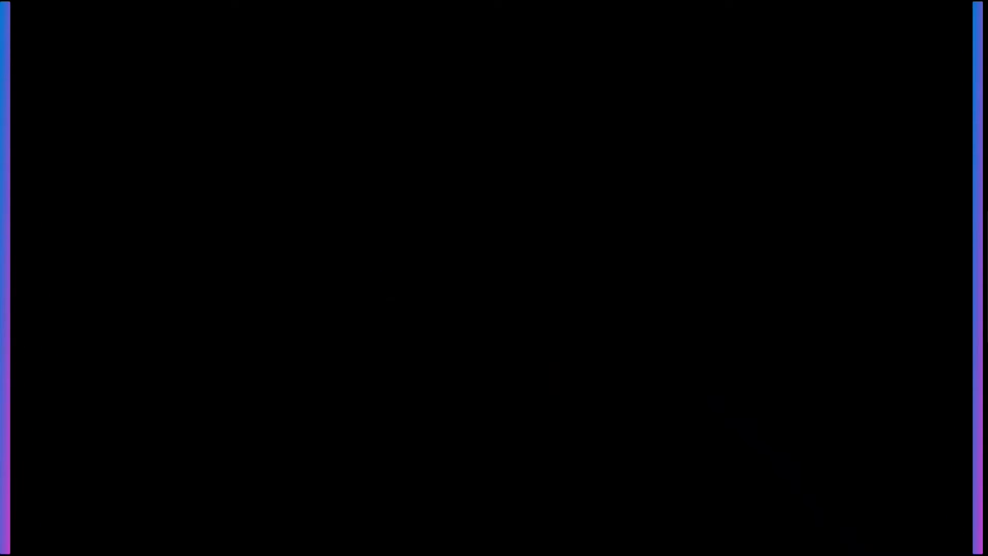